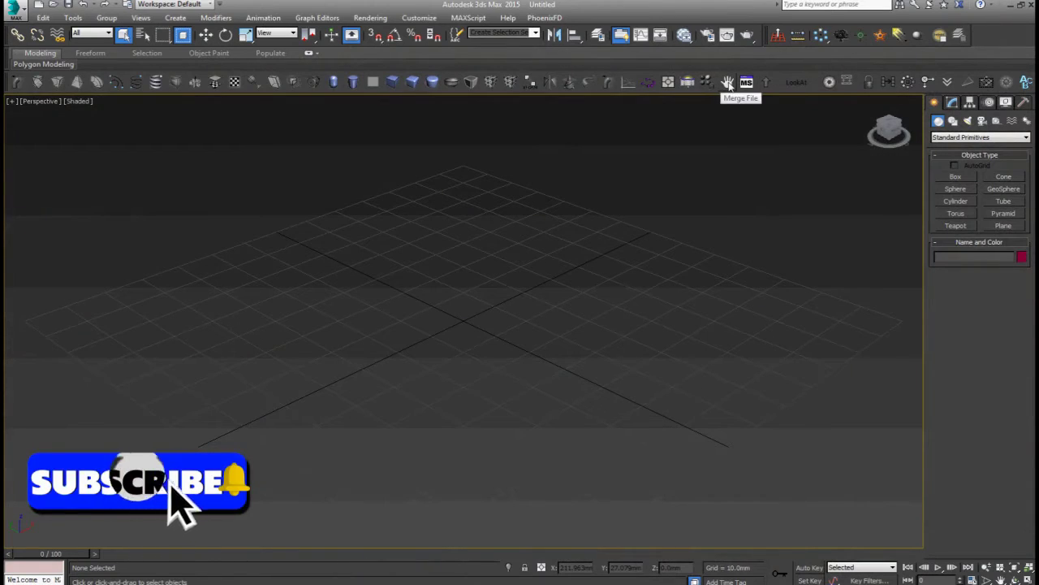
Step: Merge all objects (Group001 and Plane004) from D:\ALEXEY\3D\PS5\PS5.max into the scene
click(728, 82)
click(207, 26)
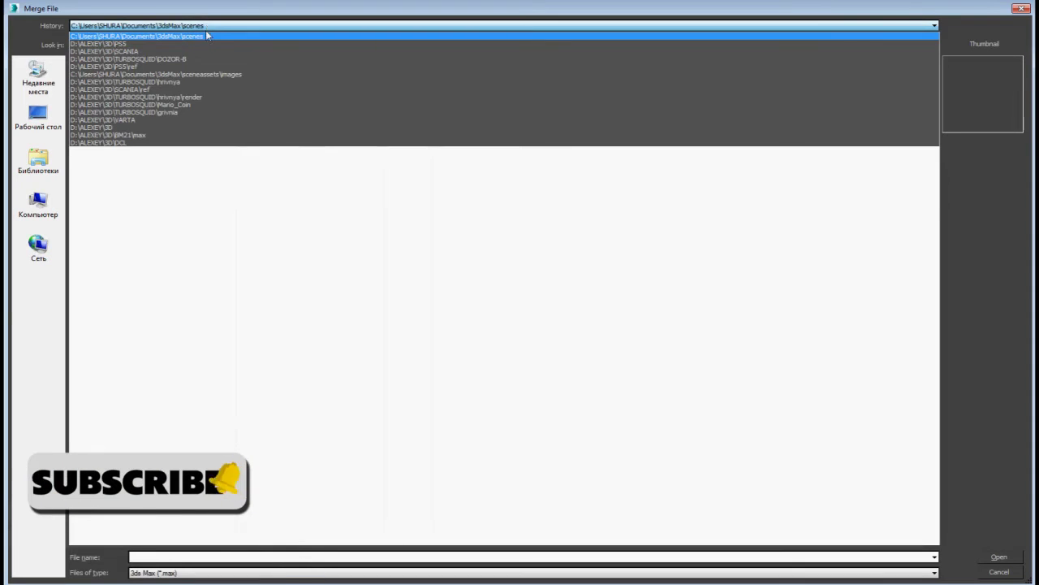
click(203, 44)
click(300, 89)
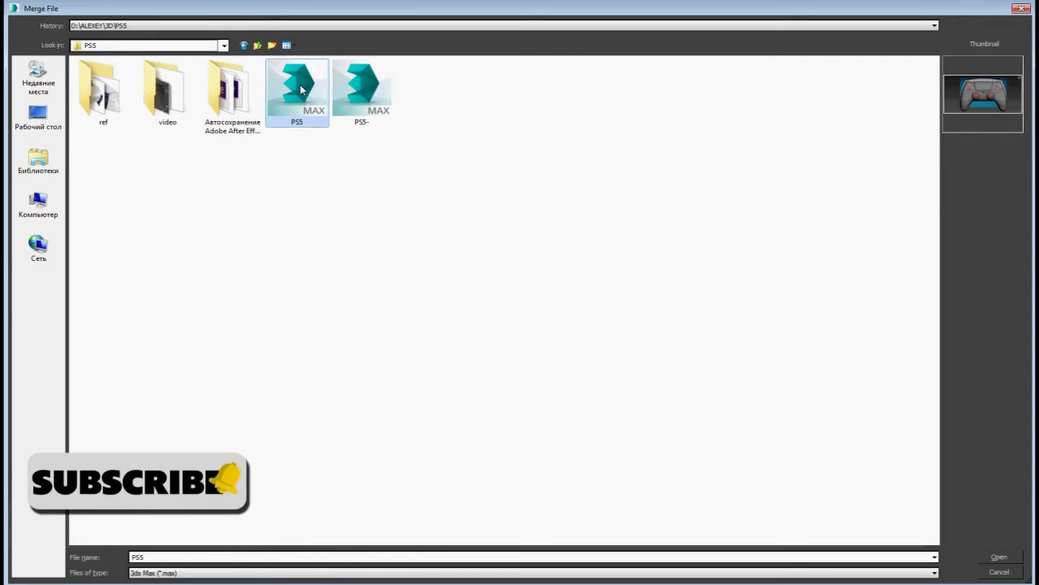
click(998, 557)
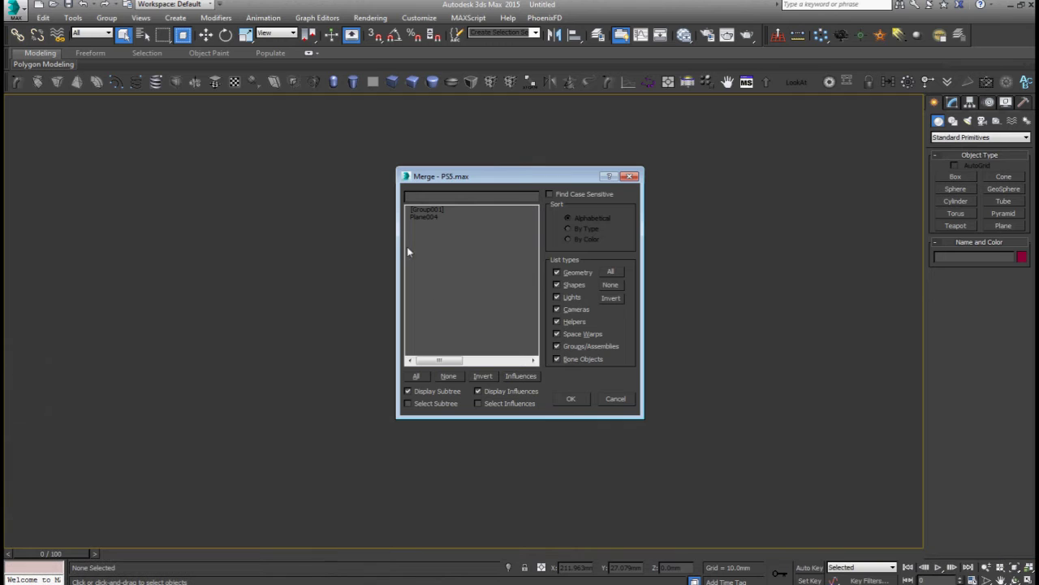
click(417, 377)
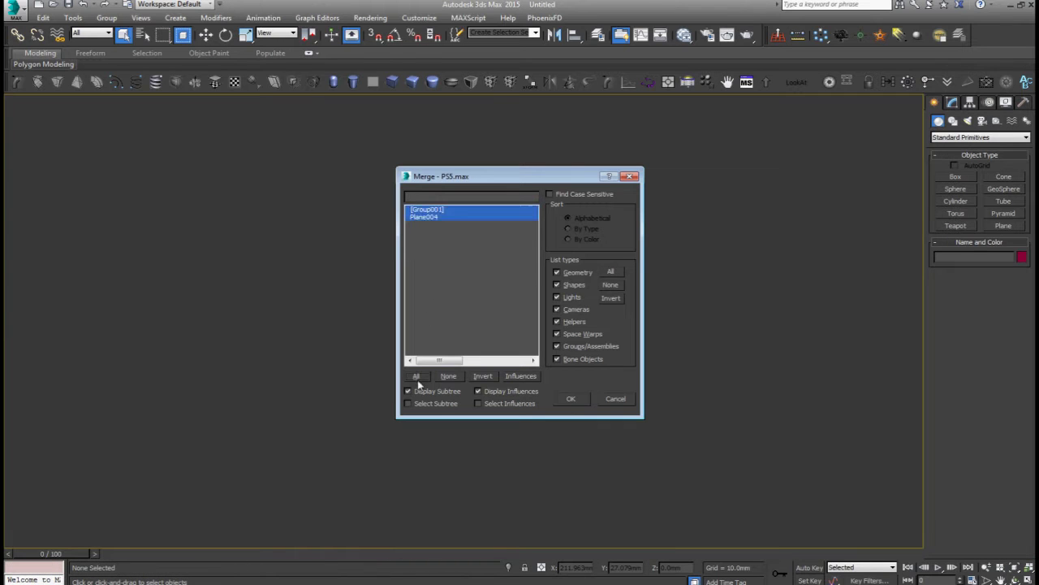
click(571, 399)
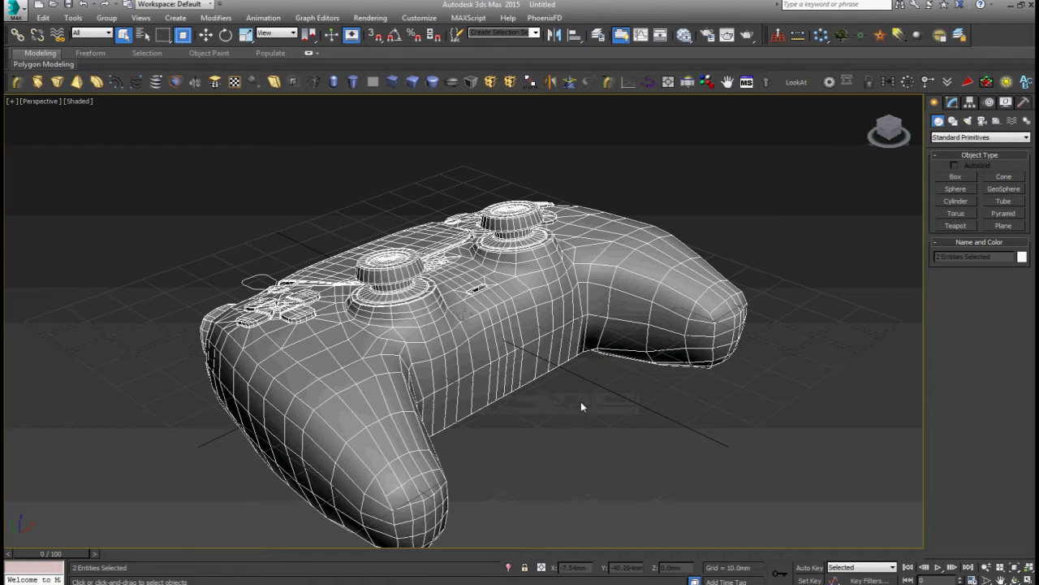
Step: Orbit to face the controller's front and create Camera001 from that view
click(595, 405)
click(1015, 579)
mouse_move(703, 463)
mouse_down()
mouse_move(599, 383)
mouse_move(652, 387)
mouse_up()
right_click(691, 393)
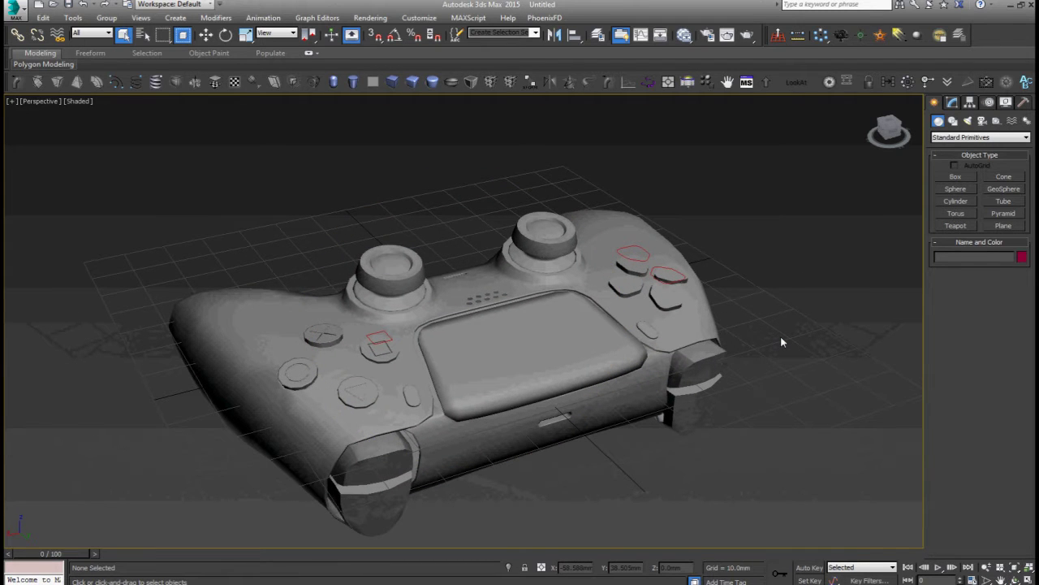
key(ctrl+c)
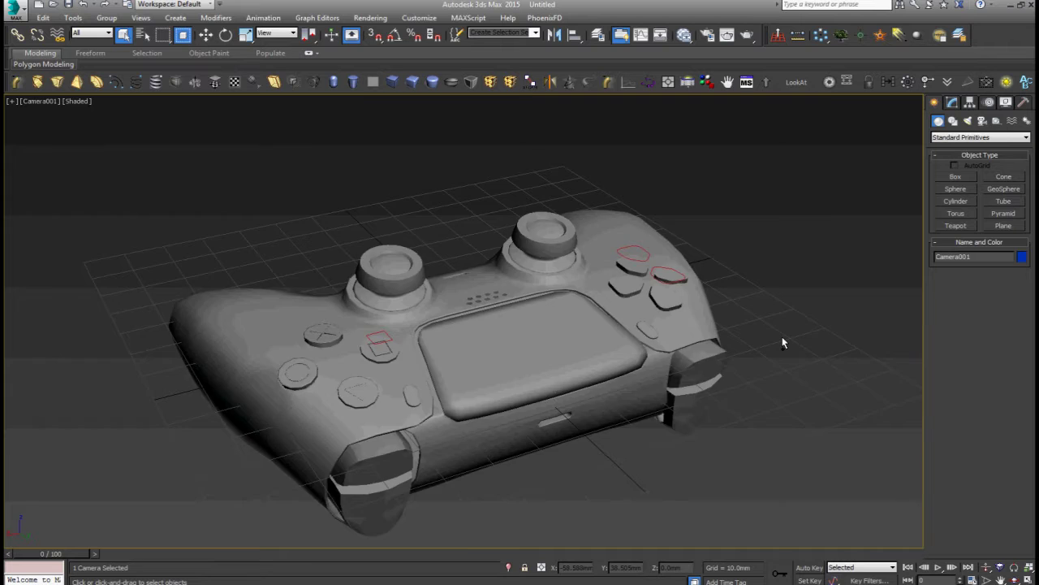
Step: Hide the grid in the Top view and return to looking through Camera001
key(t)
click(782, 340)
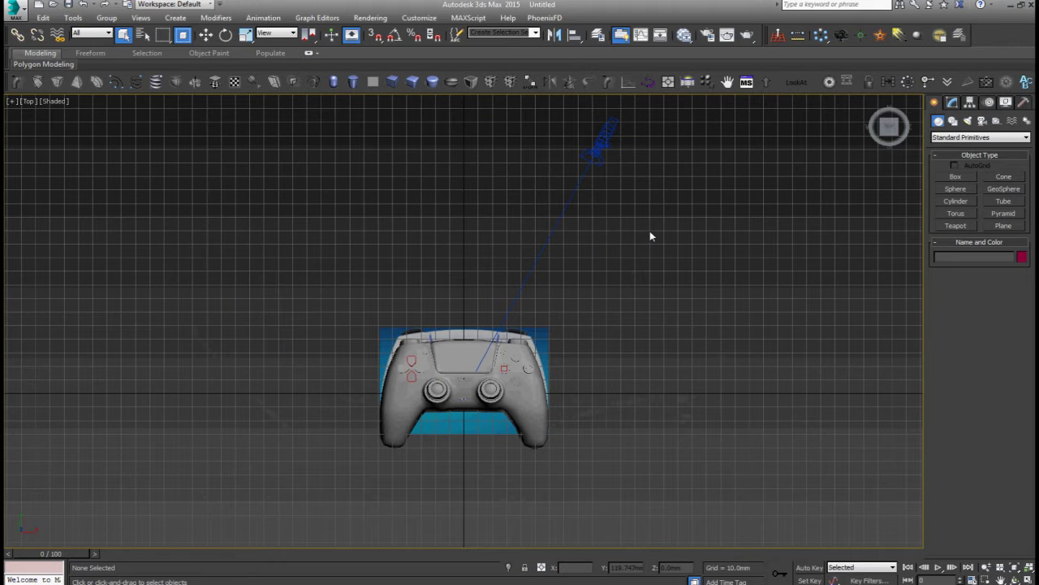
key(g)
key(c)
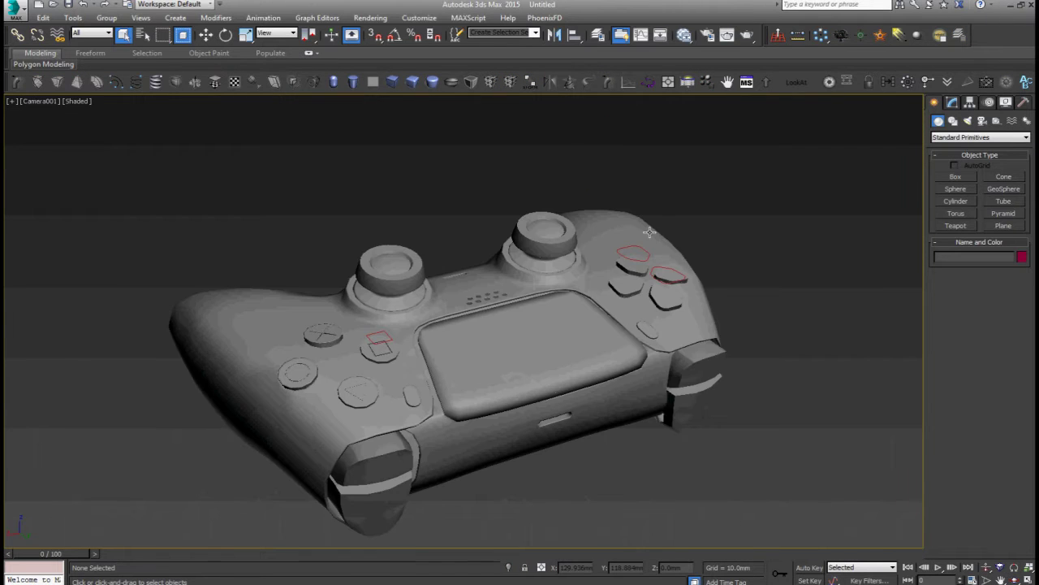
Step: Select the controller group and ungroup it
click(636, 286)
click(732, 259)
key(ctrl+z)
click(106, 17)
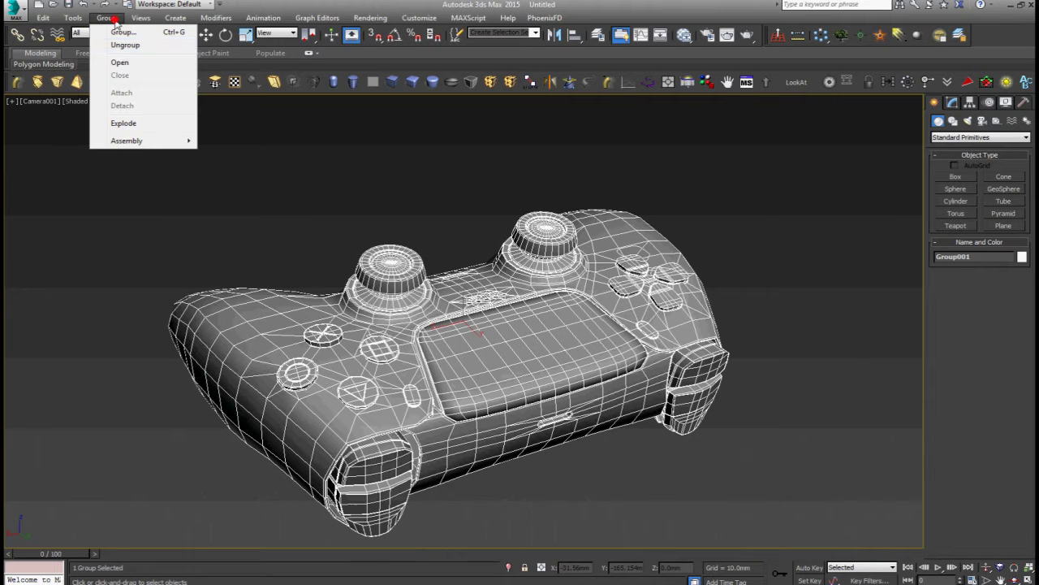
click(121, 45)
click(270, 166)
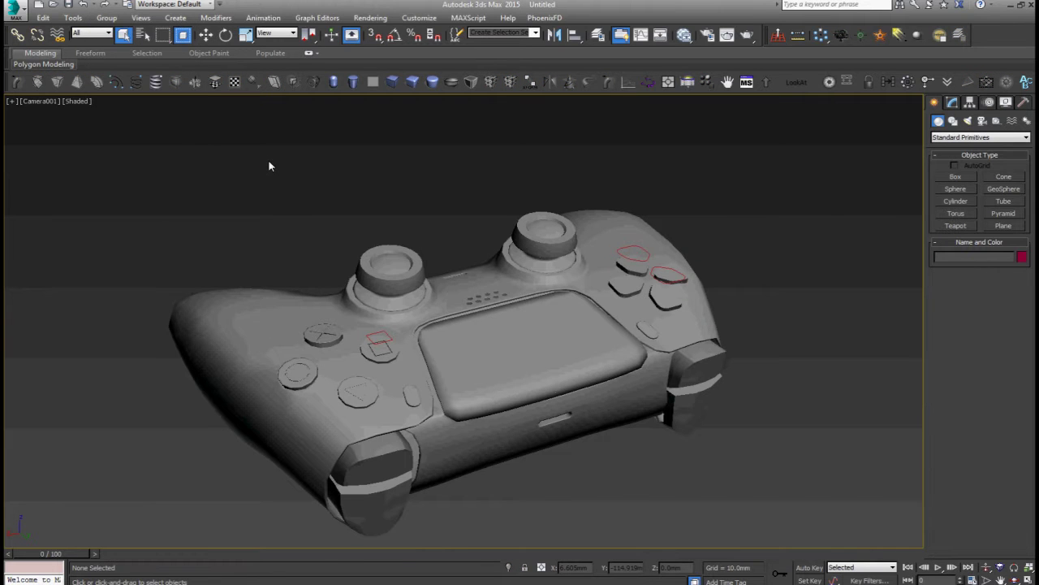
Step: Open the Layer Explorer and delete the Xiaomi_8_Lite layer
click(598, 35)
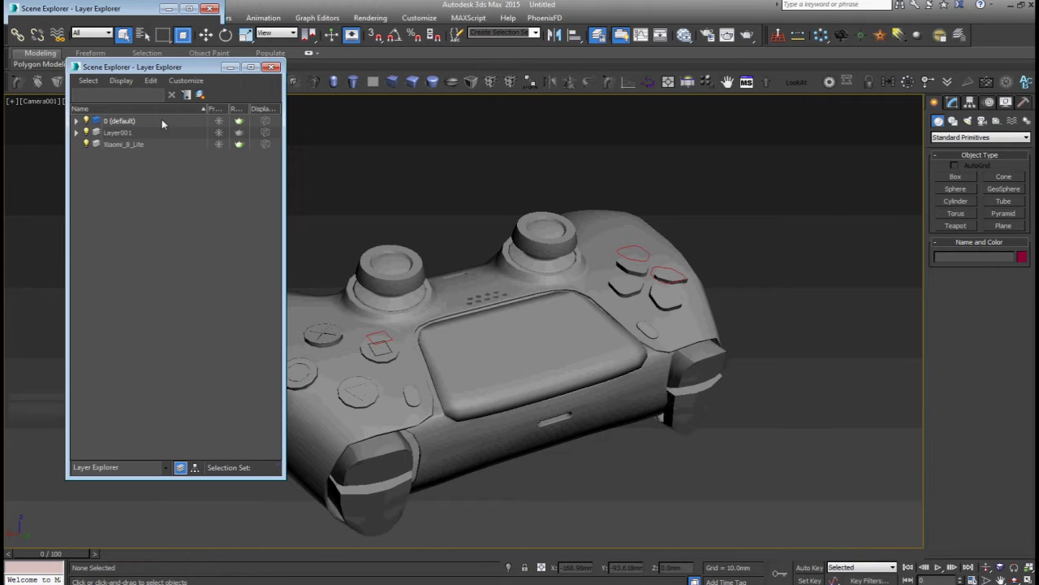
click(76, 132)
click(77, 133)
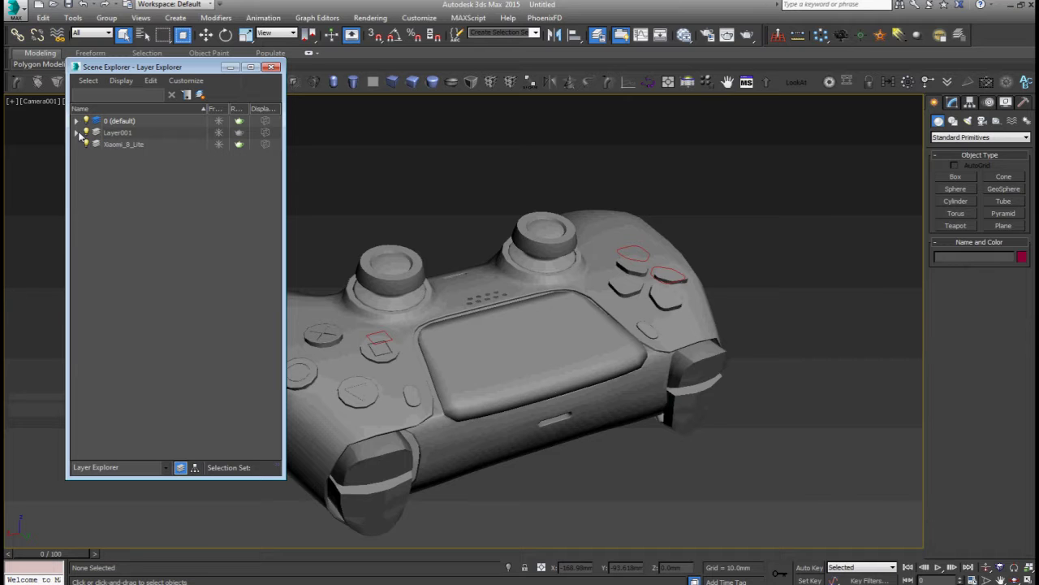
right_click(118, 145)
click(138, 203)
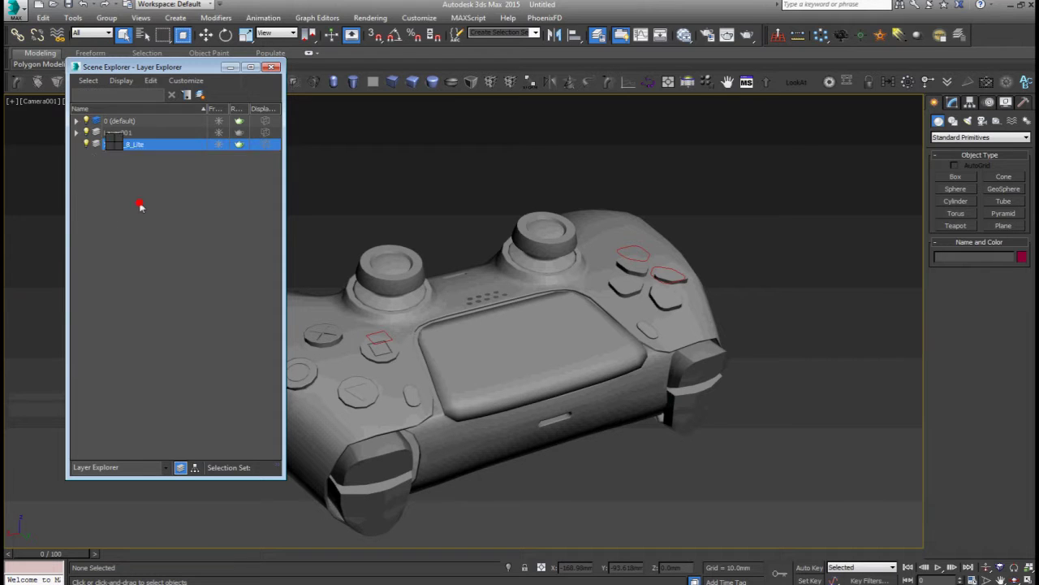
Step: Expand Layer001 and inspect its objects Box002 and Box003
click(77, 132)
click(126, 144)
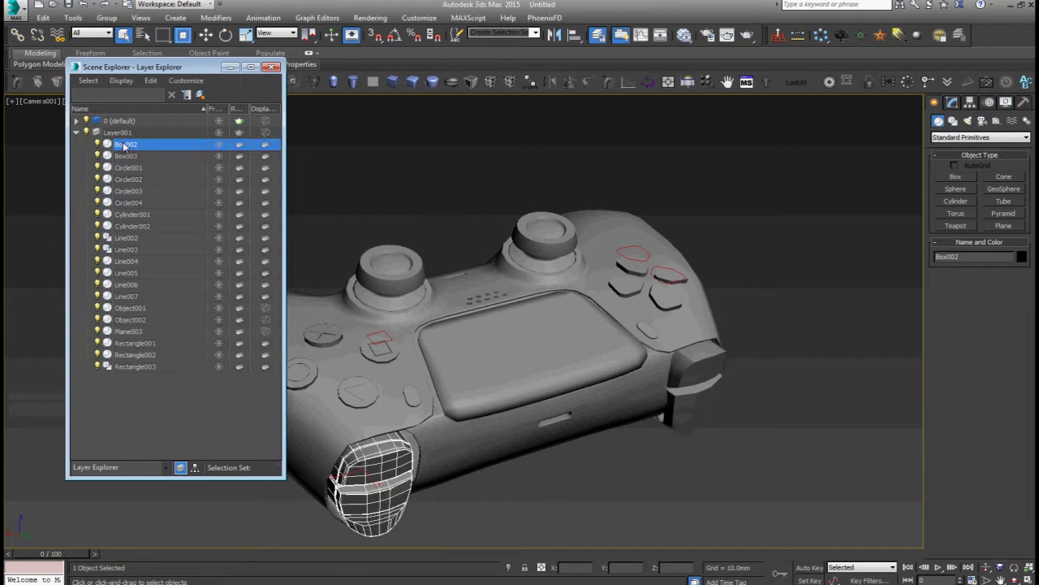
click(127, 156)
click(76, 133)
Step: In the 0 (default) layer, select Plane004 and switch to the Move tool
click(76, 120)
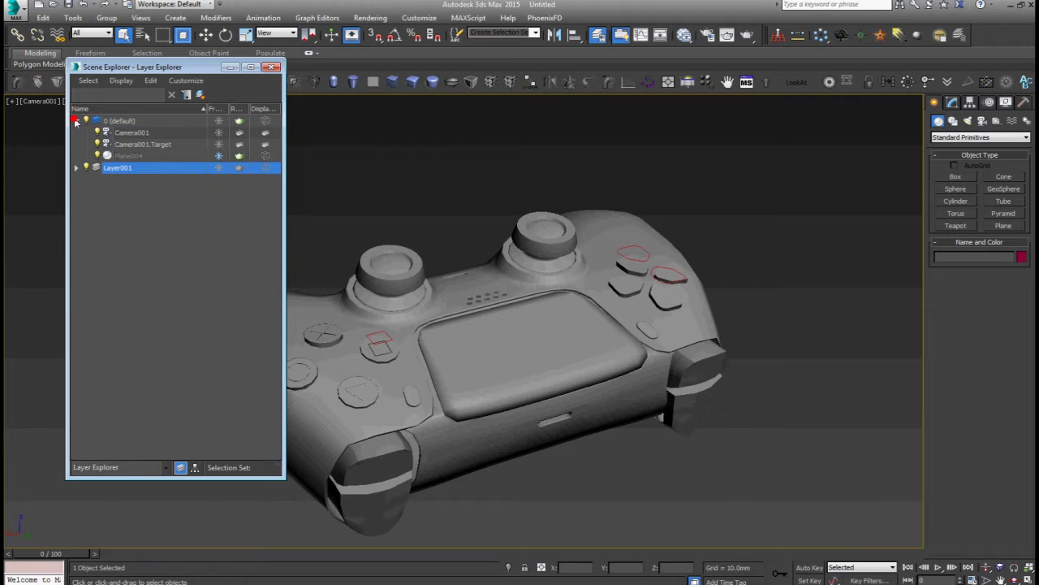
click(126, 134)
click(128, 145)
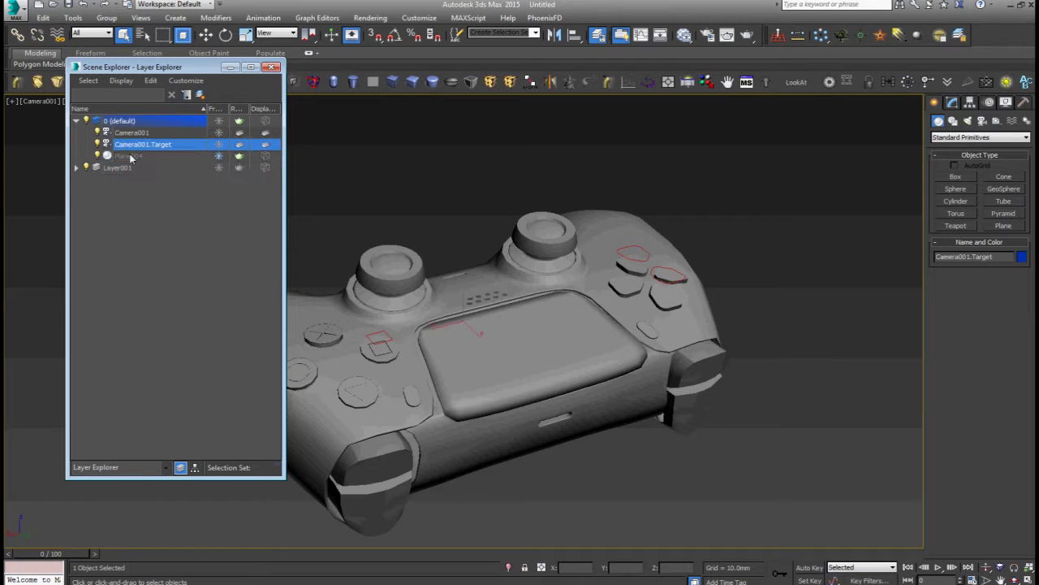
click(130, 156)
click(197, 156)
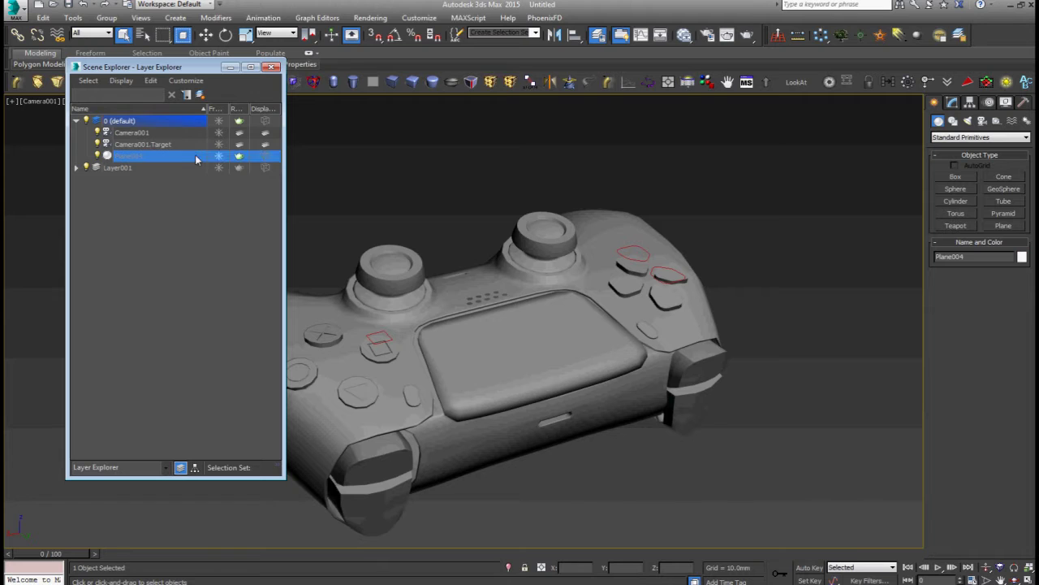
right_click(195, 154)
click(369, 182)
Step: Isolate Plane004 in the Perspective view and freeze it via Object Properties
key(p)
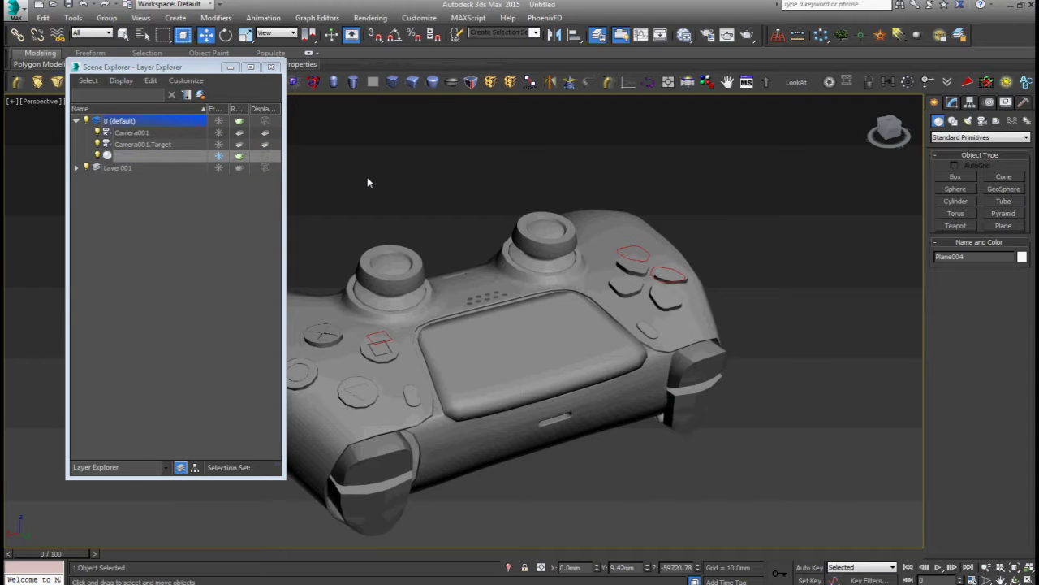
key(alt+q)
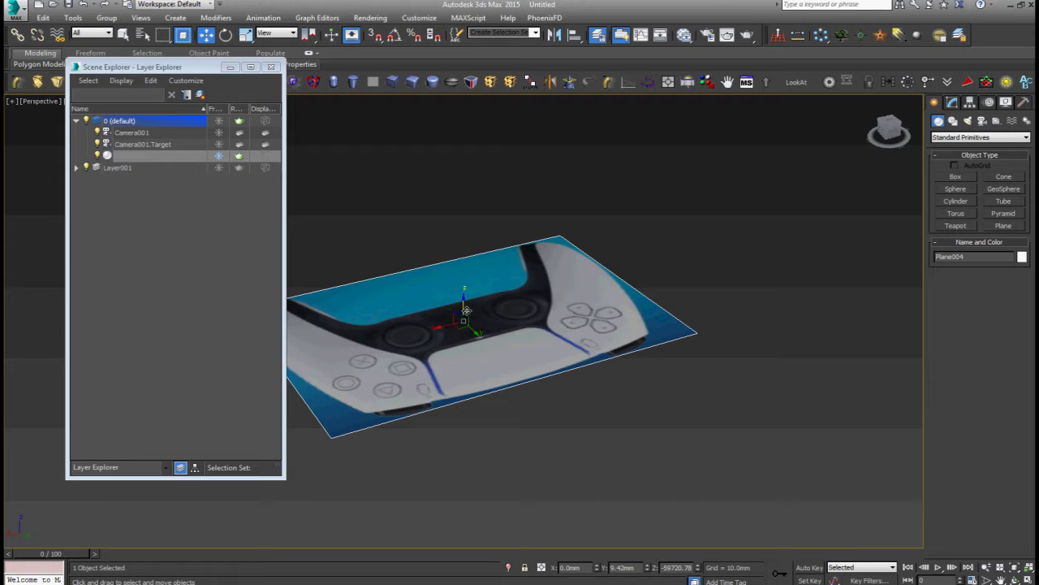
right_click(466, 311)
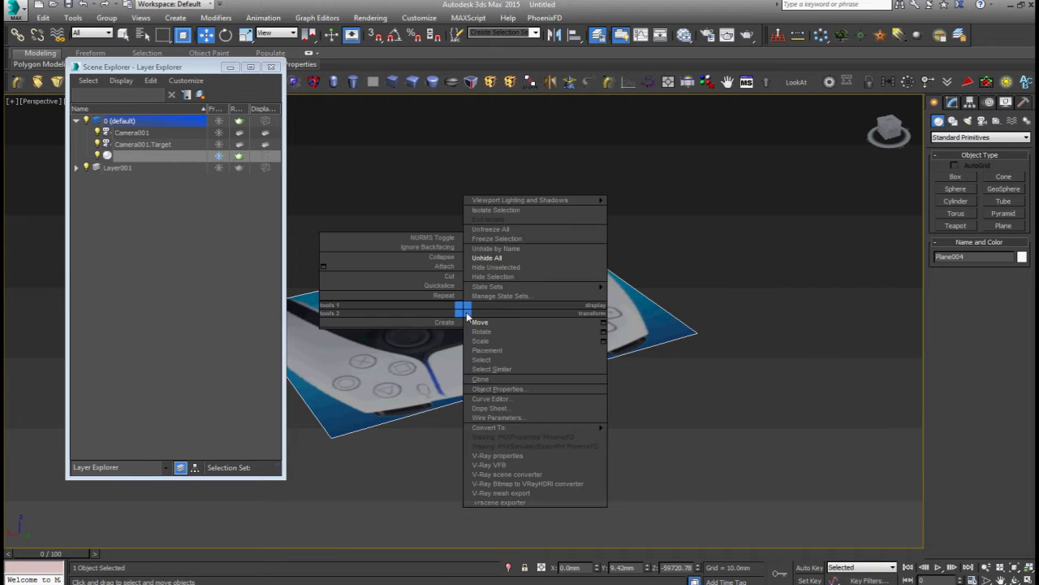
click(551, 392)
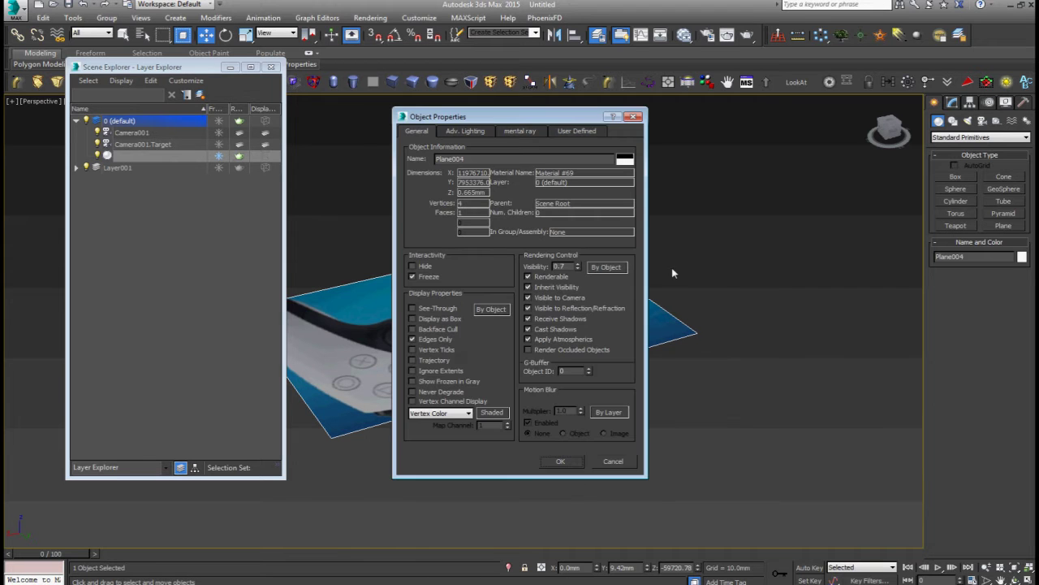
click(560, 461)
Step: Zoom out around the frozen plane in the Top view and deselect everything
key(t)
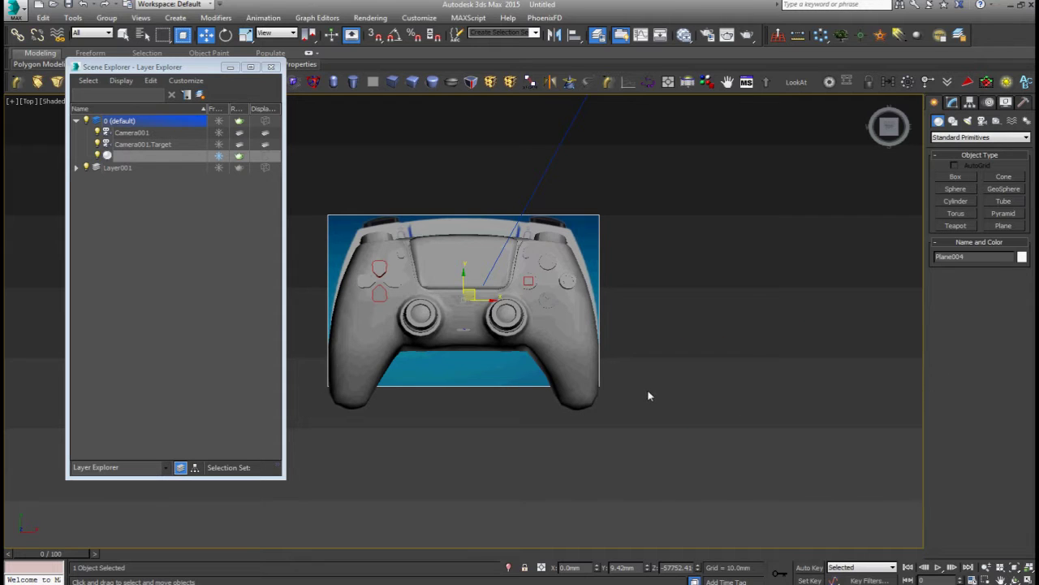
scroll(648, 396, down, 8)
alt+middle_drag(613, 430, 601, 430)
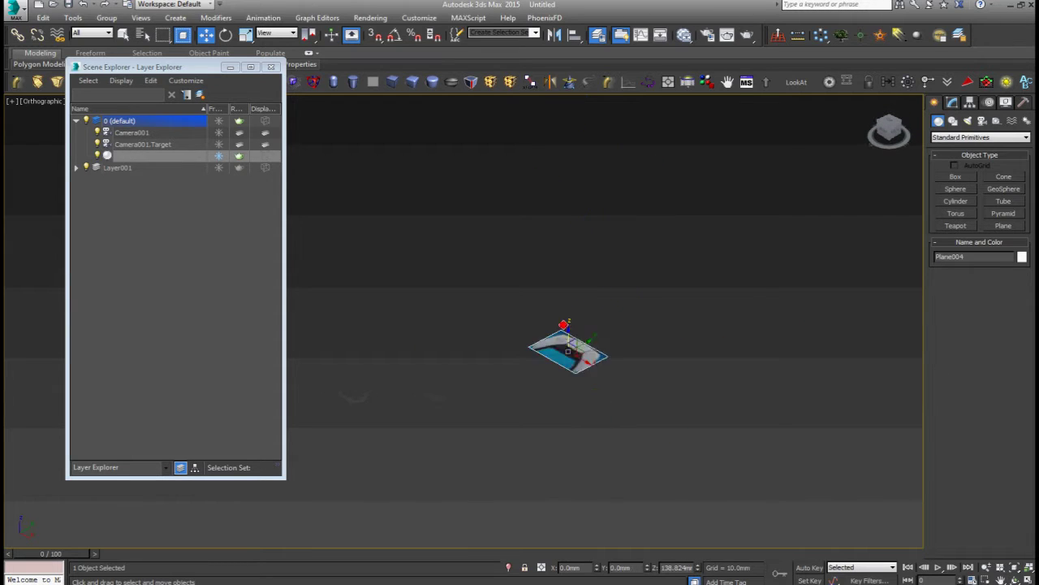
click(629, 326)
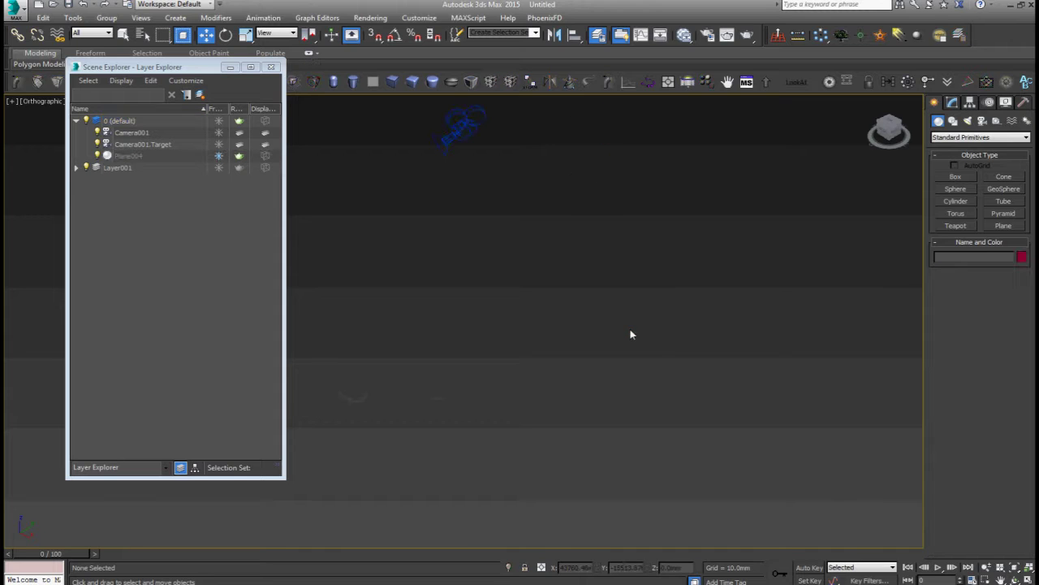
Step: Try box-selecting in the Front view, then zoom extents on the controller in Top view
key(f)
mouse_move(638, 370)
mouse_down()
mouse_move(624, 422)
mouse_move(195, 552)
mouse_up()
drag(650, 327, 167, 557)
drag(609, 269, 89, 481)
drag(734, 248, 349, 543)
drag(371, 232, 492, 350)
drag(624, 186, 548, 225)
drag(557, 149, 351, 242)
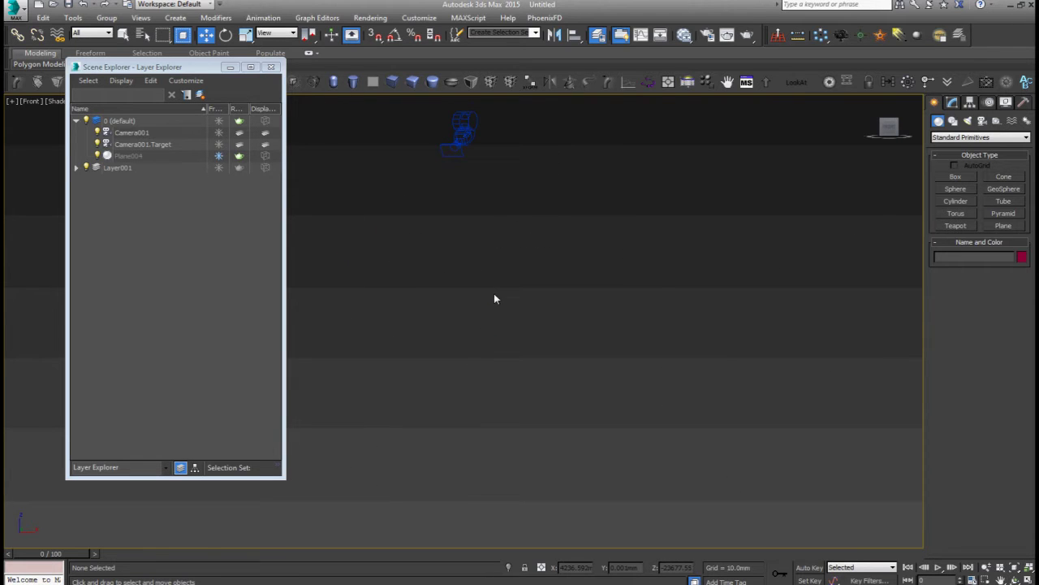
key(t)
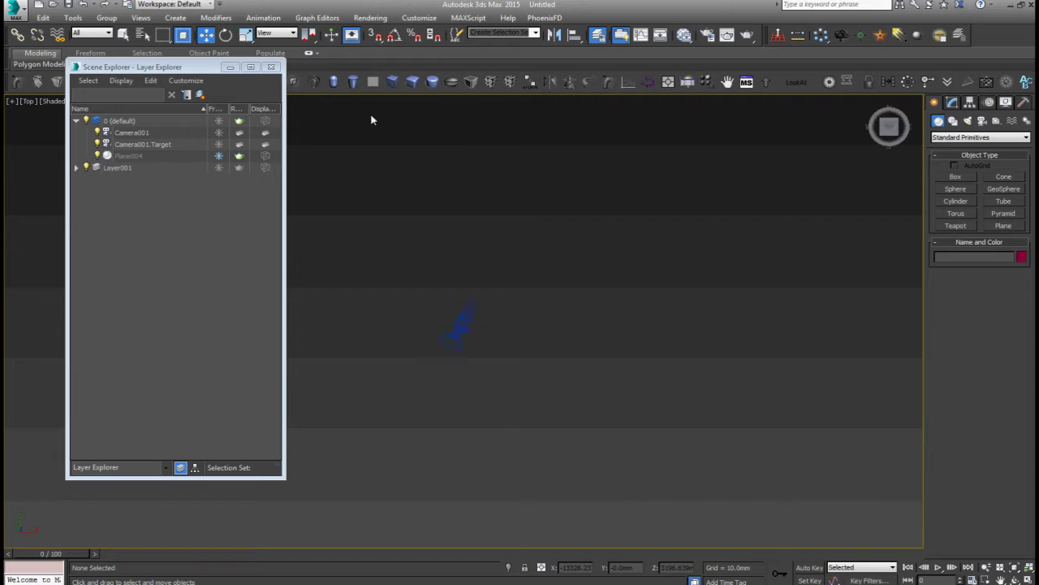
key(z)
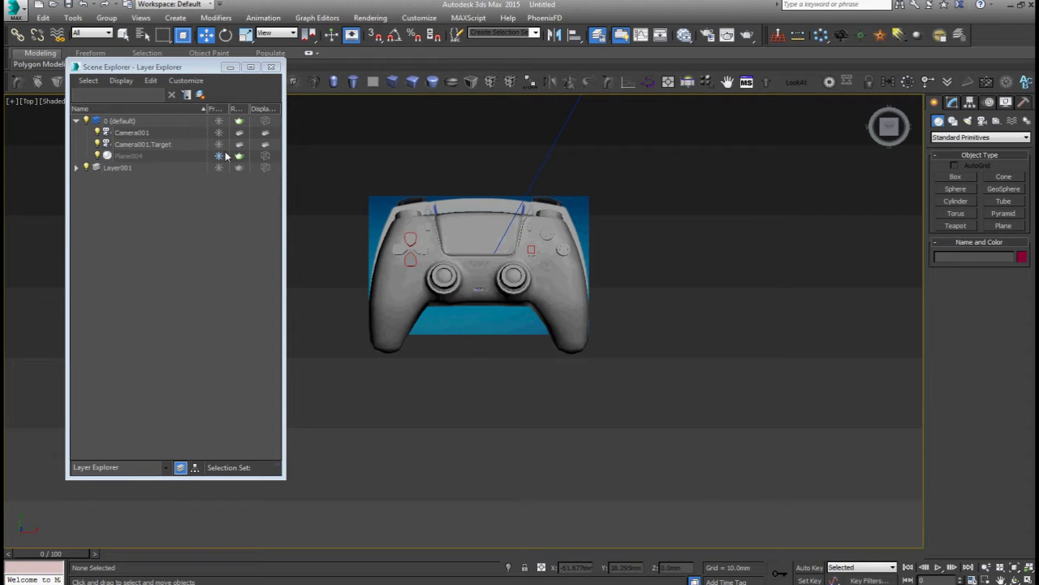
Step: Unfreeze Plane004, select it and raise it higher along Z
click(219, 155)
click(476, 332)
mouse_move(476, 332)
alt+middle_down()
mouse_move(501, 370)
mouse_move(484, 346)
alt+middle_up()
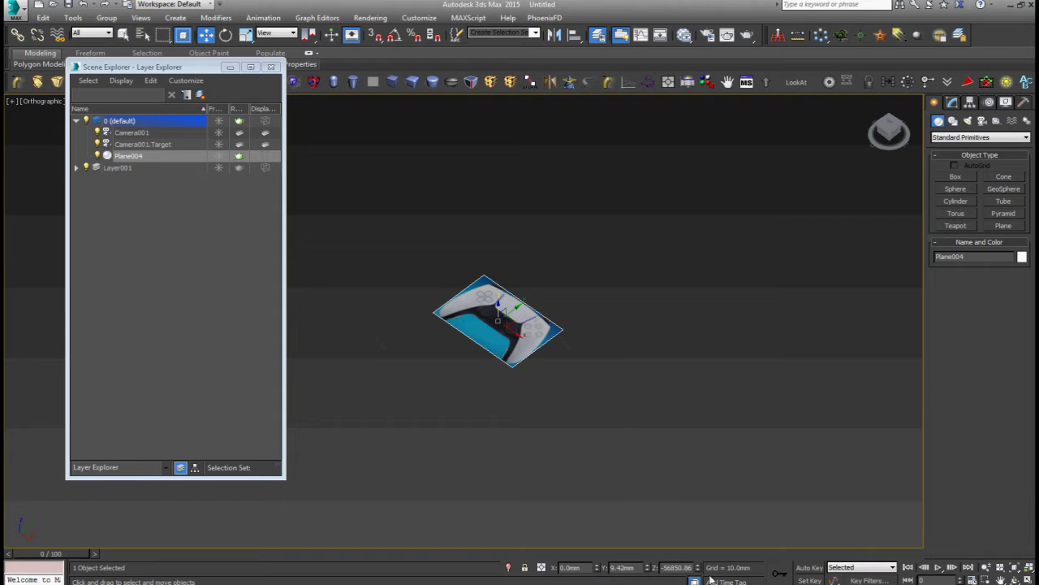
scroll(631, 385, up, 5)
alt+middle_drag(631, 385, 598, 475)
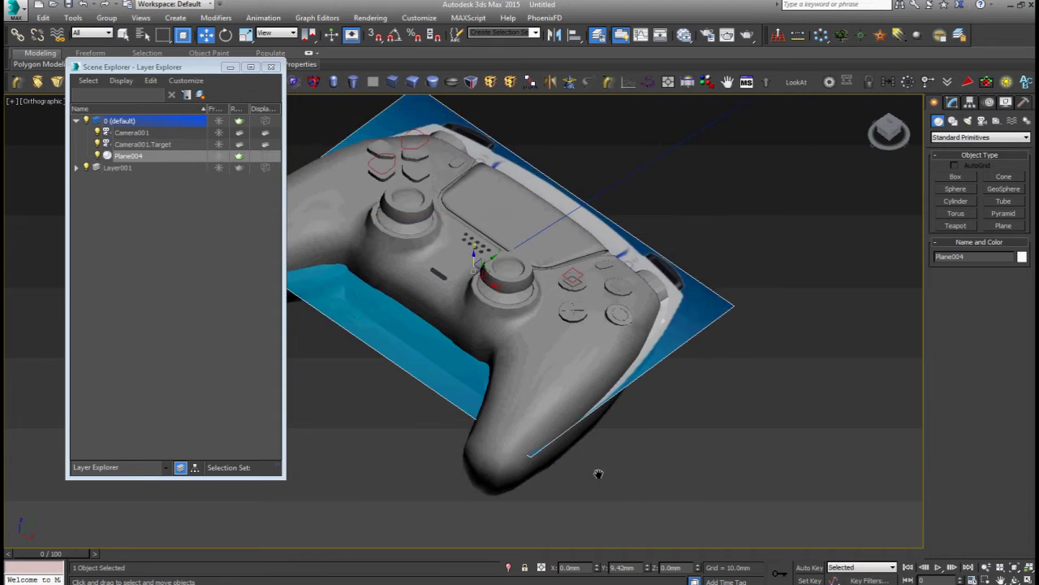
scroll(581, 408, down, 2)
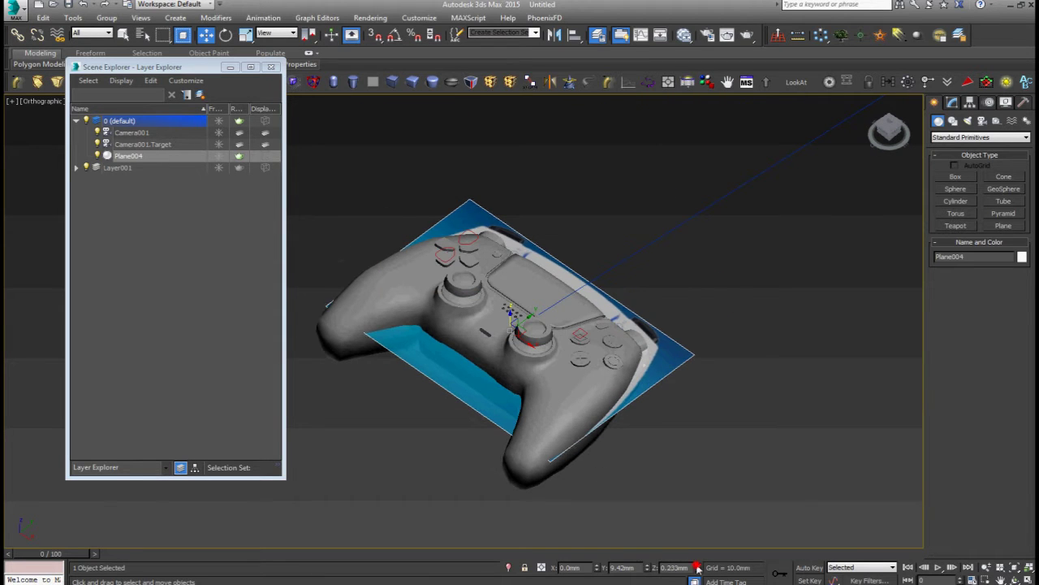
drag(696, 569, 739, 104)
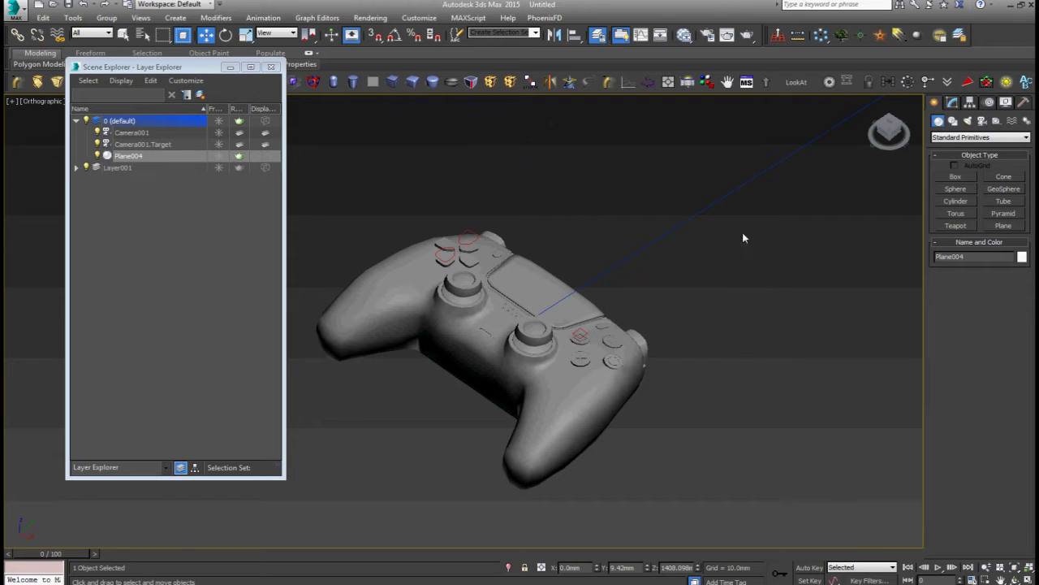
drag(697, 567, 684, 294)
Step: In the Top view, nudge the controller image plane slightly upward
right_click(731, 333)
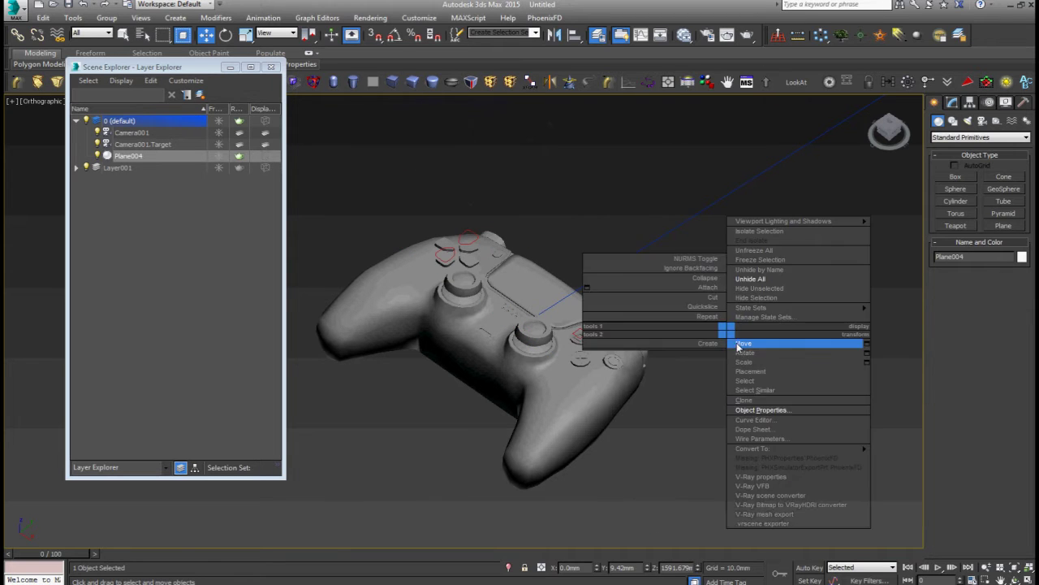
key(t)
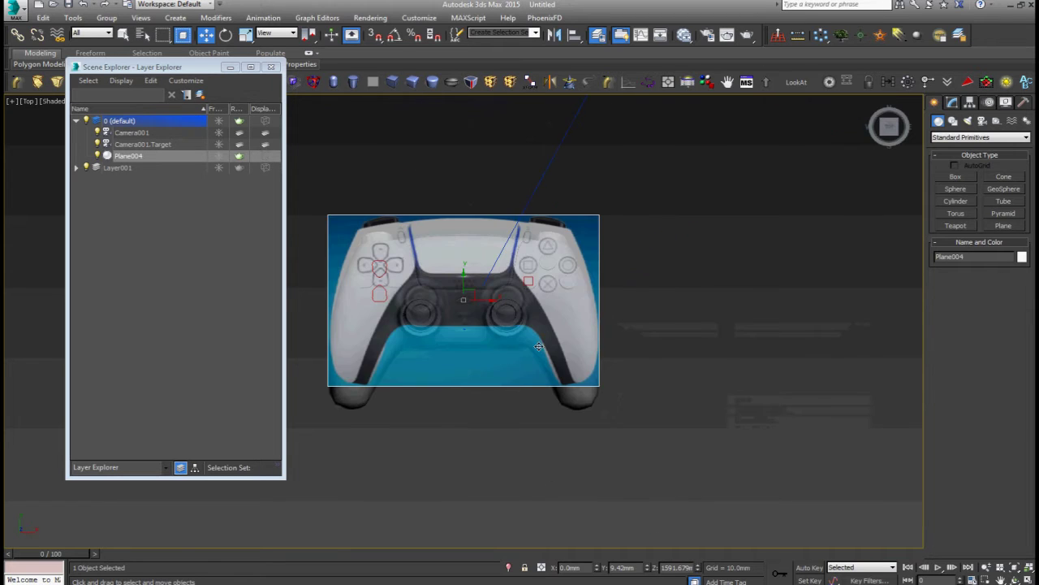
scroll(538, 347, up, 3)
scroll(542, 283, up, 2)
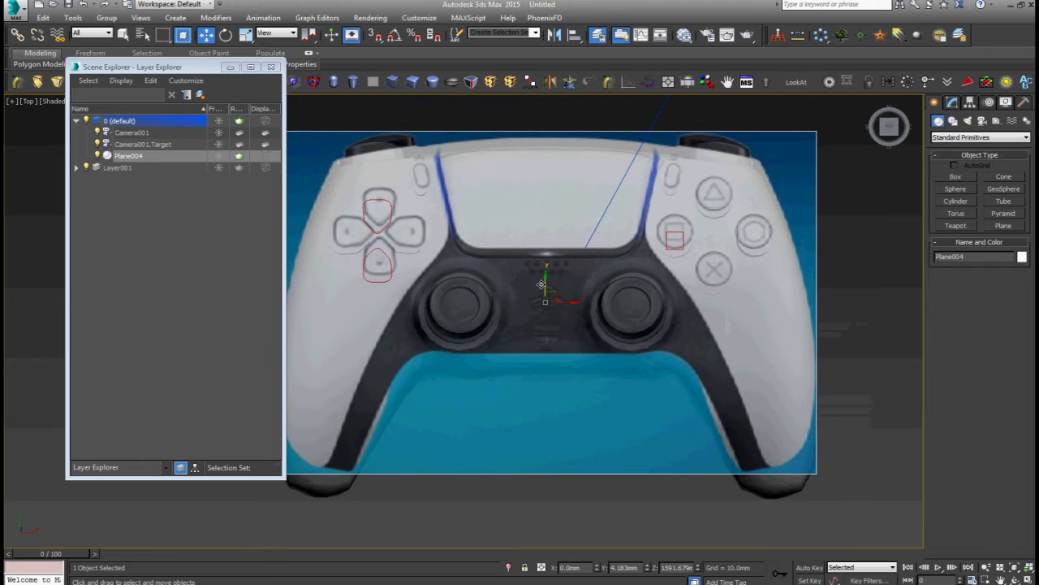
scroll(542, 284, up, 3)
drag(548, 315, 550, 309)
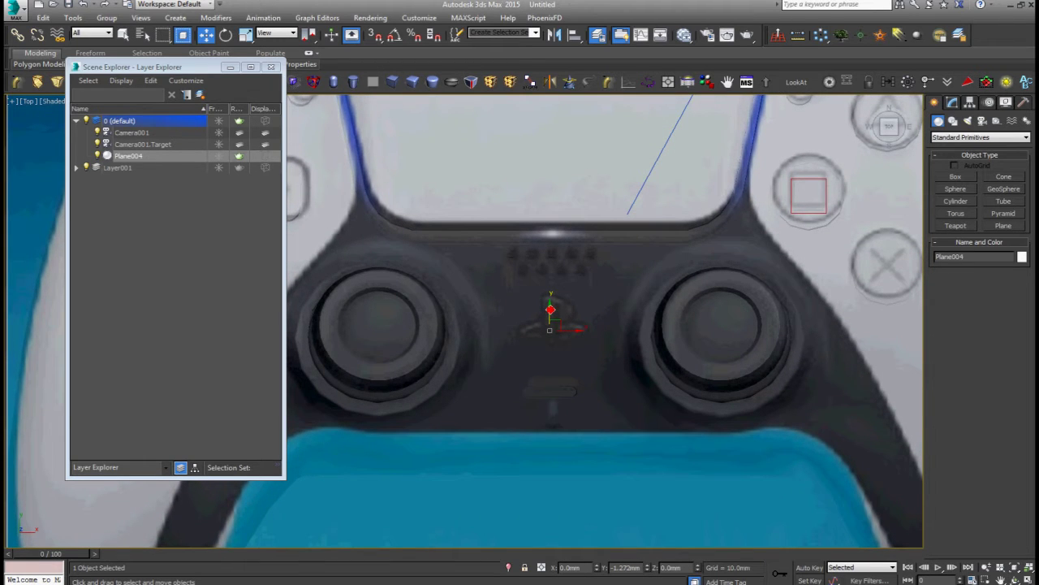
scroll(550, 309, down, 5)
scroll(550, 309, up, 5)
Step: Confirm Plane004's Object Properties with rendering visibility 0.6, then orbit to view it at an angle
right_click(550, 310)
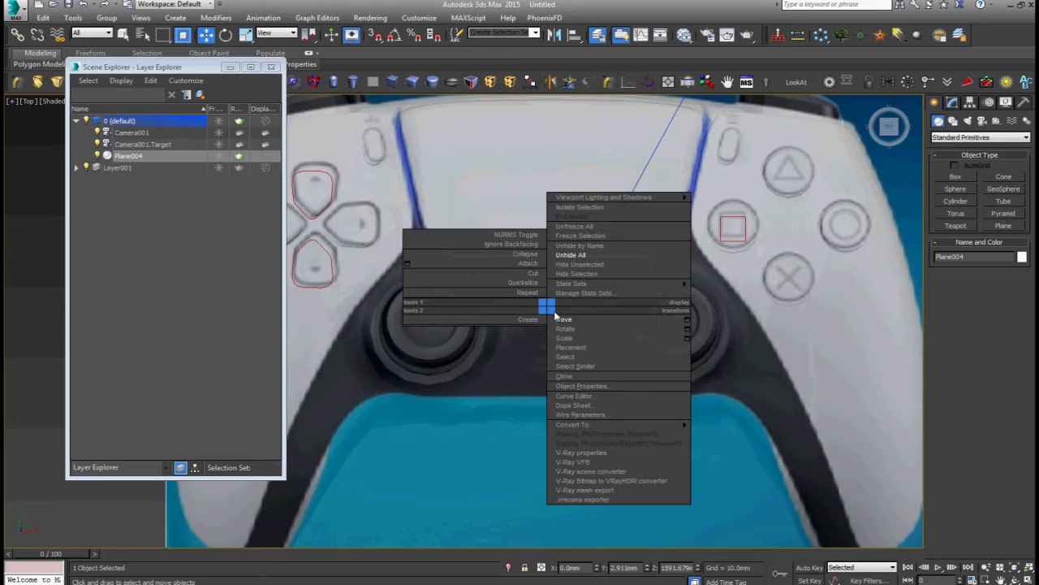
click(613, 375)
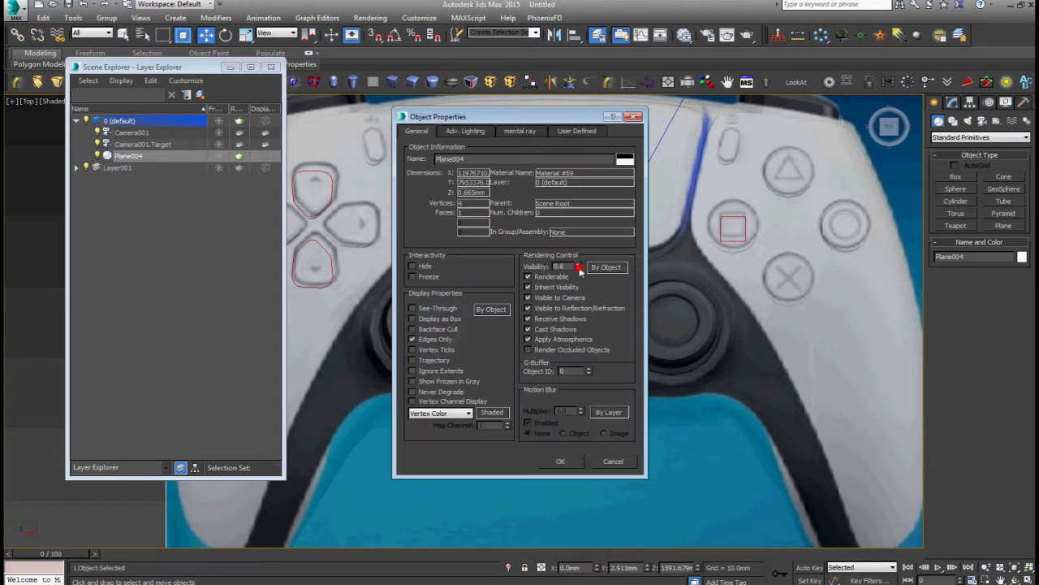
click(562, 460)
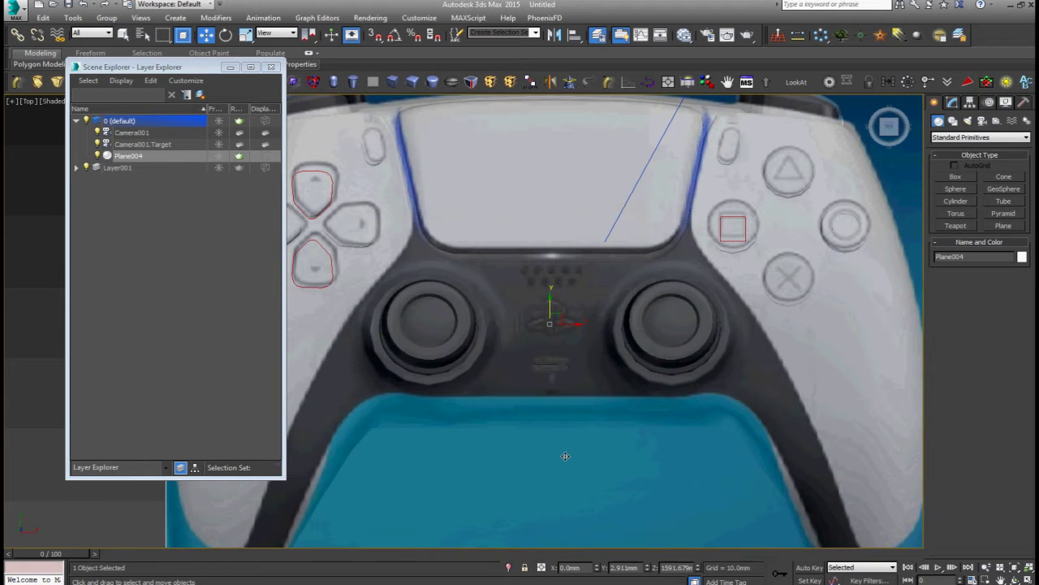
scroll(565, 456, down, 4)
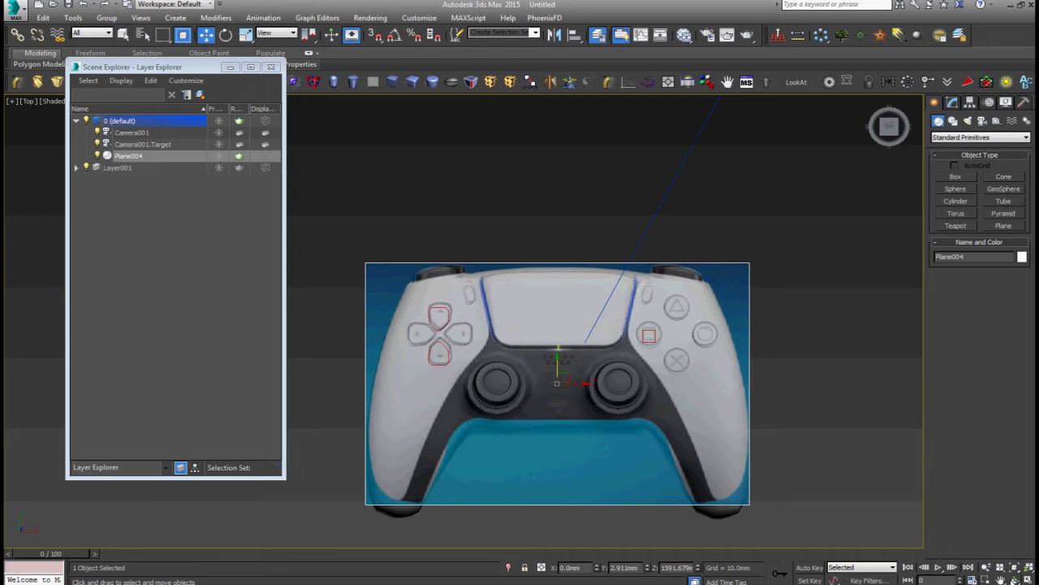
alt+middle_drag(565, 456, 565, 366)
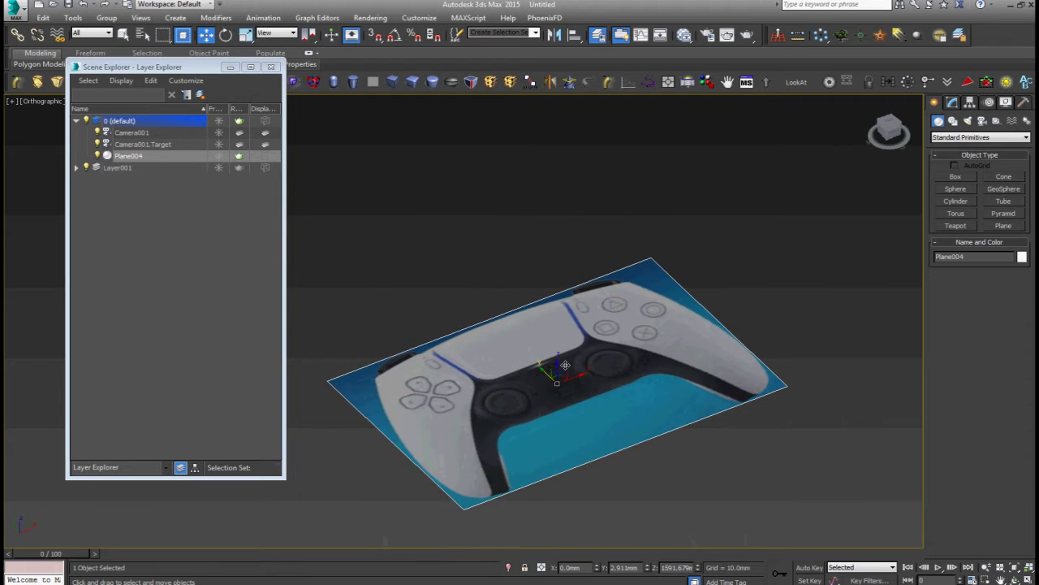
scroll(541, 217, down, 5)
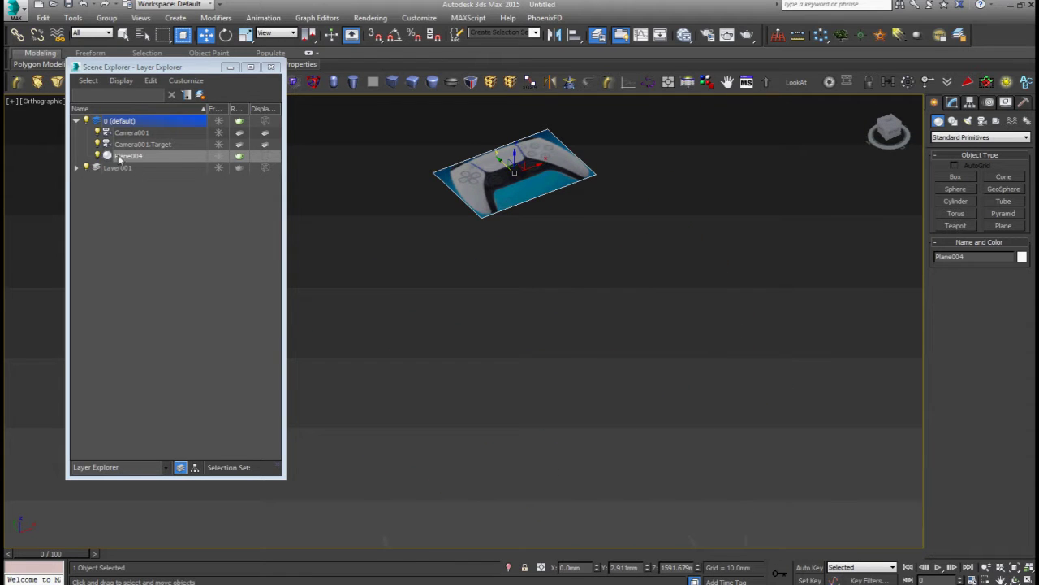
Step: Rename Plane004 to 'drow' in the explorer list, then close it and deselect the plane
click(219, 160)
click(142, 156)
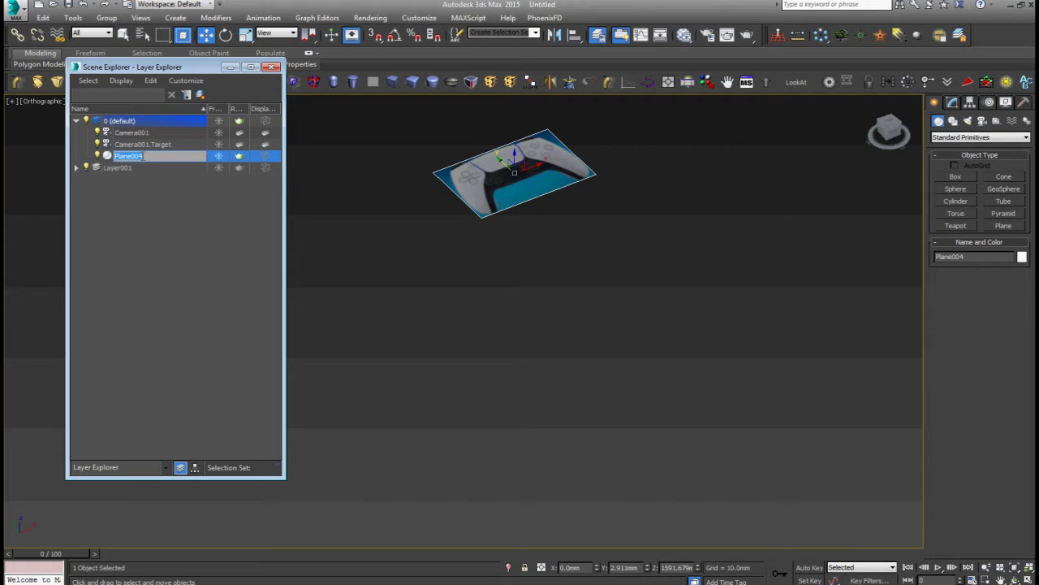
text(d)
key(Return)
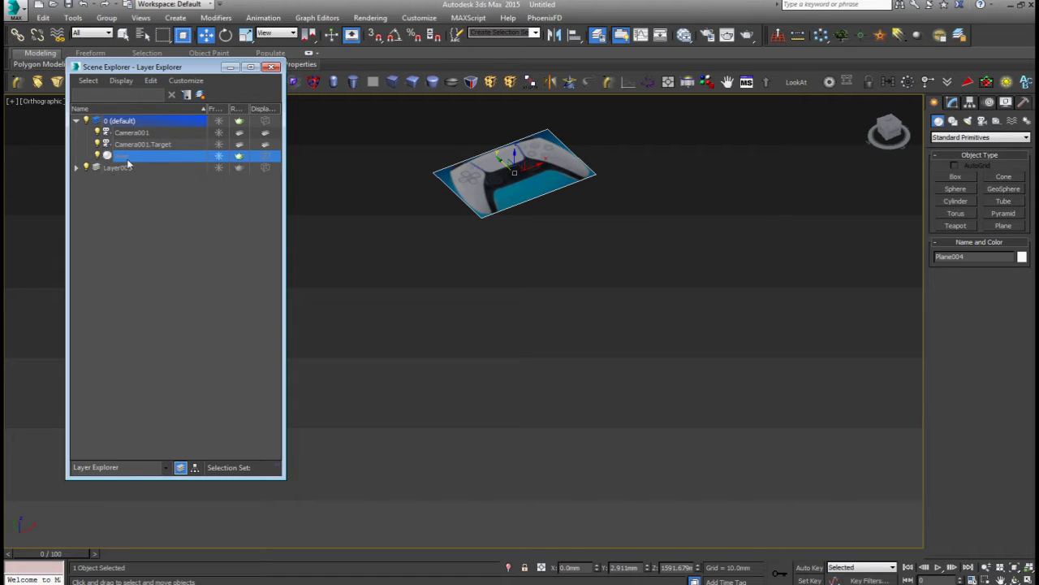
double_click(128, 156)
text(draw)
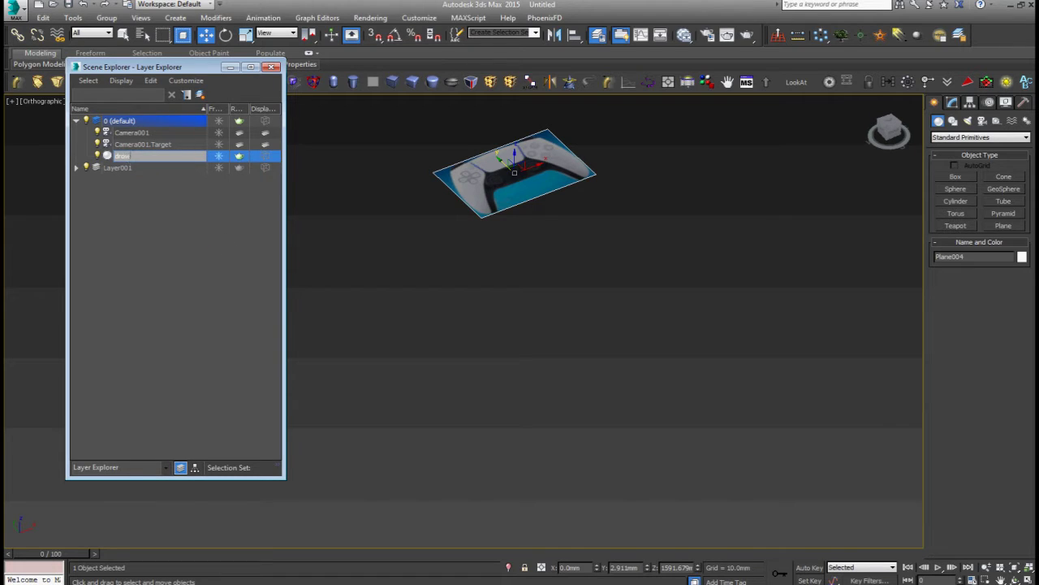
key(Return)
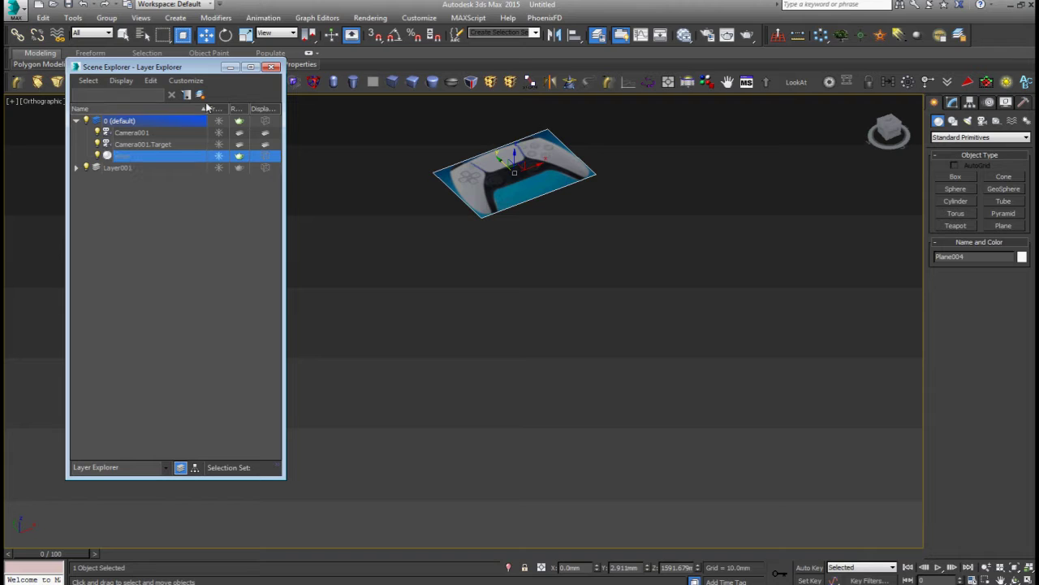
click(272, 66)
click(374, 269)
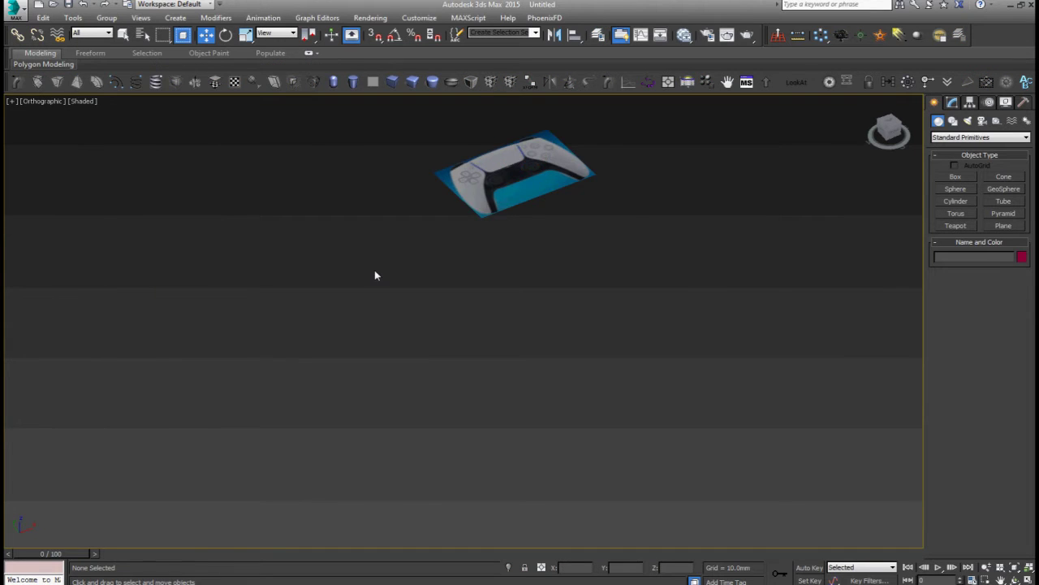
Step: Look through Camera001 and open Render Setup with F10
key(c)
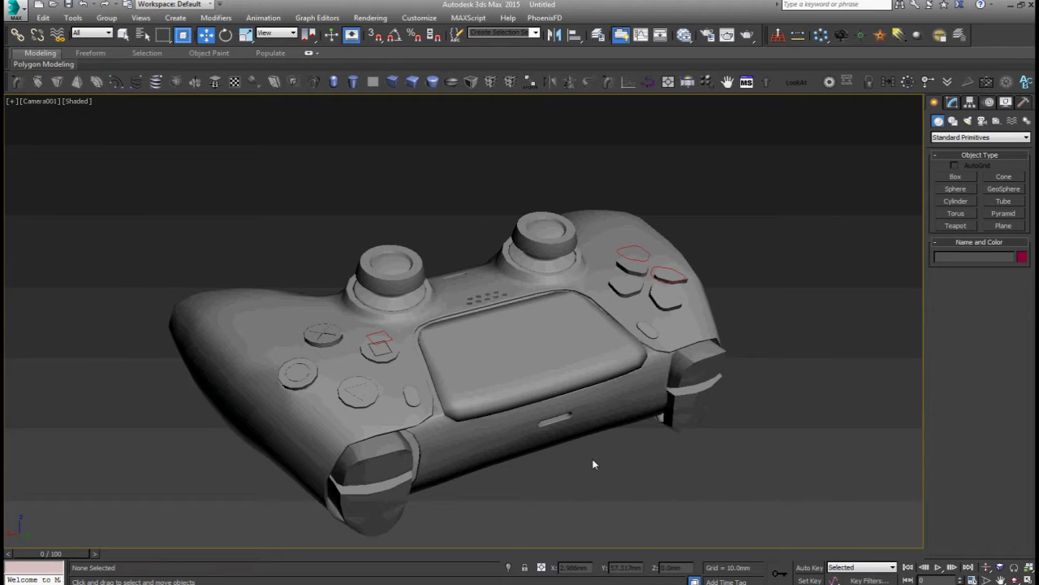
key(F10)
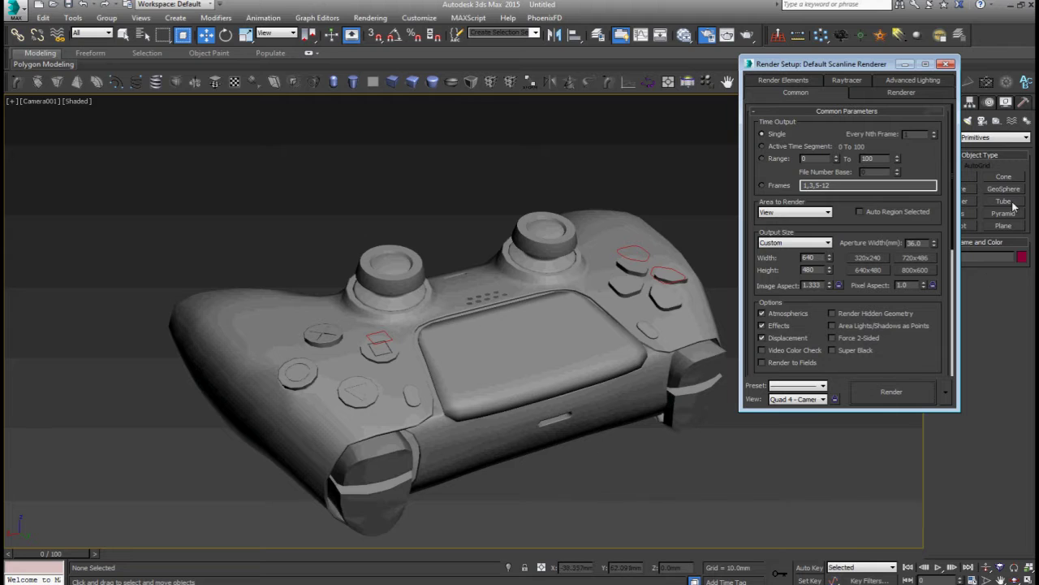
scroll(893, 244, down, 1)
scroll(861, 284, down, 2)
scroll(844, 341, down, 1)
scroll(835, 379, down, 1)
click(818, 386)
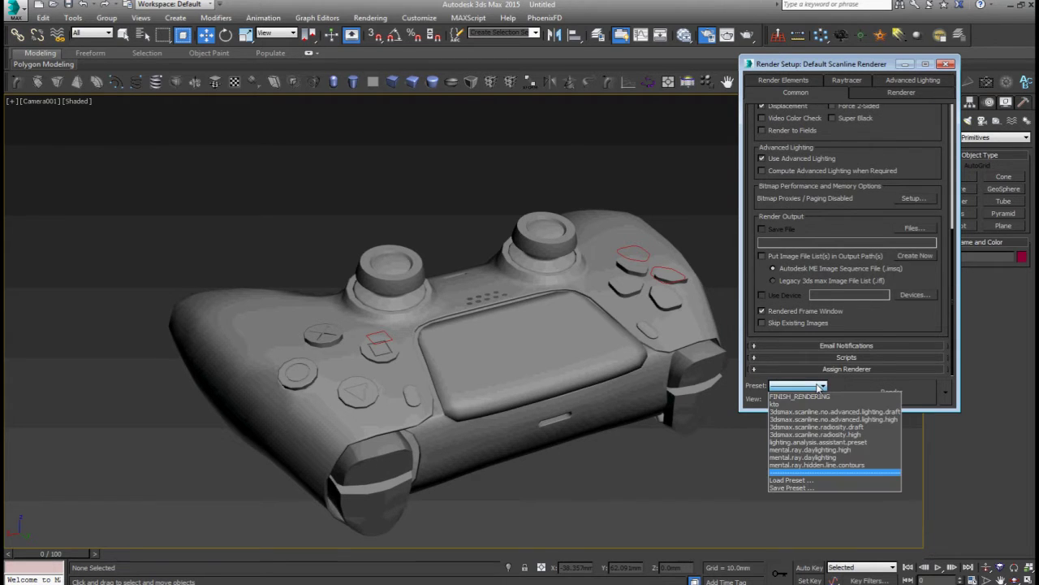
click(818, 387)
Step: Assign V-Ray Adv 3.60.03 as the production renderer
click(828, 369)
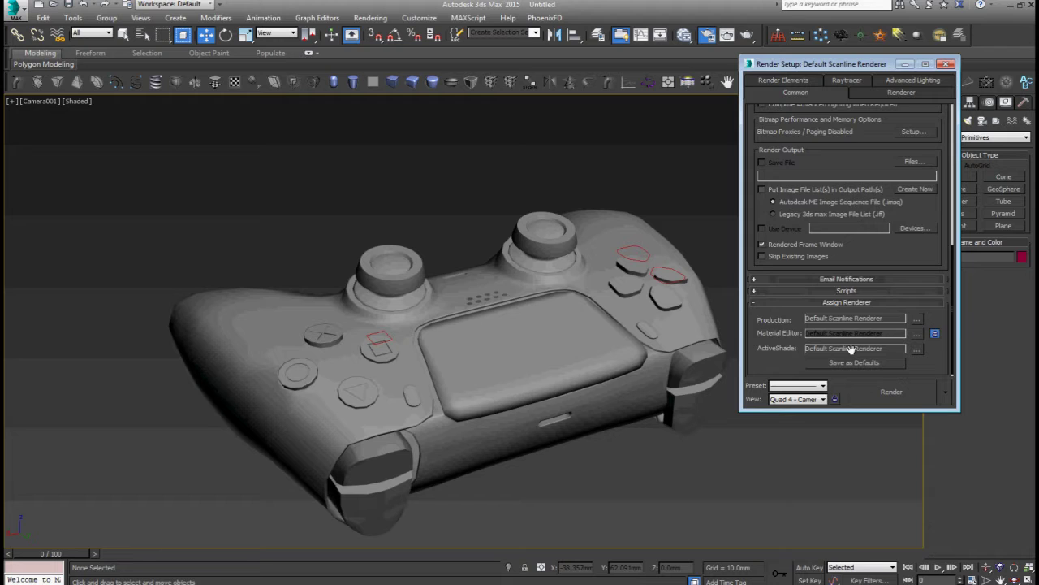
click(916, 319)
click(814, 188)
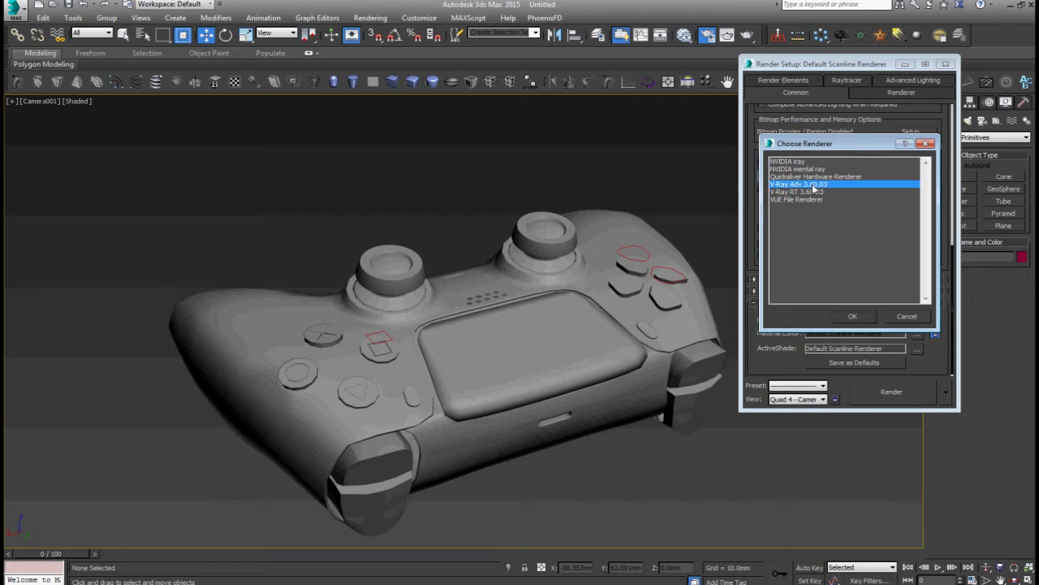
click(857, 315)
click(801, 80)
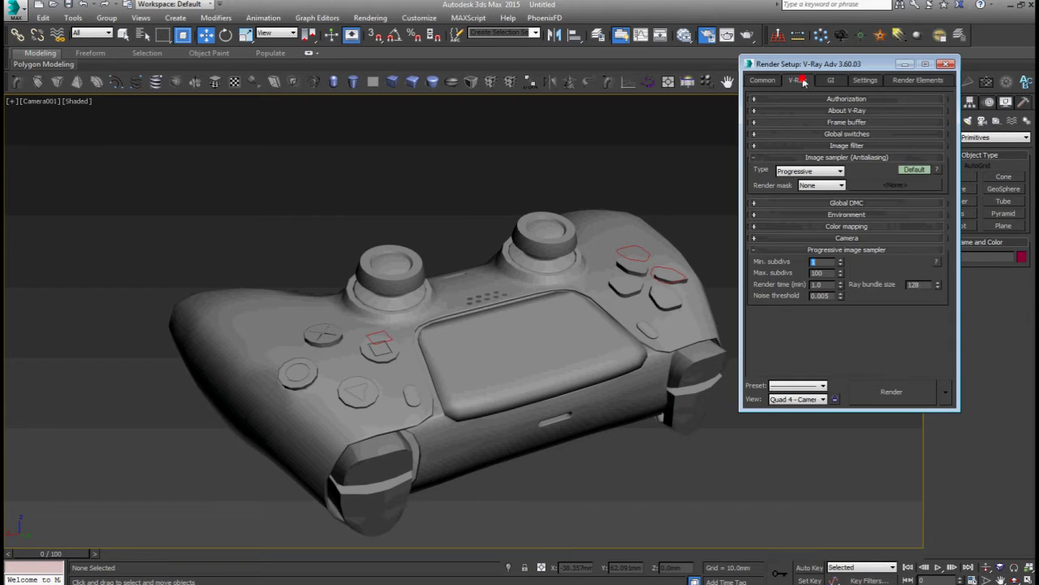
Step: Set the image filter to Area and show advanced image sampler and Global DMC options
click(911, 171)
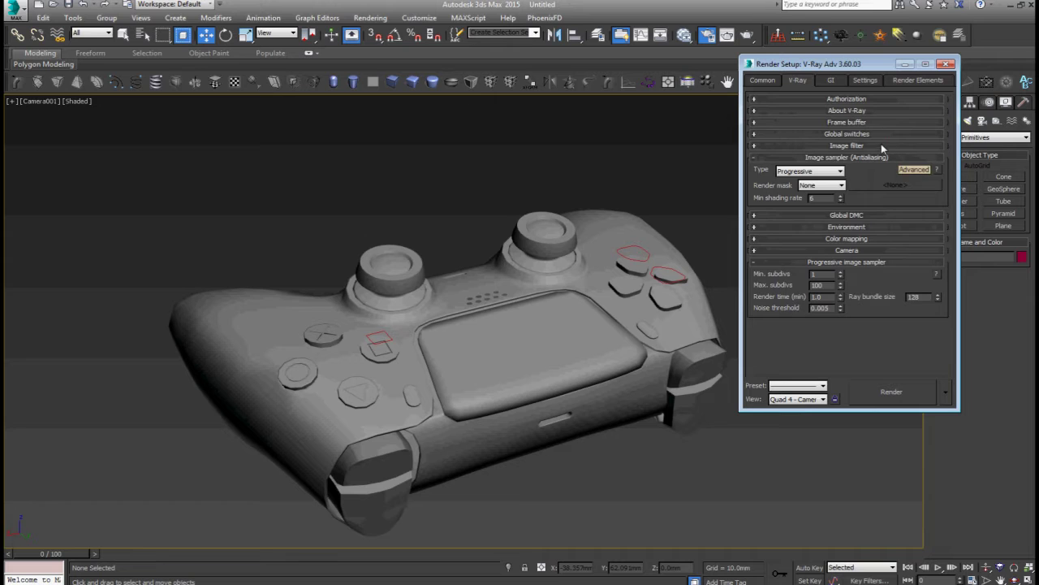
click(883, 147)
click(893, 160)
click(895, 168)
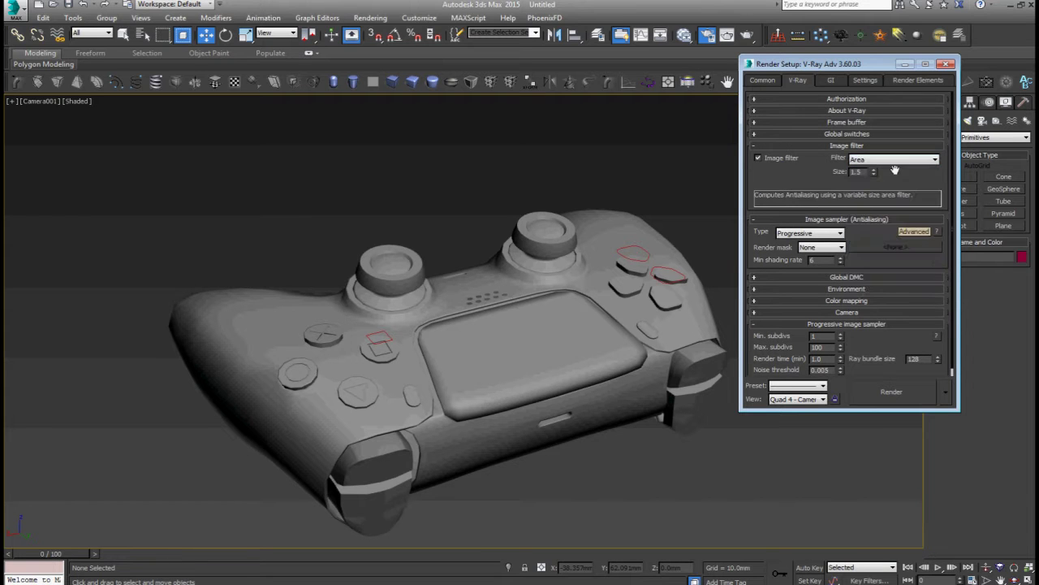
scroll(896, 137, down, 1)
click(875, 271)
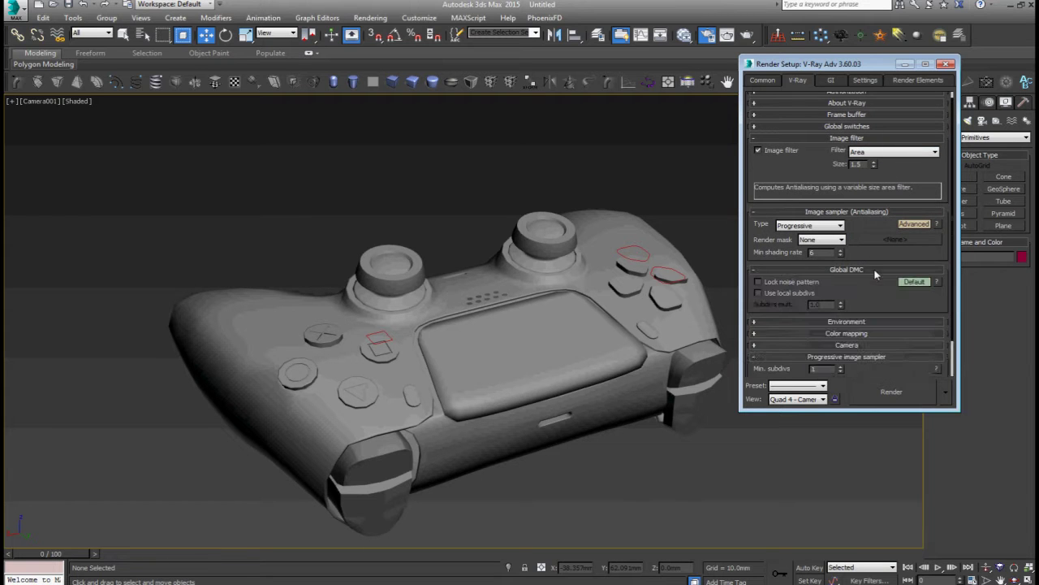
click(911, 282)
scroll(889, 268, down, 2)
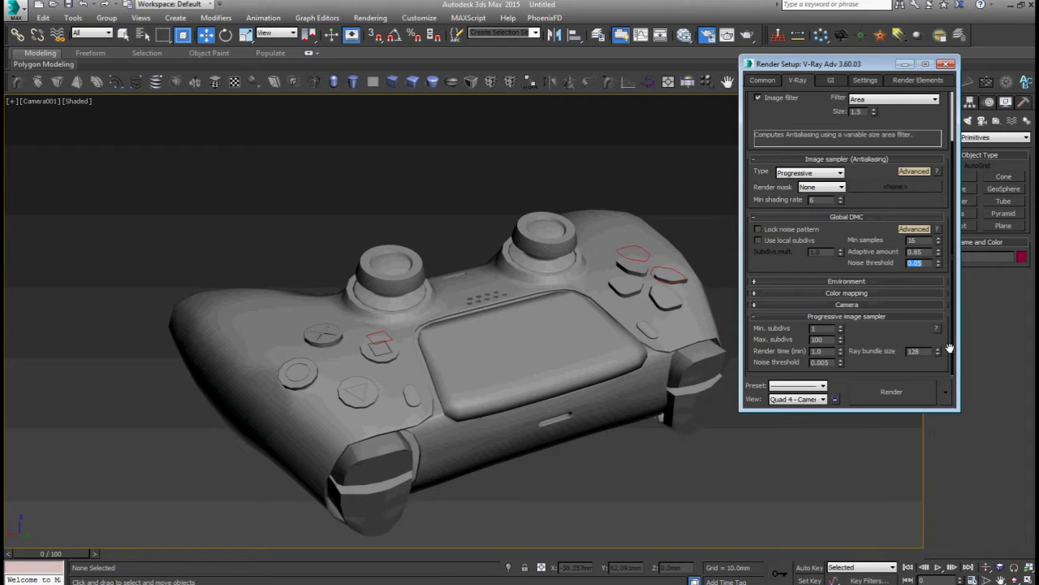
Step: Set colour mapping to Linear multiply with lowered gamma and bright multiplier 1.1
click(865, 281)
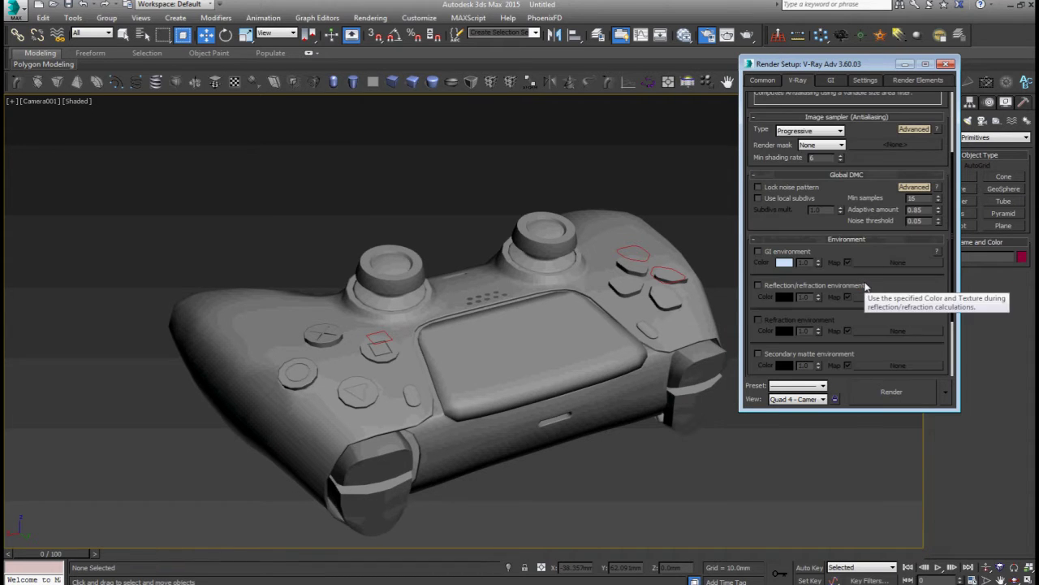
scroll(881, 290, down, 2)
scroll(885, 292, down, 3)
click(885, 292)
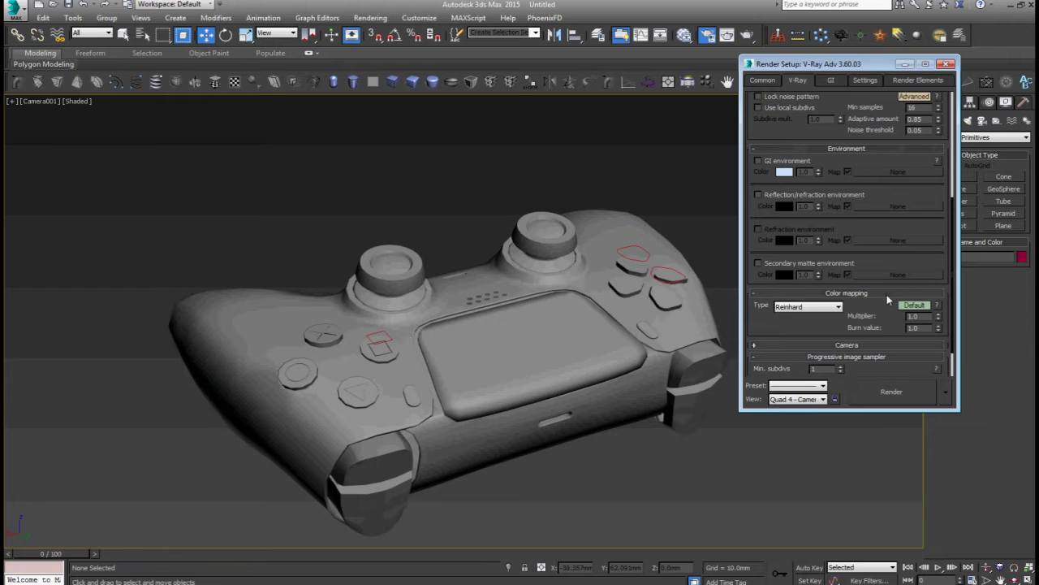
scroll(890, 314, down, 3)
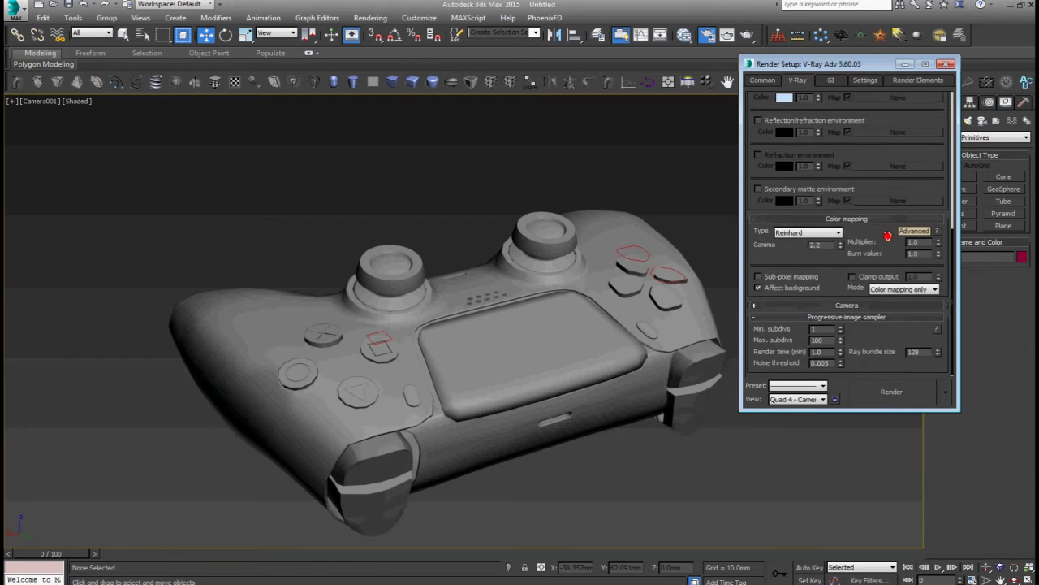
click(838, 232)
click(836, 240)
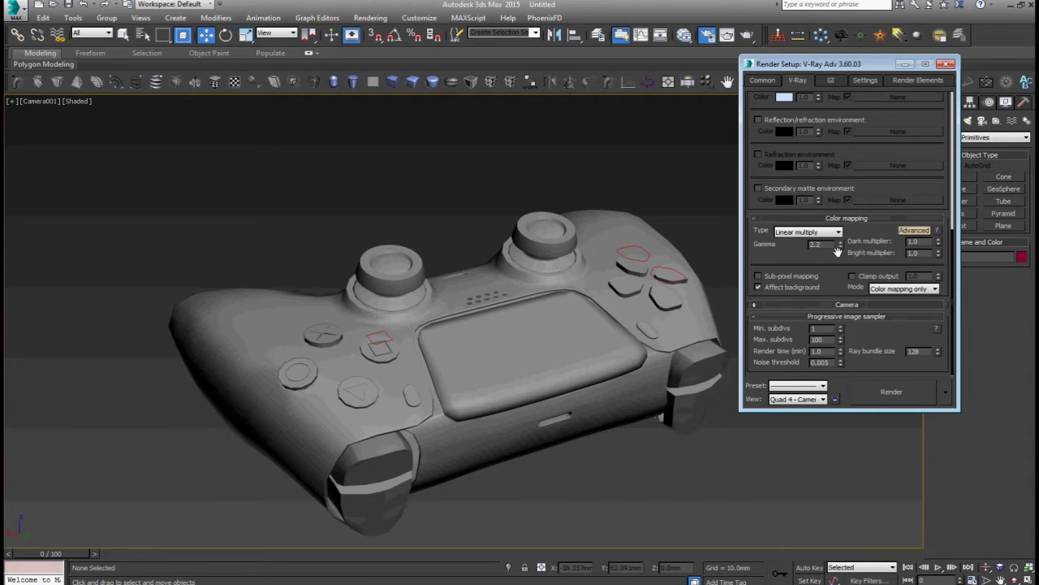
drag(841, 247, 842, 257)
drag(940, 256, 939, 246)
Step: Switch the image sampler to Bucket and show the GI settings in Advanced mode
click(846, 307)
scroll(852, 309, up, 2)
scroll(861, 310, up, 2)
scroll(867, 312, up, 3)
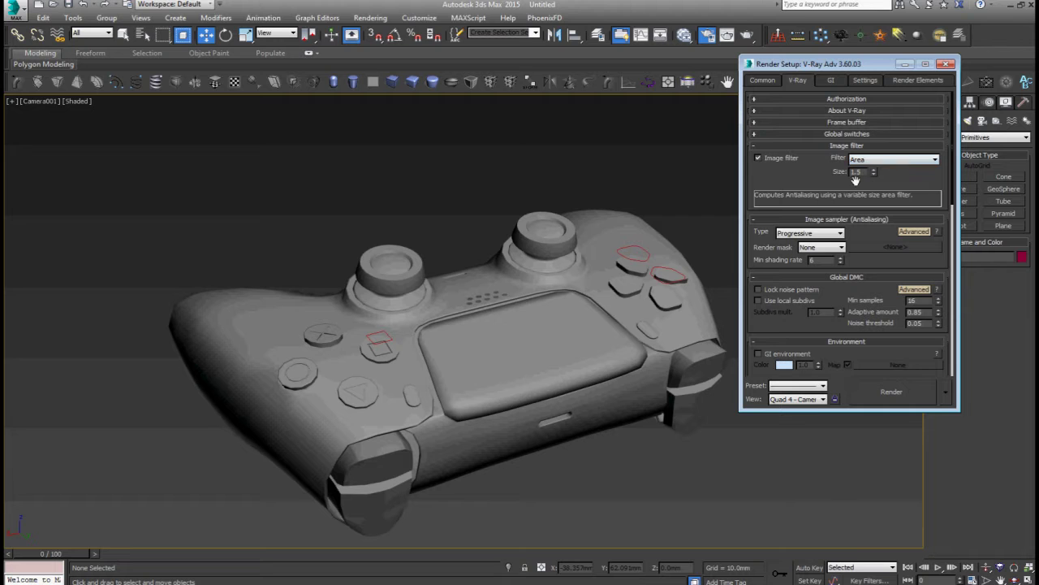
click(842, 233)
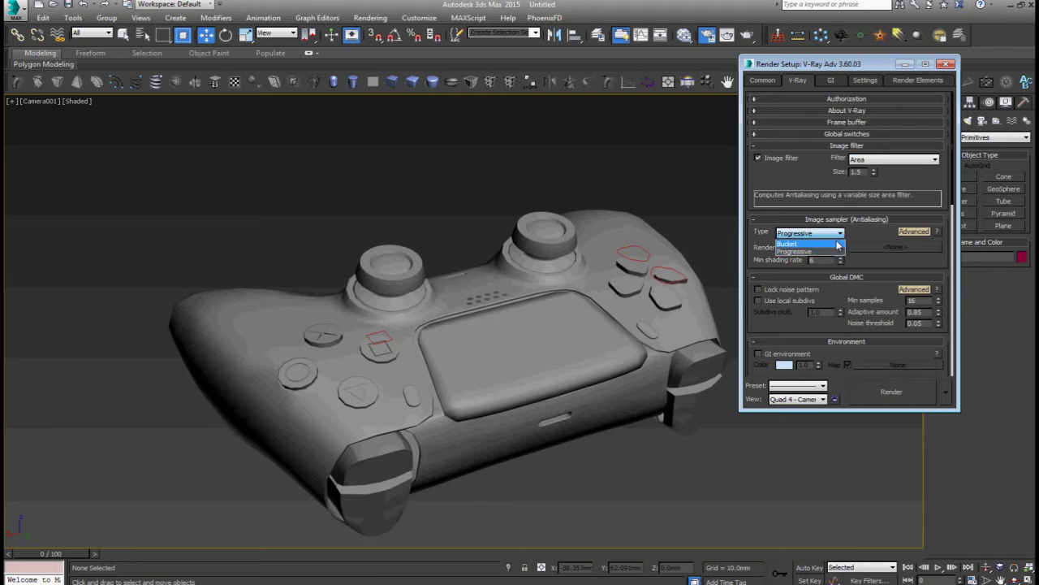
click(836, 242)
scroll(872, 240, down, 3)
scroll(877, 241, down, 3)
scroll(877, 242, down, 3)
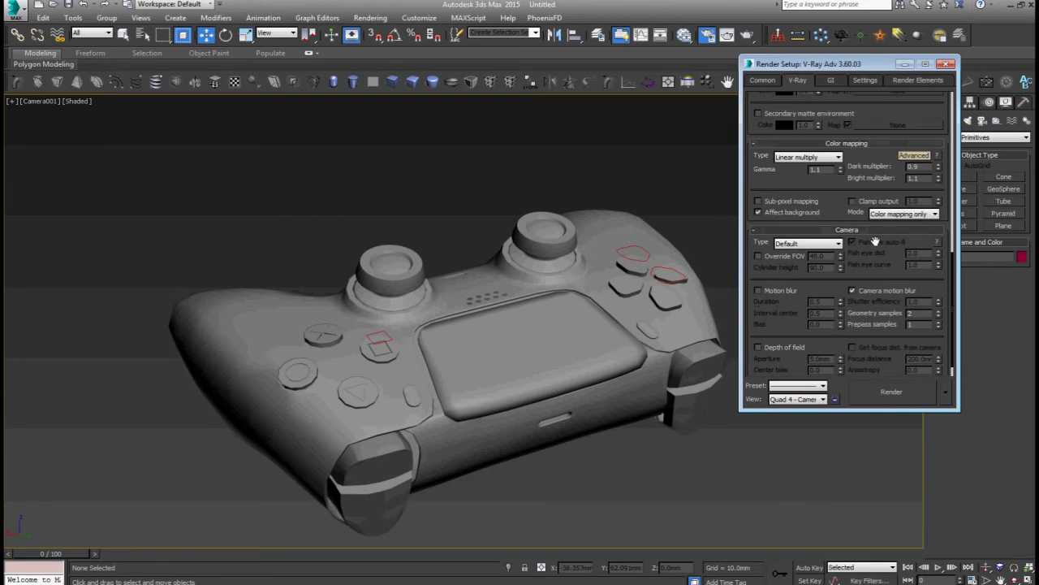
scroll(875, 242, down, 3)
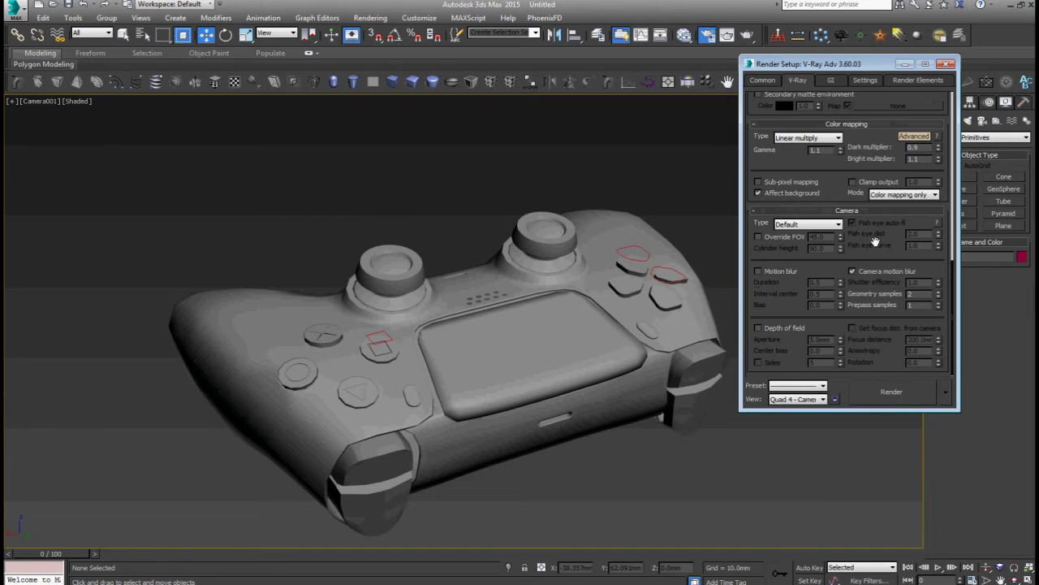
click(834, 80)
click(913, 111)
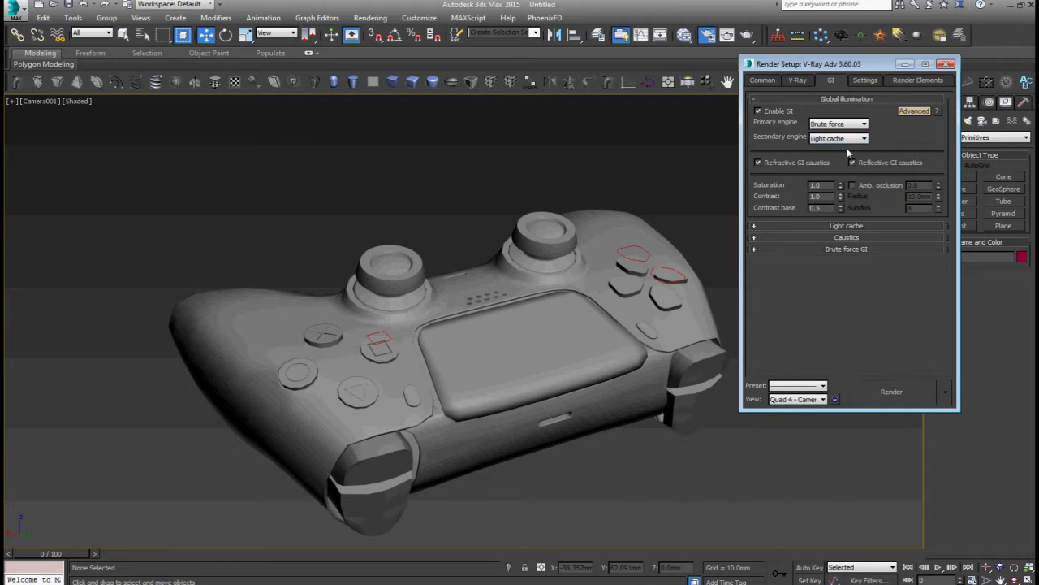
Step: Give Light cache 500 subdivs, World scale and a 10.0mm sample size
click(841, 226)
double_click(834, 237)
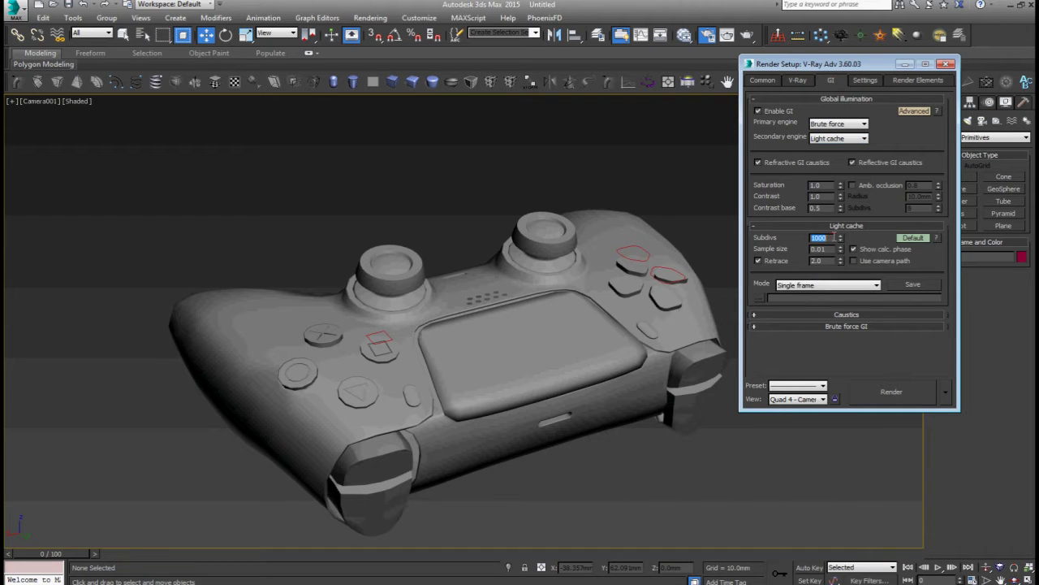
text(500)
click(924, 238)
click(836, 263)
click(816, 280)
double_click(825, 248)
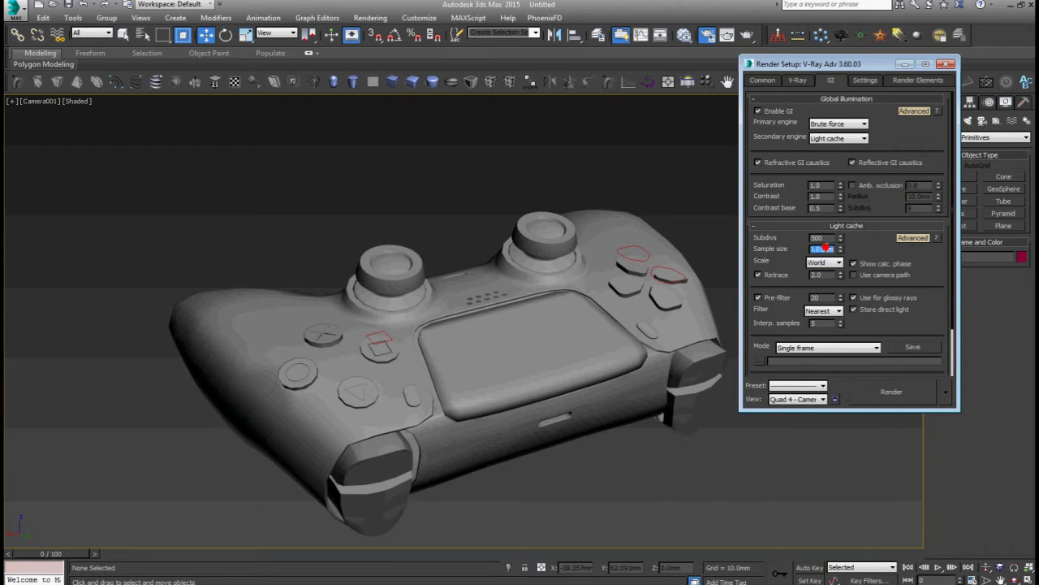
text(10)
key(Return)
click(865, 81)
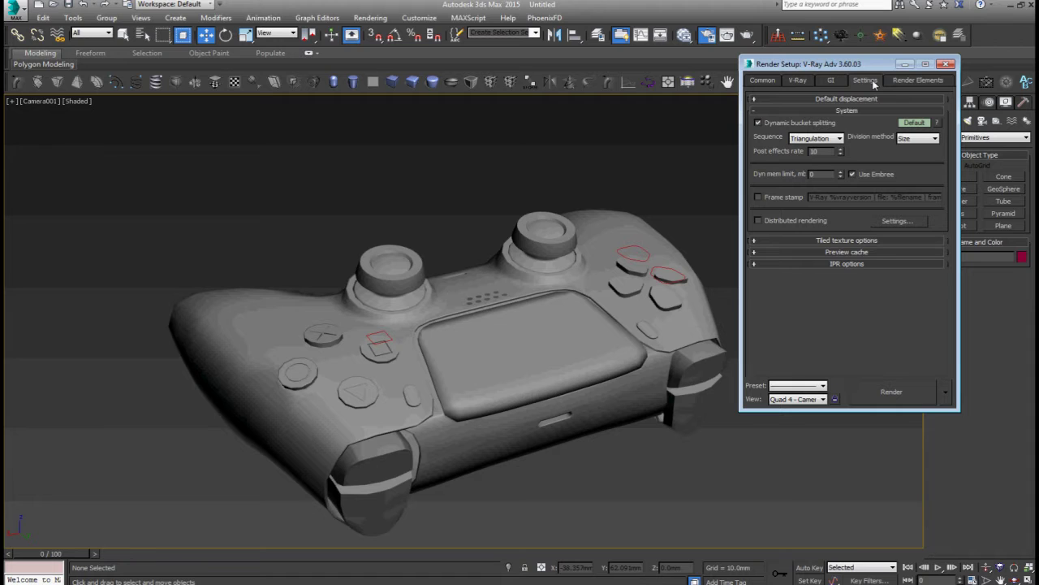
Step: Show the advanced system options, with Top->Bottom bucket sequence and post effects rate 32
click(913, 123)
click(816, 138)
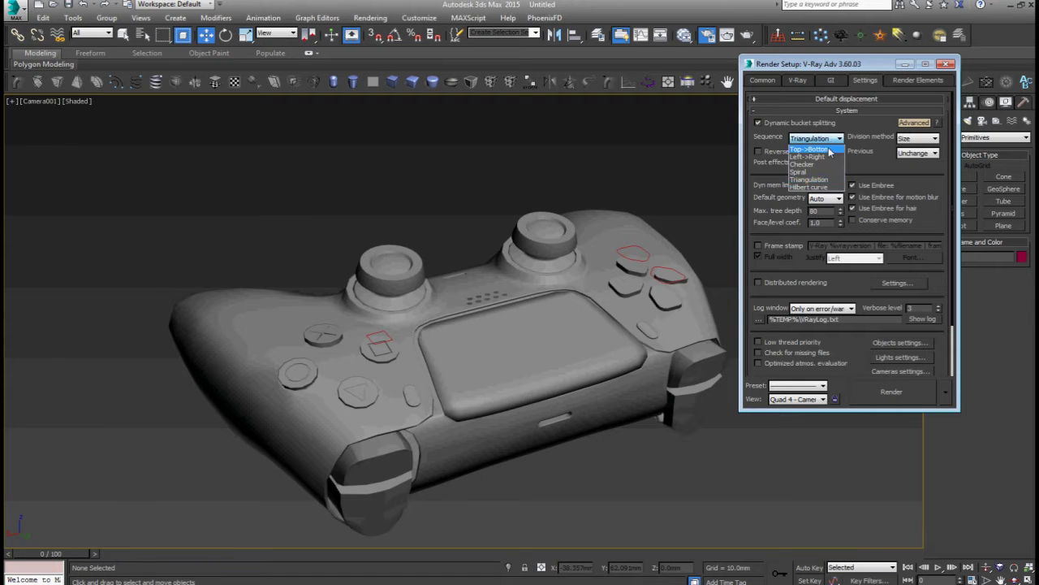
click(820, 149)
text(32)
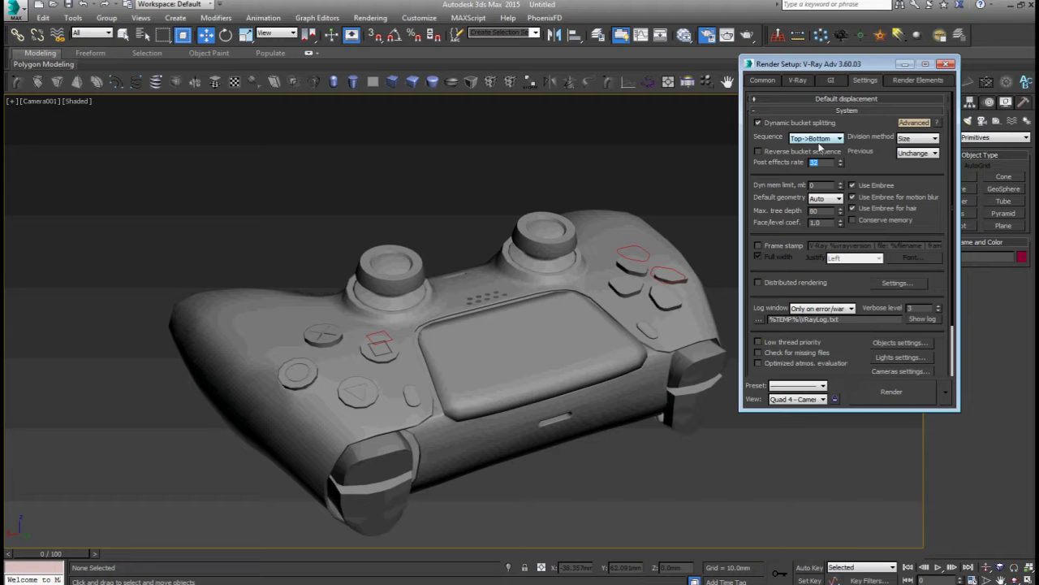
Step: Set the V-Ray bucket width to 32 so the buckets are 32×32
click(797, 82)
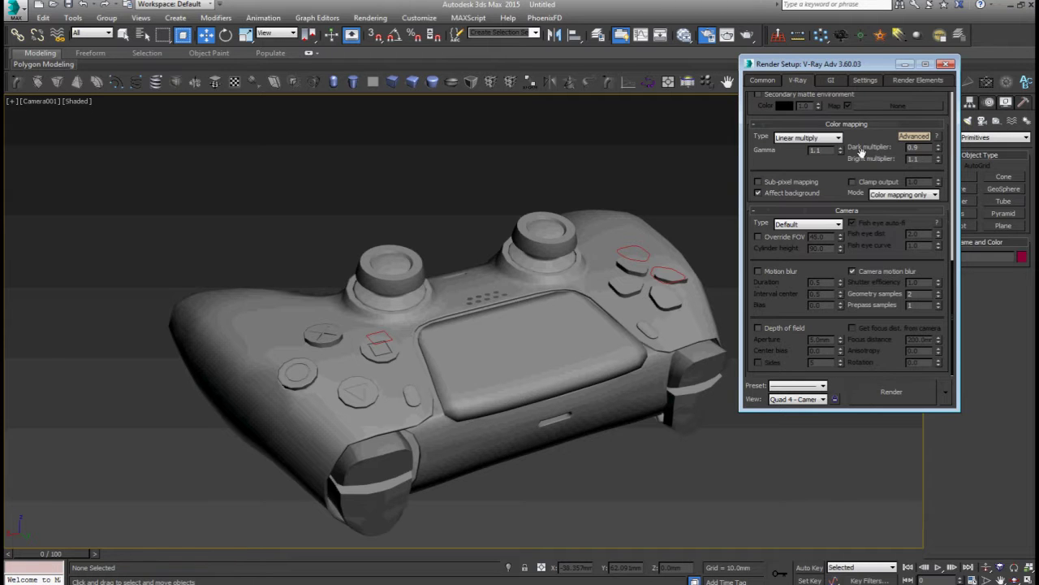
scroll(872, 298, up, 3)
scroll(872, 299, up, 3)
scroll(872, 299, up, 3)
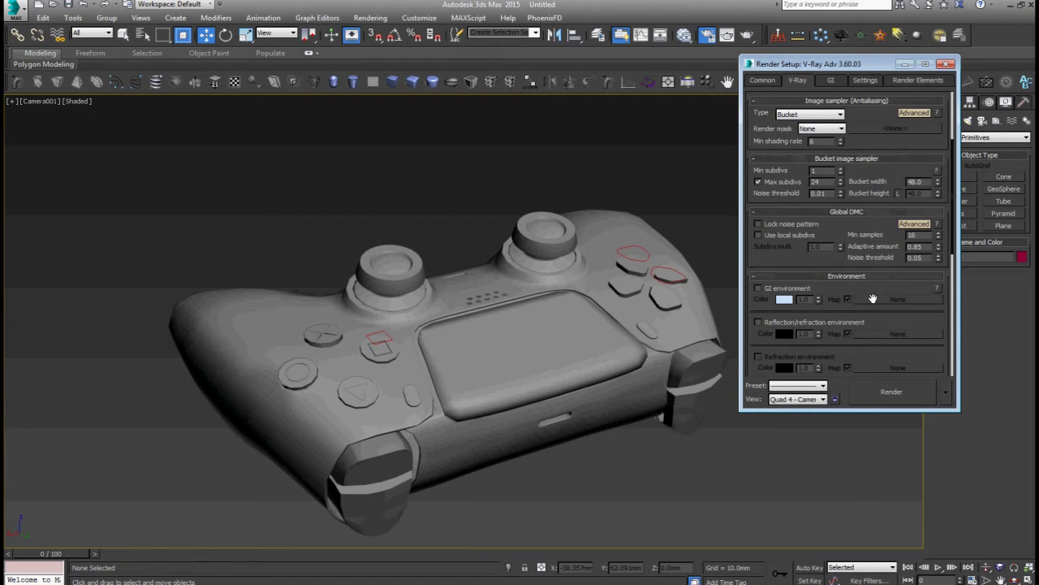
click(884, 213)
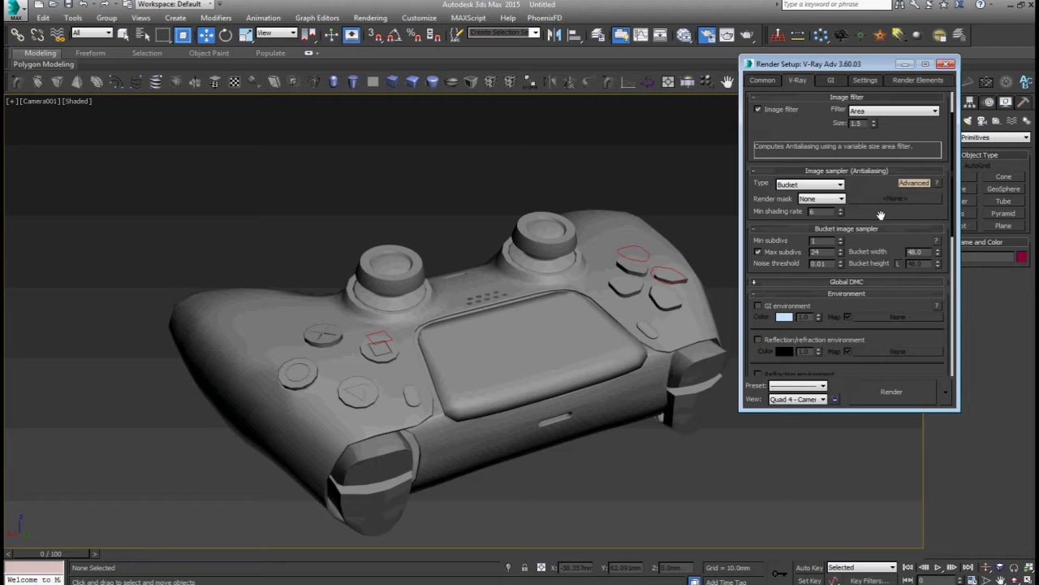
double_click(920, 252)
text(32)
key(Return)
Step: Set default geometry to Dynamic and edit the dynamic memory limit to 3000 MB
click(873, 82)
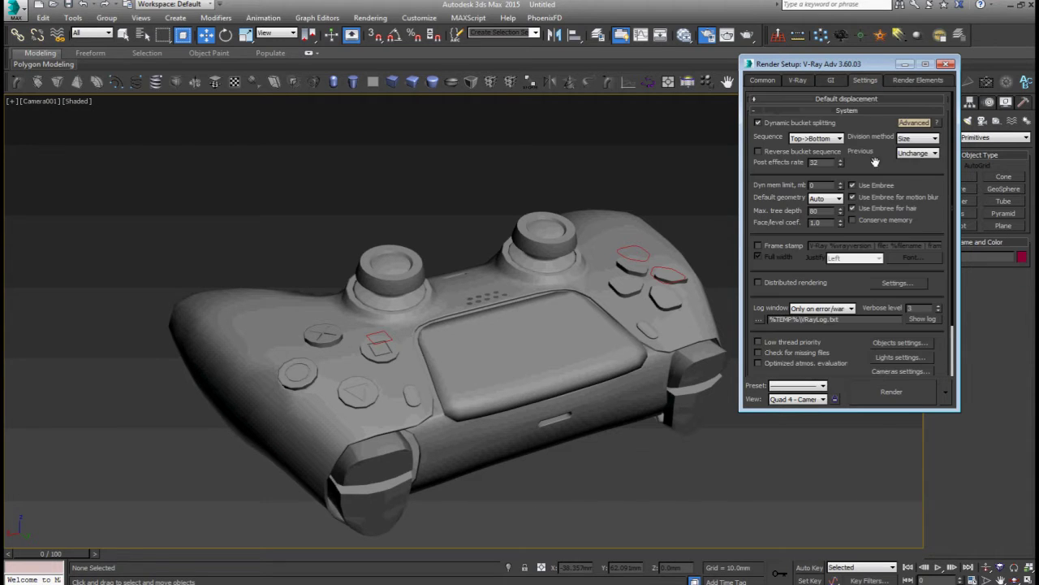
click(818, 199)
click(822, 216)
click(826, 185)
double_click(818, 185)
Step: Run a test render, then disable V-Ray's built-in frame buffer
click(891, 391)
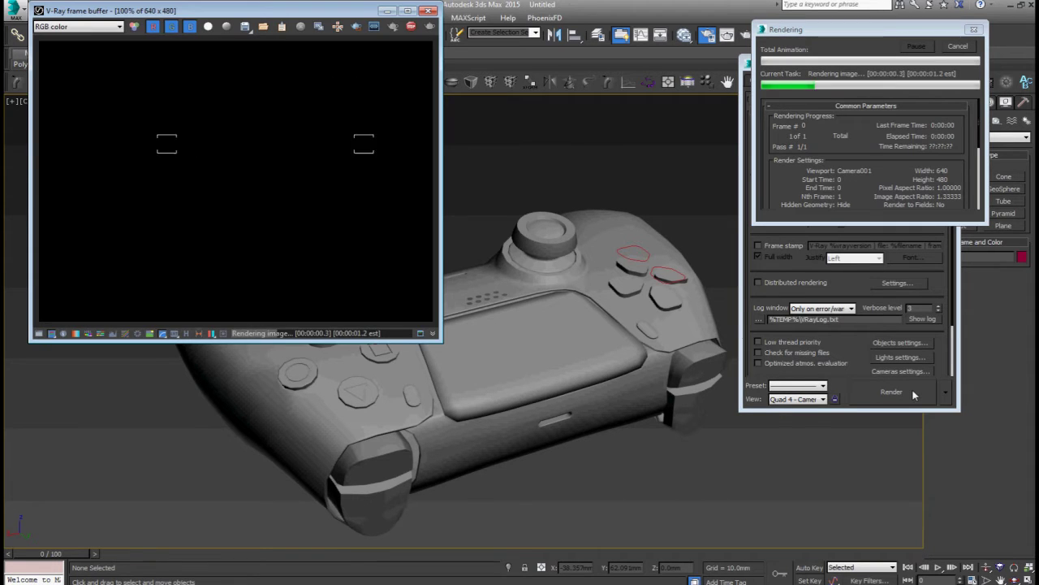
click(796, 81)
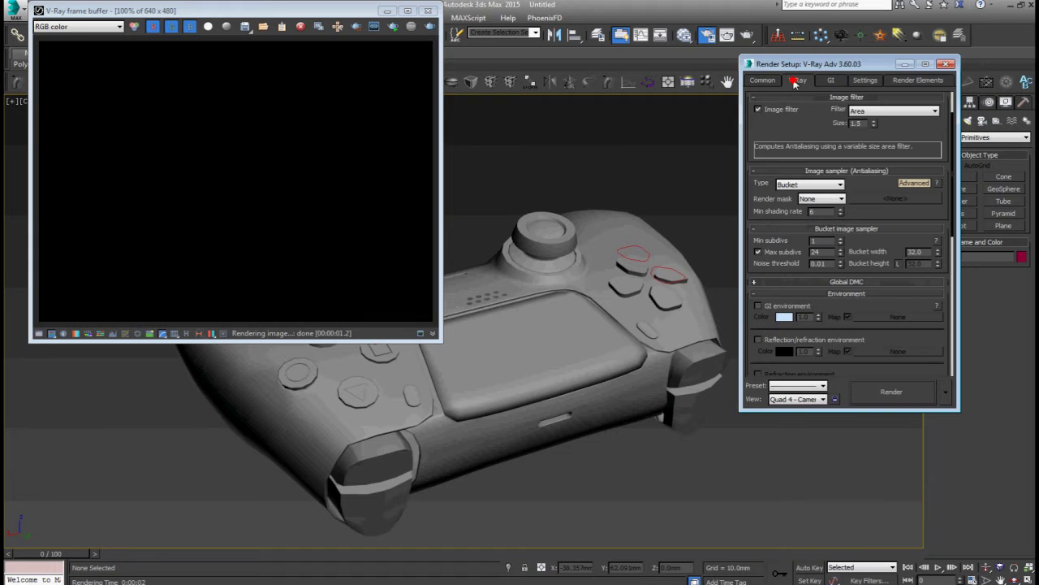
scroll(837, 119, up, 3)
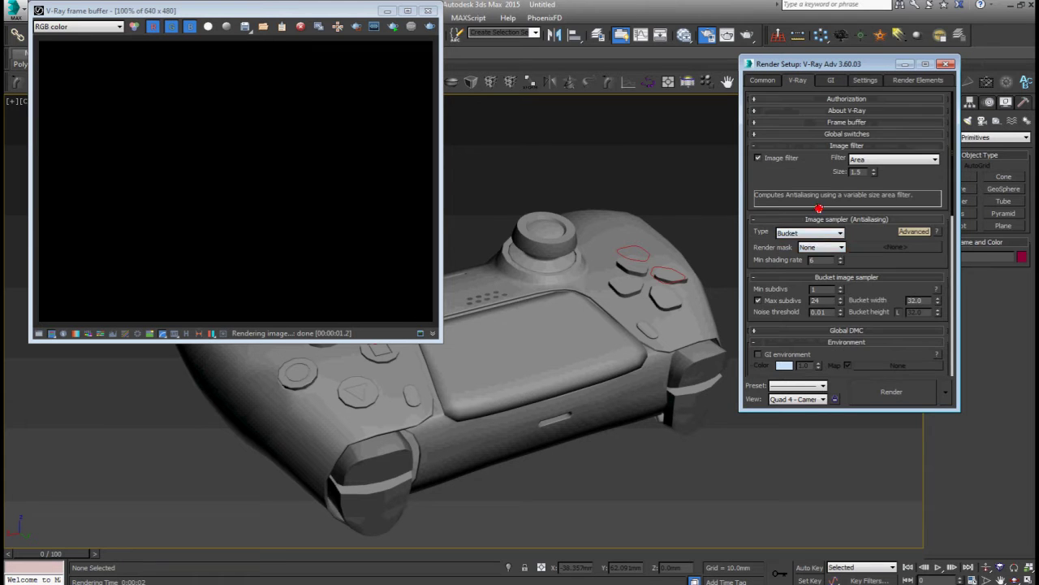
click(844, 122)
click(758, 134)
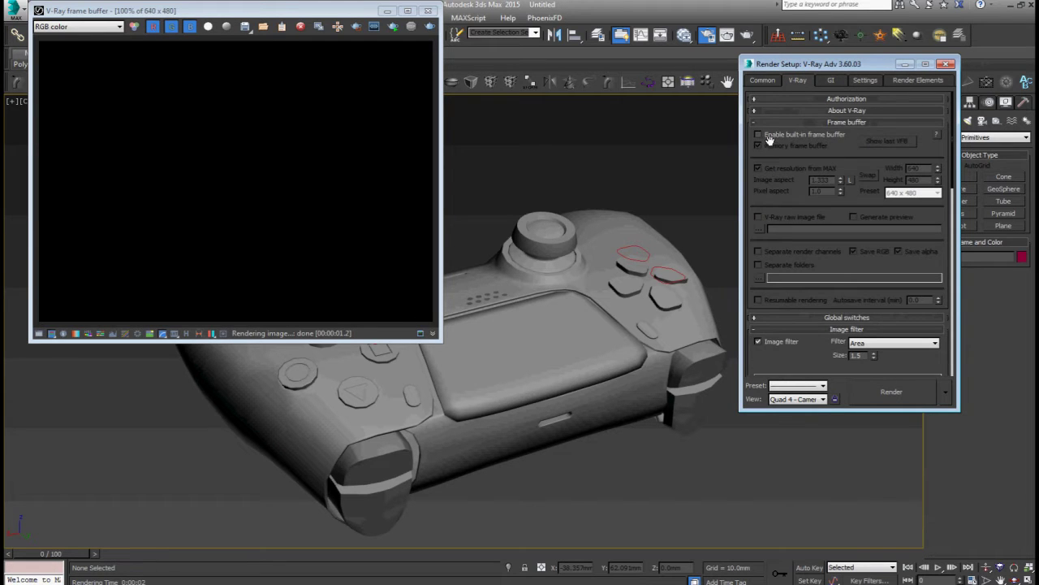
Step: Render the camera view again in the standard 3ds Max frame window, then close it
click(770, 81)
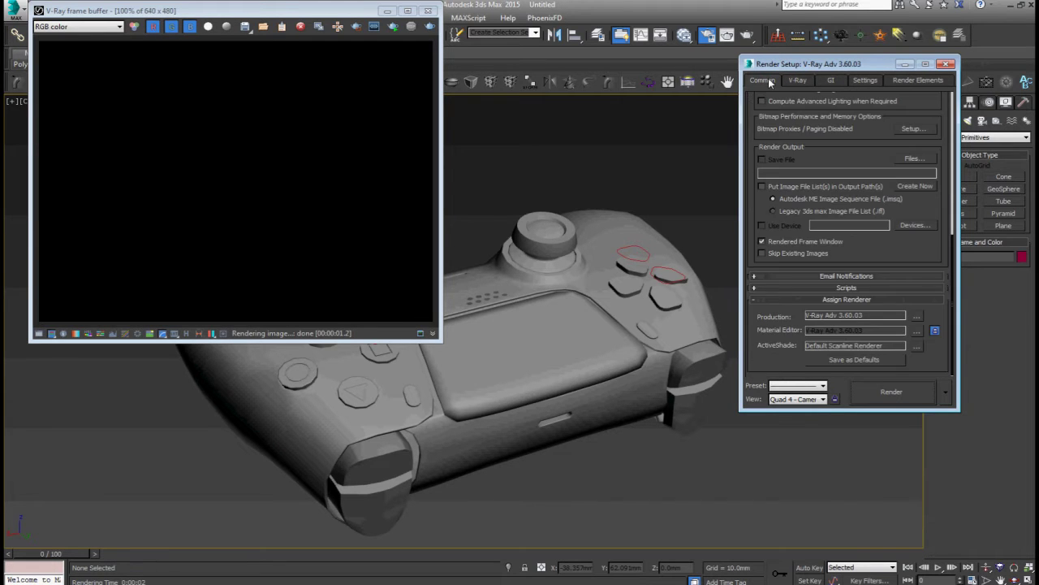
click(893, 392)
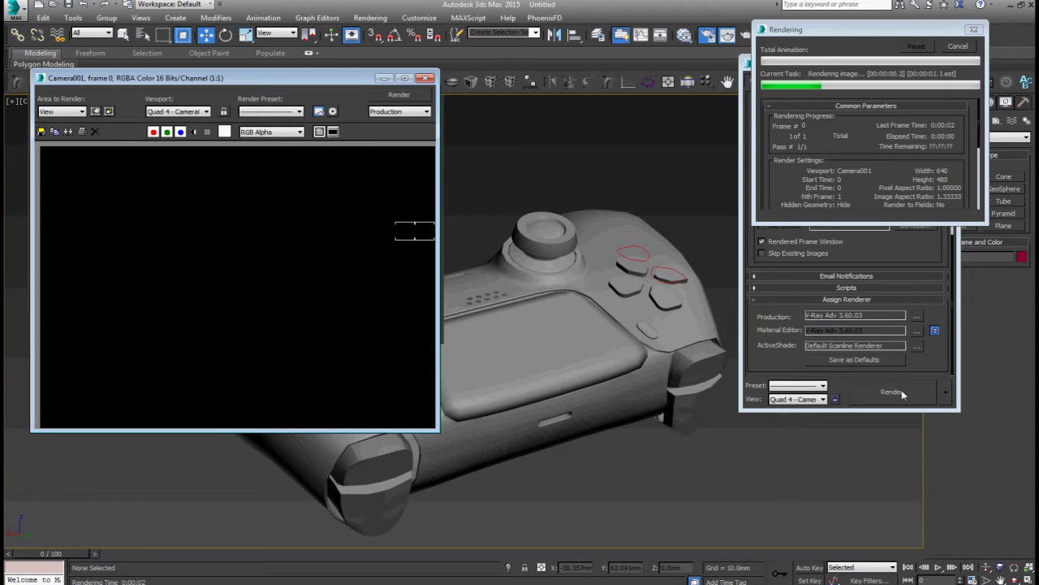
click(426, 78)
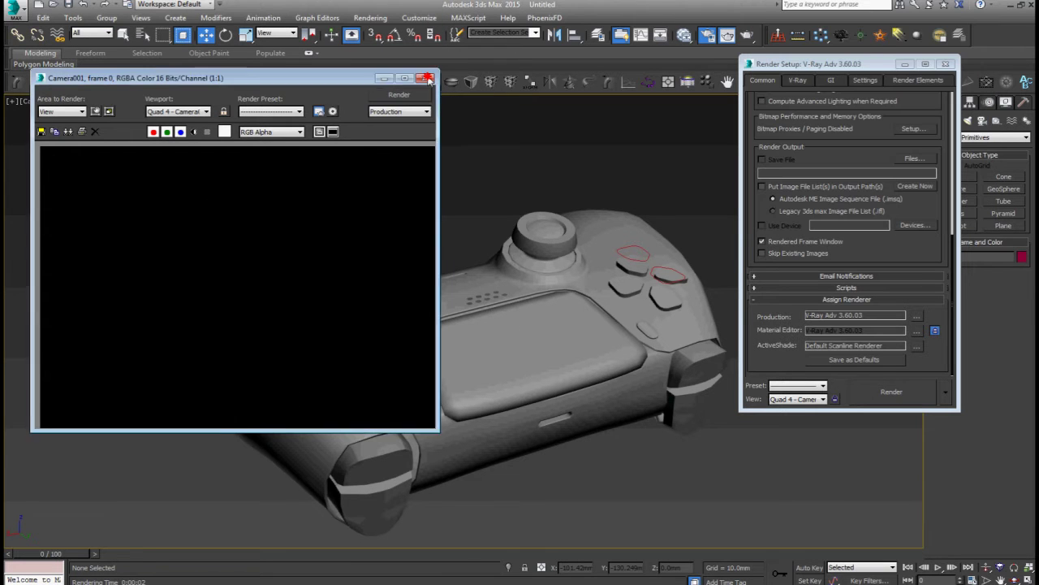
click(799, 80)
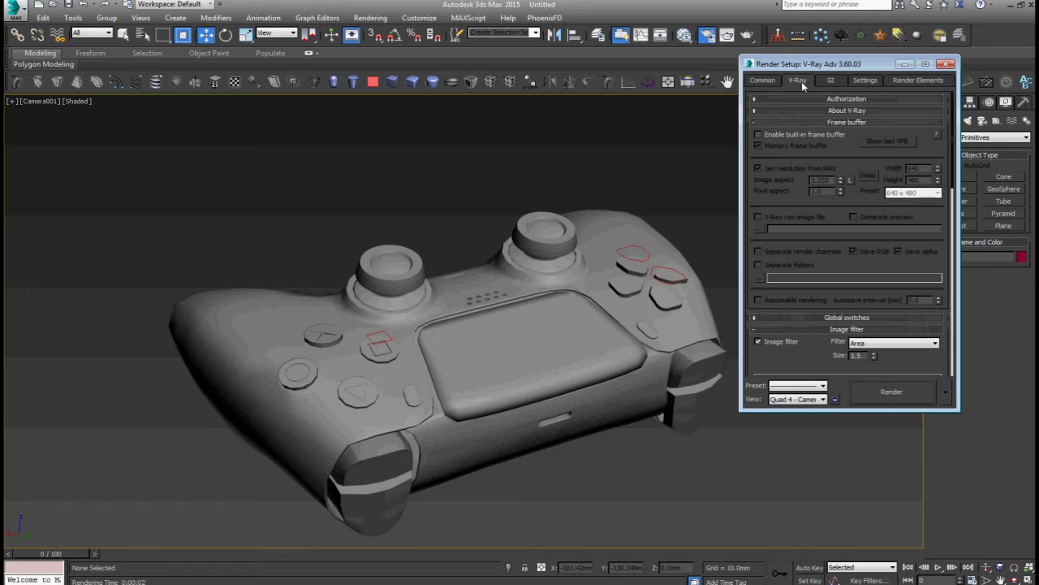
click(764, 80)
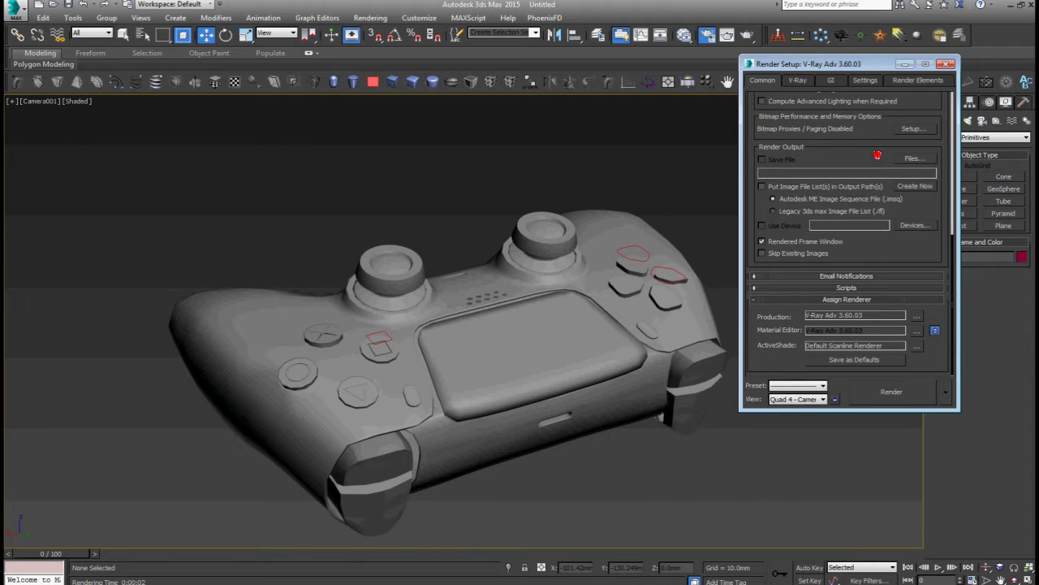
scroll(876, 211, up, 5)
scroll(881, 272, up, 5)
Step: Set the render output size to 800×600 and close Render Setup
click(913, 258)
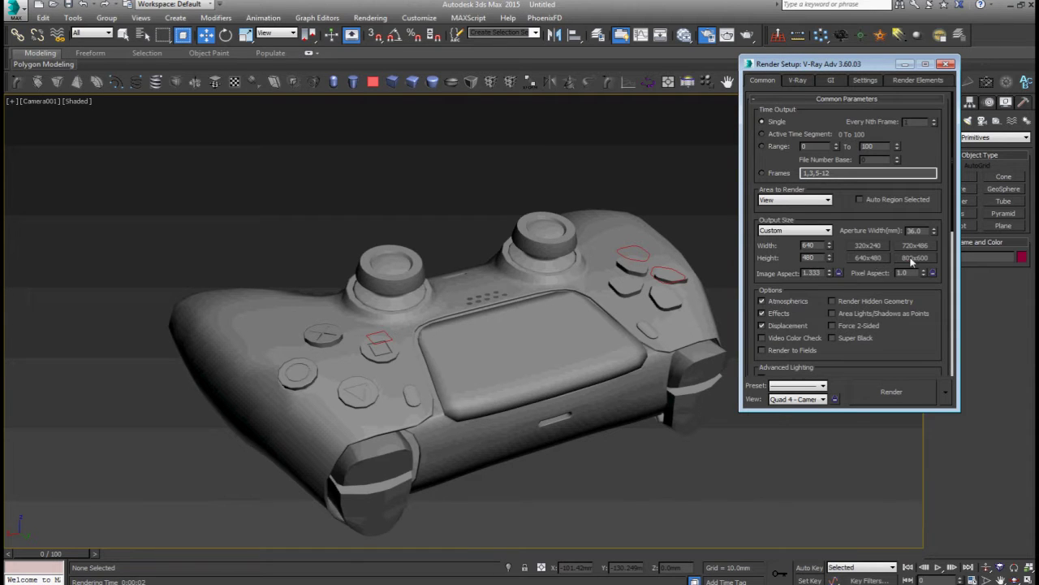
click(948, 63)
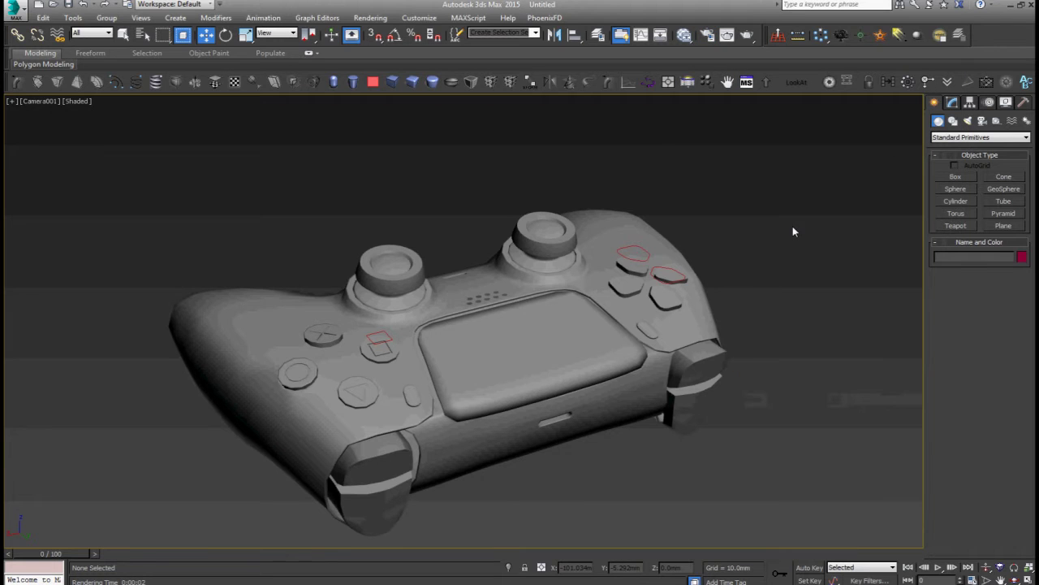
key(t)
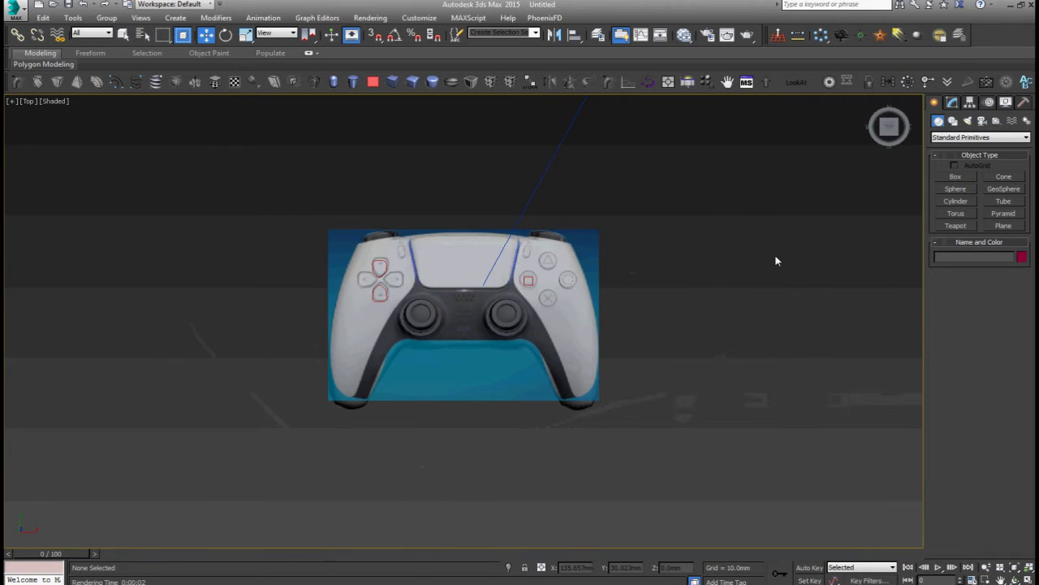
key(f)
middle_drag(665, 370, 572, 379)
Step: Select the stray object floating high above the scene and move it down to the controller
mouse_move(886, 404)
mouse_down()
mouse_move(4, 95)
mouse_move(385, 271)
mouse_move(658, 440)
mouse_up()
right_click(588, 419)
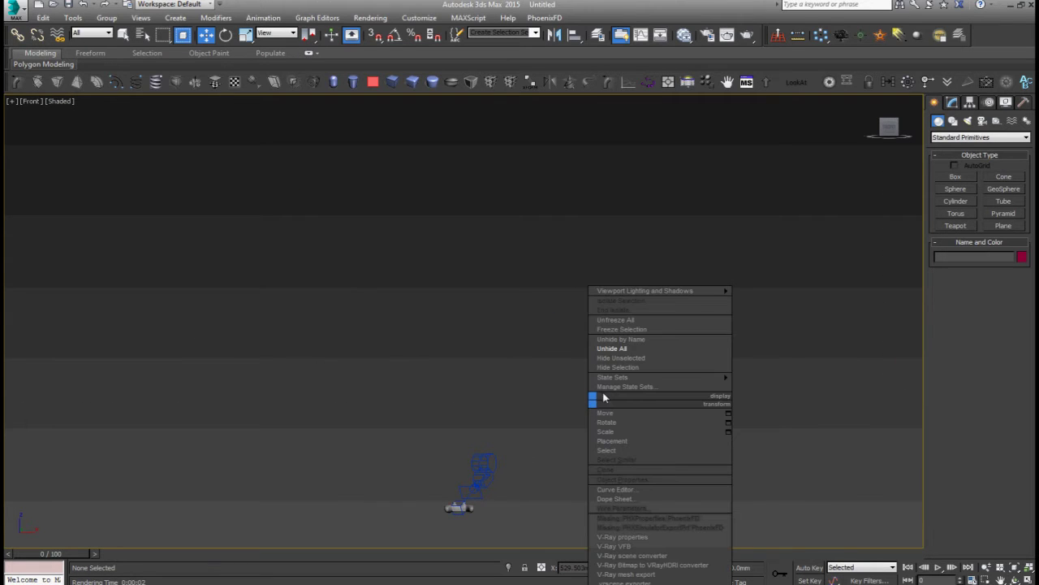
click(641, 321)
drag(861, 202, 447, 299)
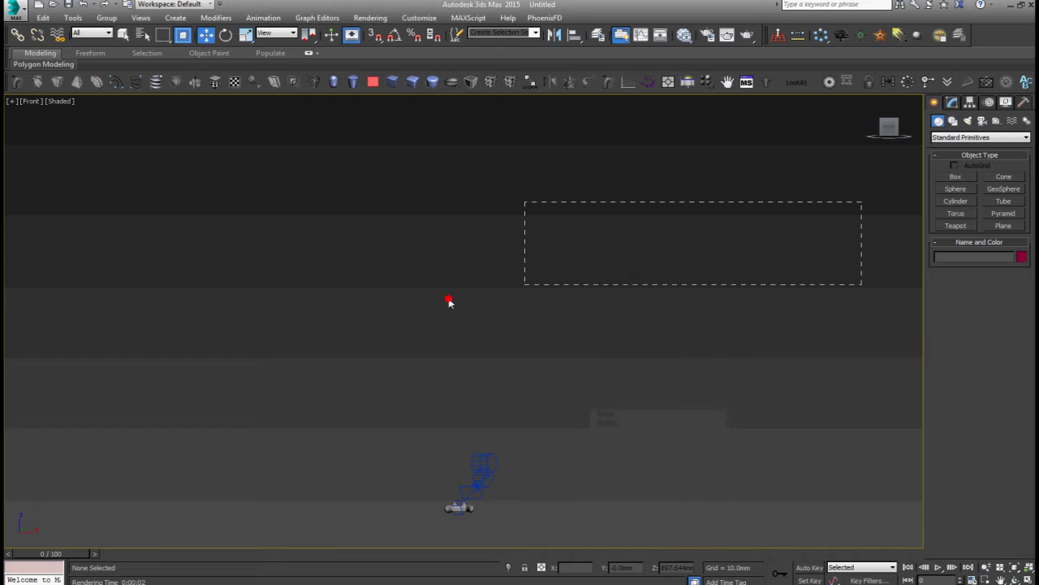
drag(89, 338, 758, 61)
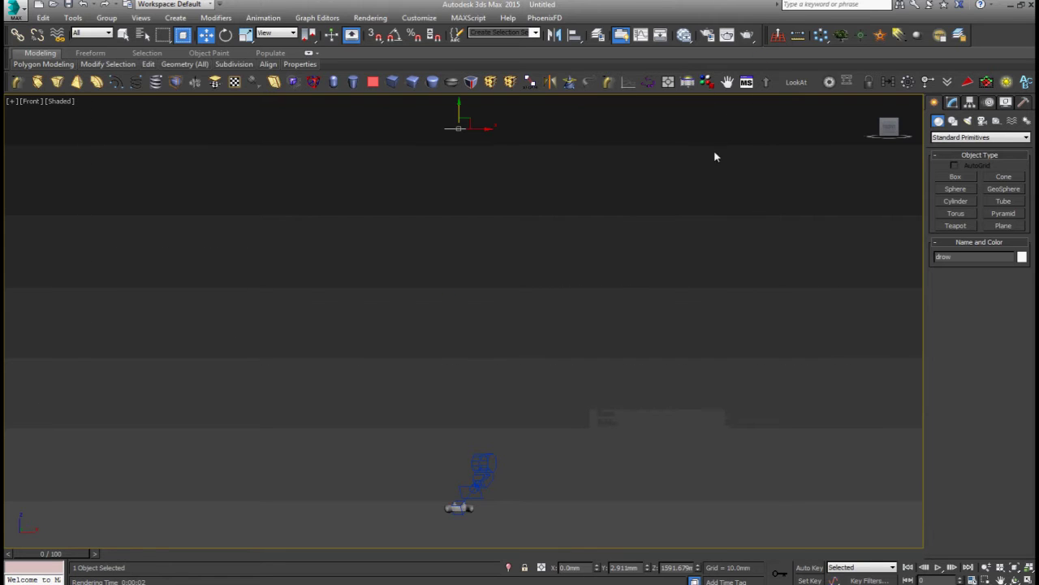
drag(458, 109, 460, 347)
click(567, 349)
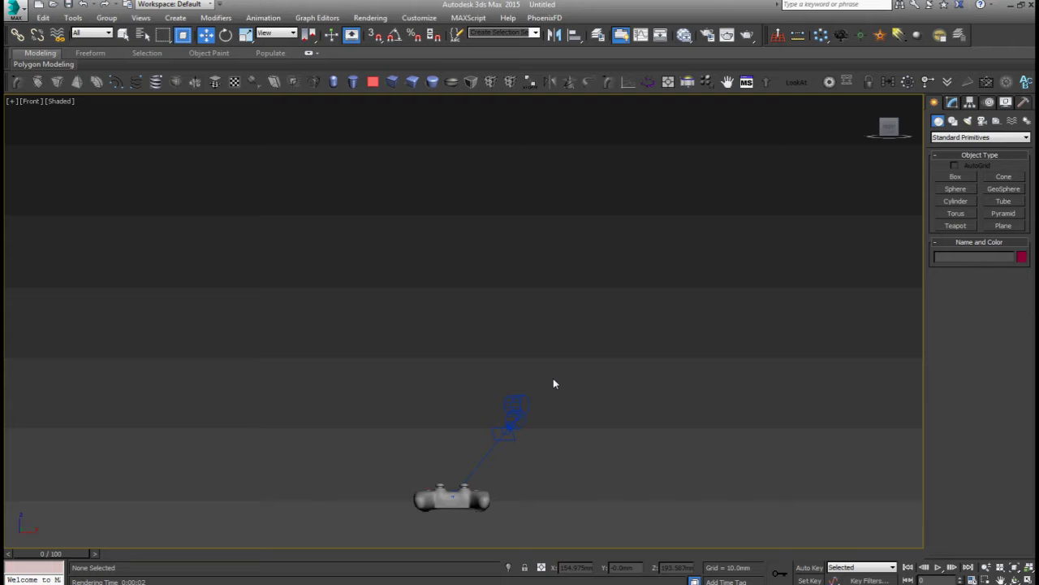
Step: Select all 20 controller parts from the front view and frame them
key(v)
click(575, 406)
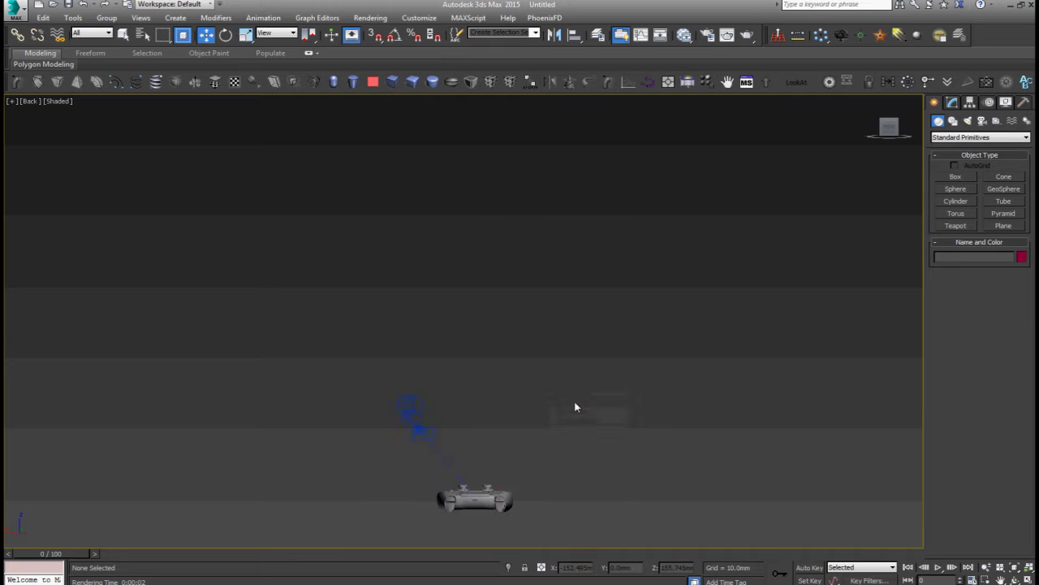
key(f)
scroll(548, 438, up, 2)
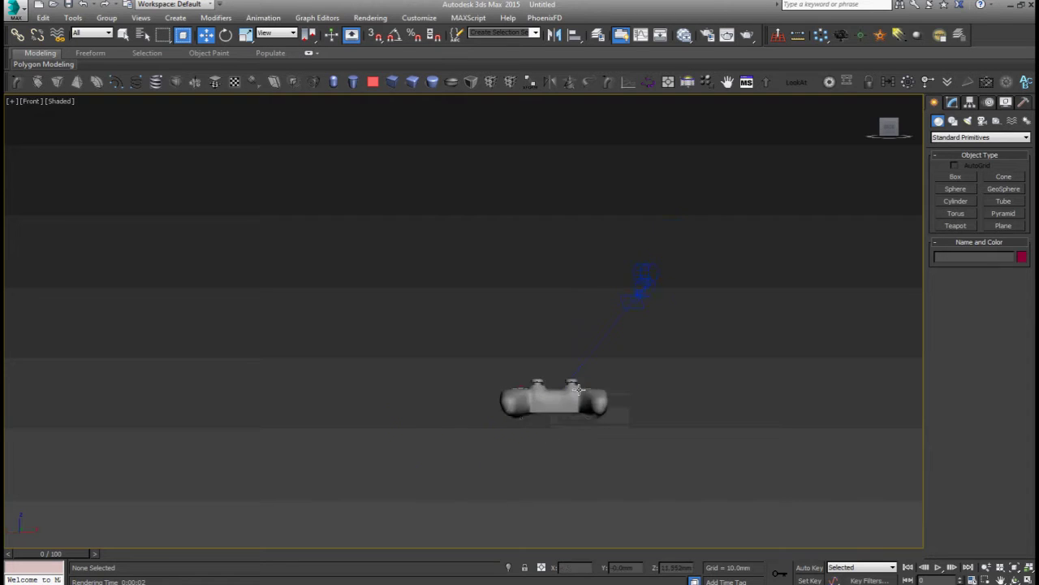
click(536, 402)
alt+middle_drag(569, 406, 689, 417)
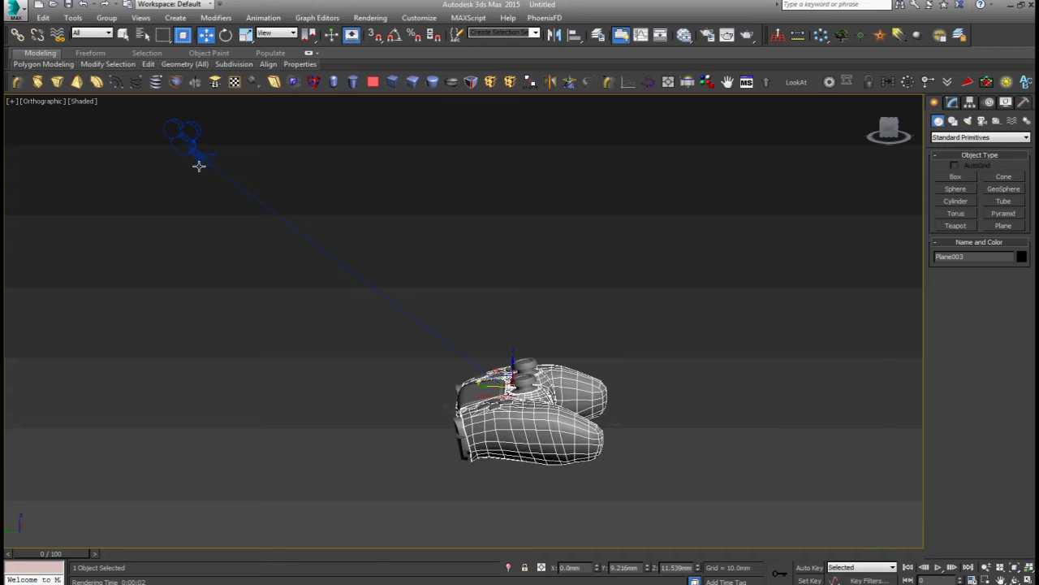
click(194, 151)
key(Delete)
key(ctrl+a)
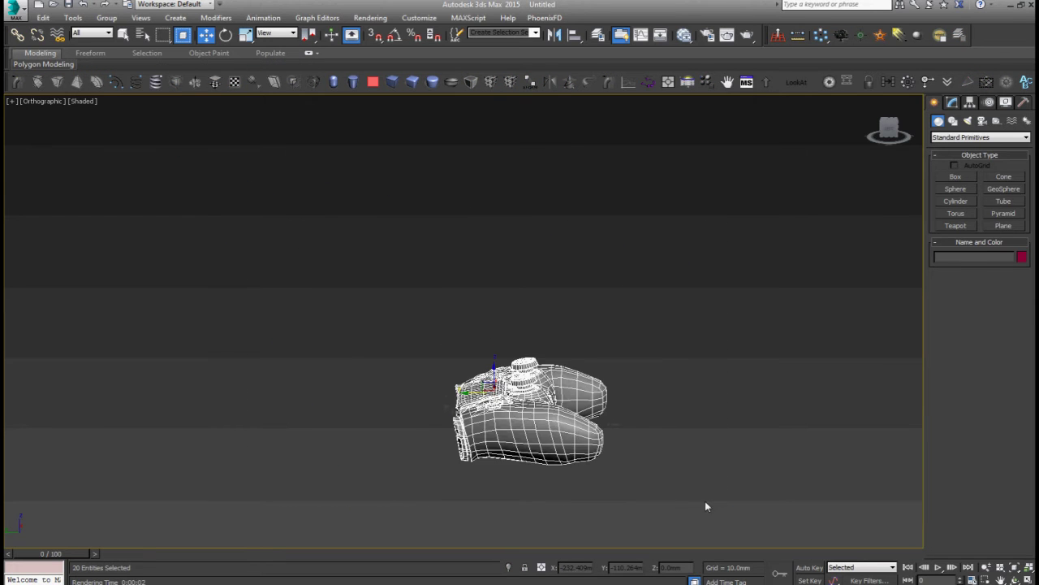
alt+middle_drag(705, 500, 620, 457)
scroll(616, 459, up, 3)
Step: Group the 20 selected controller parts under the name 'PS'
click(106, 18)
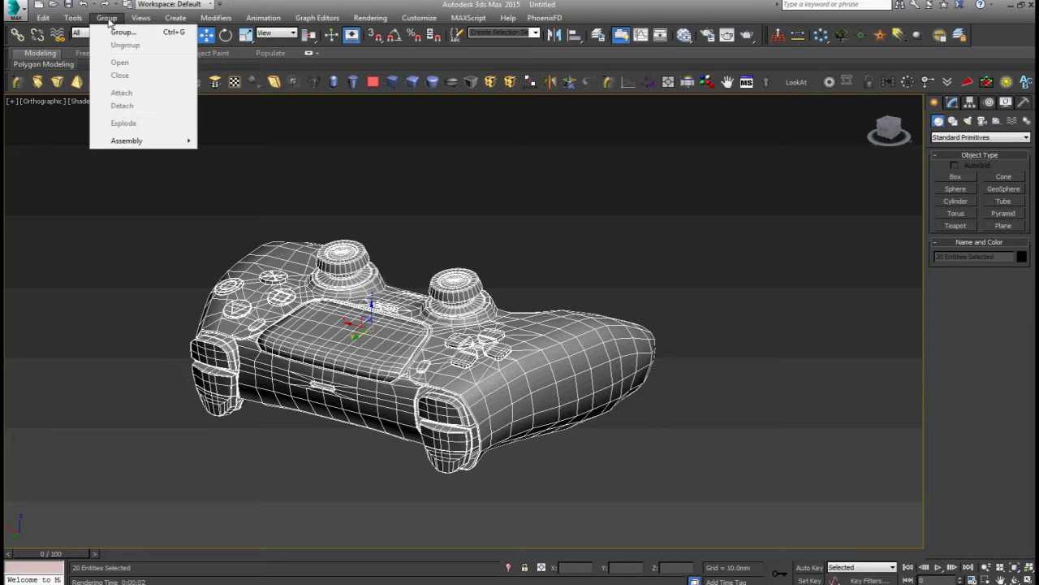
click(116, 32)
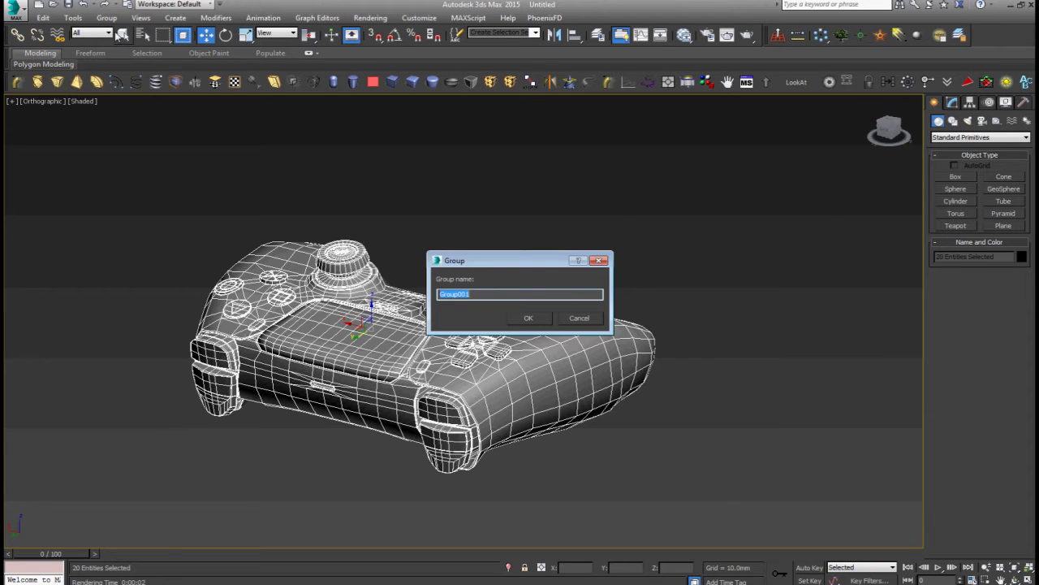
text(PS)
key(Return)
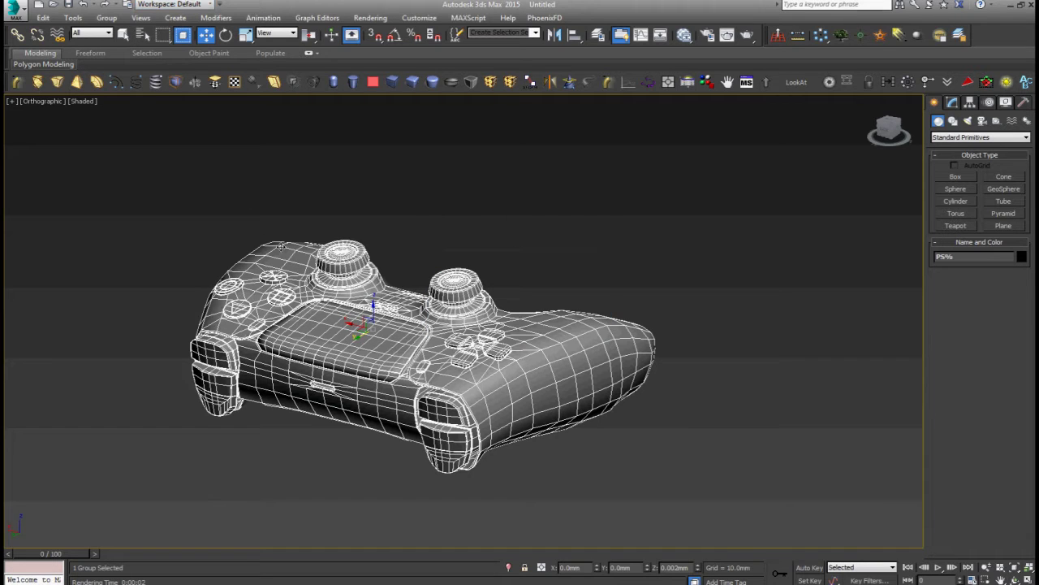
Step: Mirror the controller group along the Z axis with No Clone
key(t)
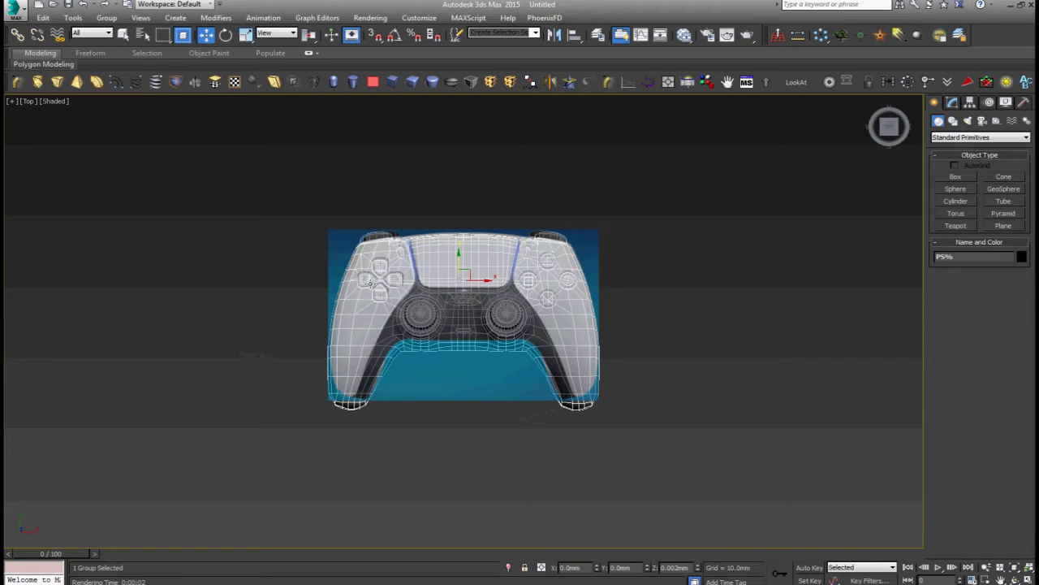
key(f)
key(z)
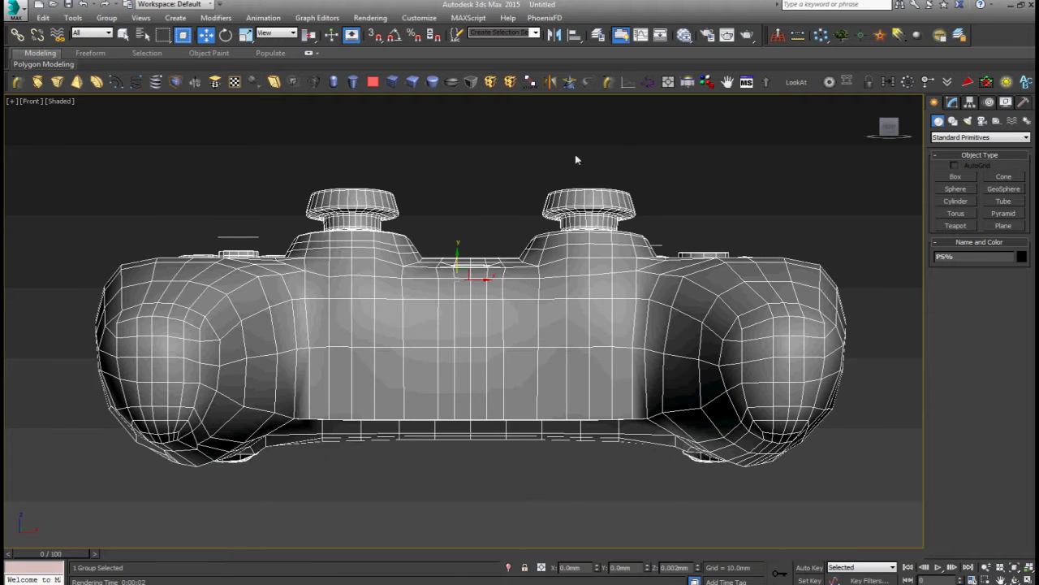
click(555, 35)
click(503, 242)
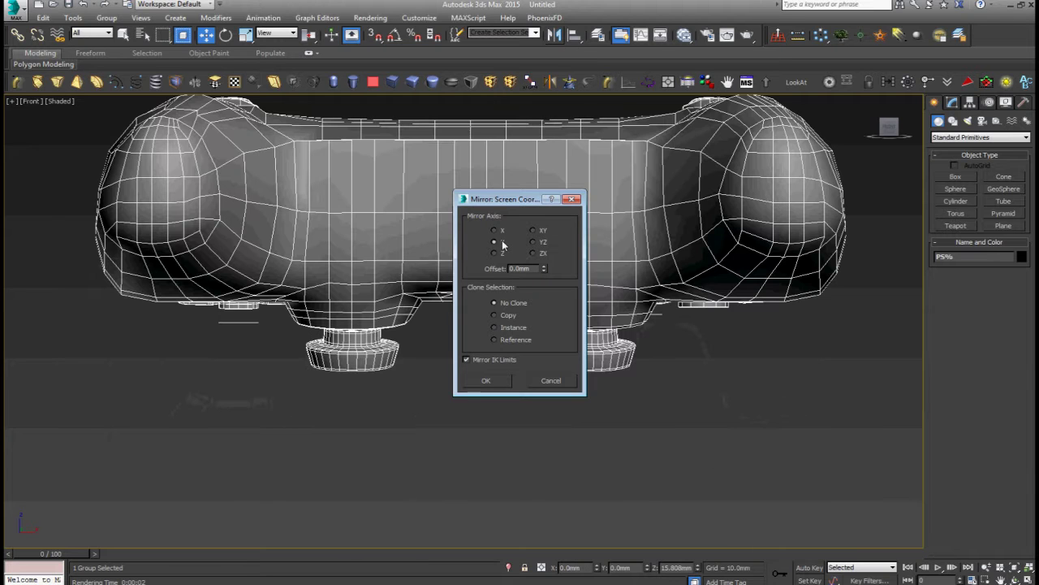
click(495, 315)
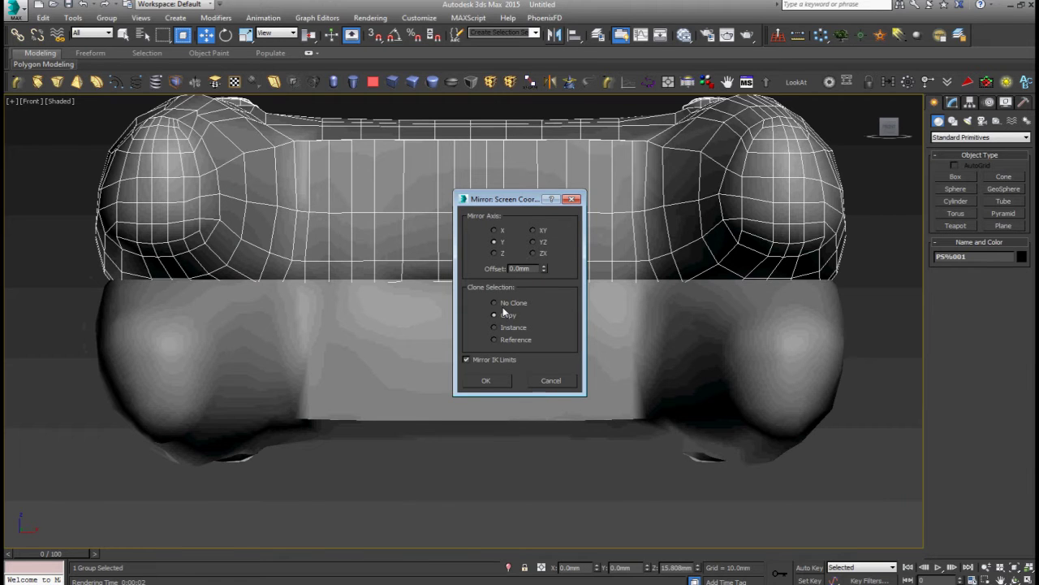
click(497, 303)
click(503, 256)
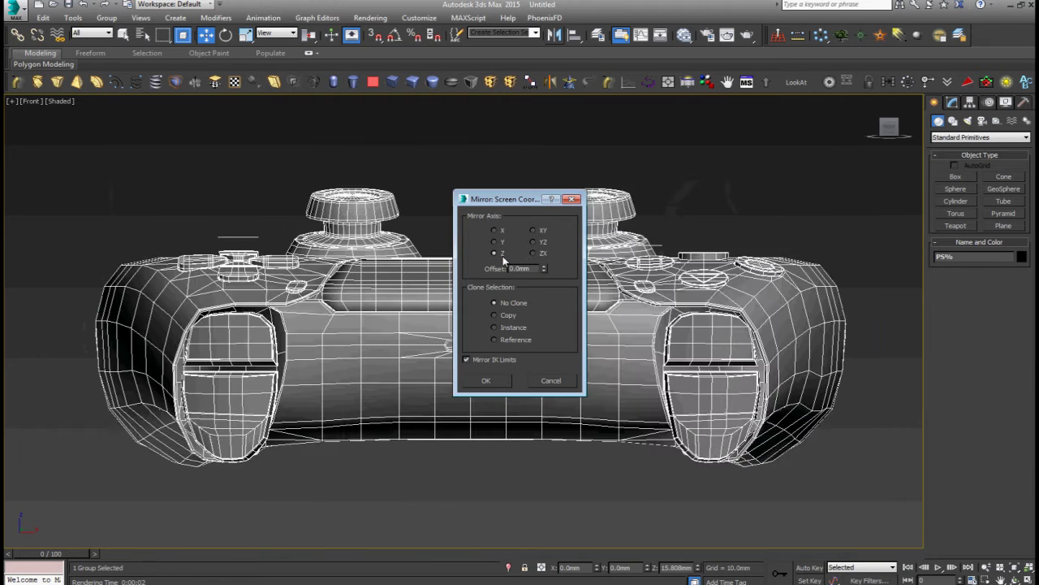
click(497, 382)
Step: Centre the group's pivot and reset its Y position to 0
click(1008, 84)
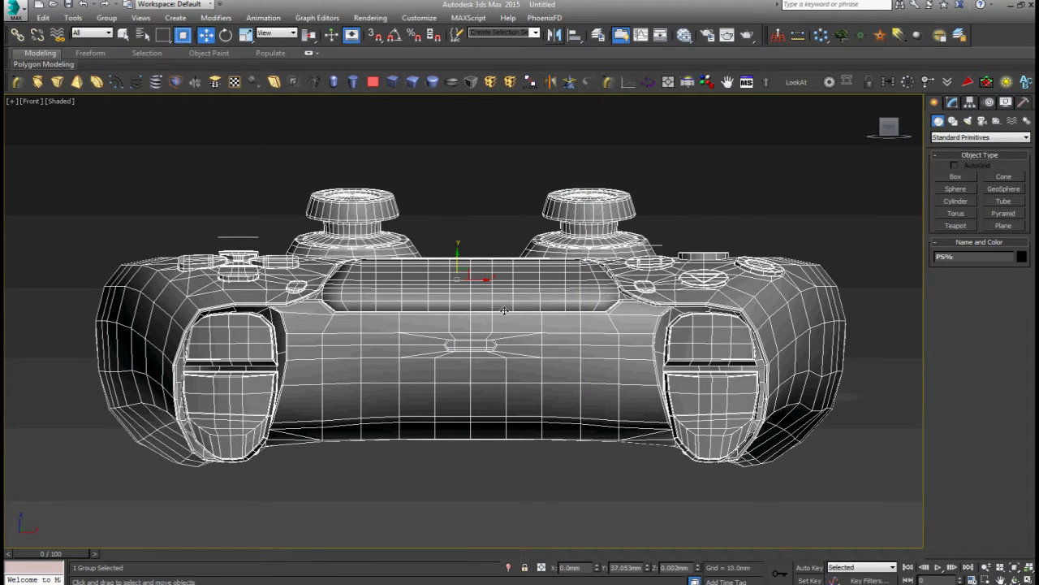
middle_drag(504, 311, 515, 319)
right_click(514, 319)
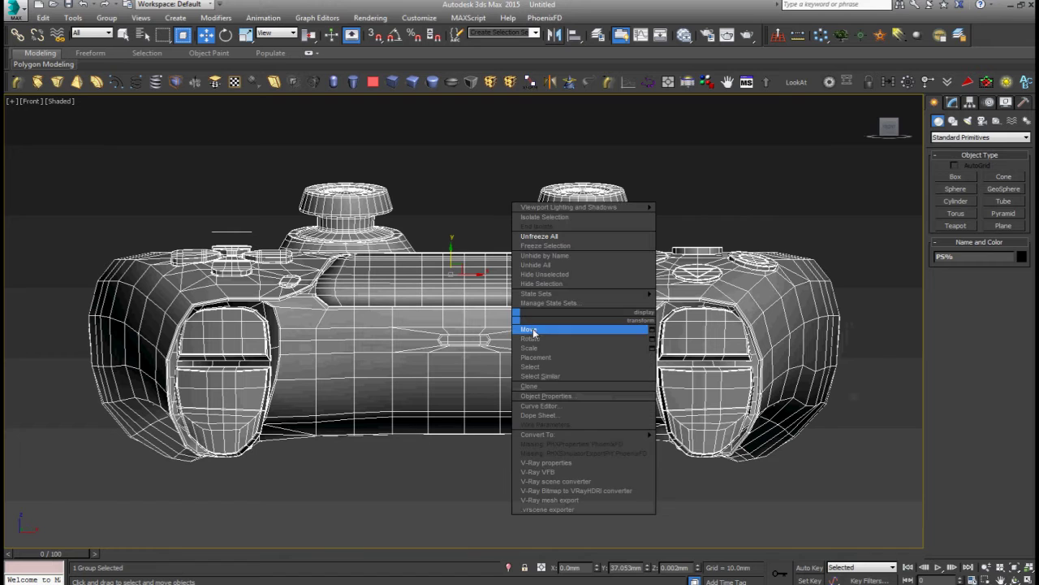
right_click(647, 567)
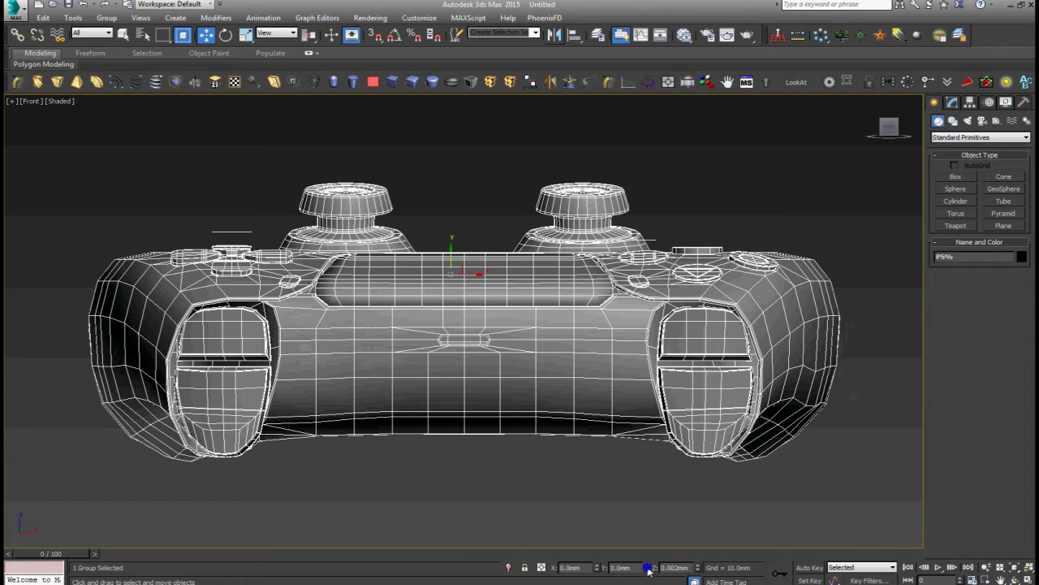
click(539, 471)
key(g)
click(519, 355)
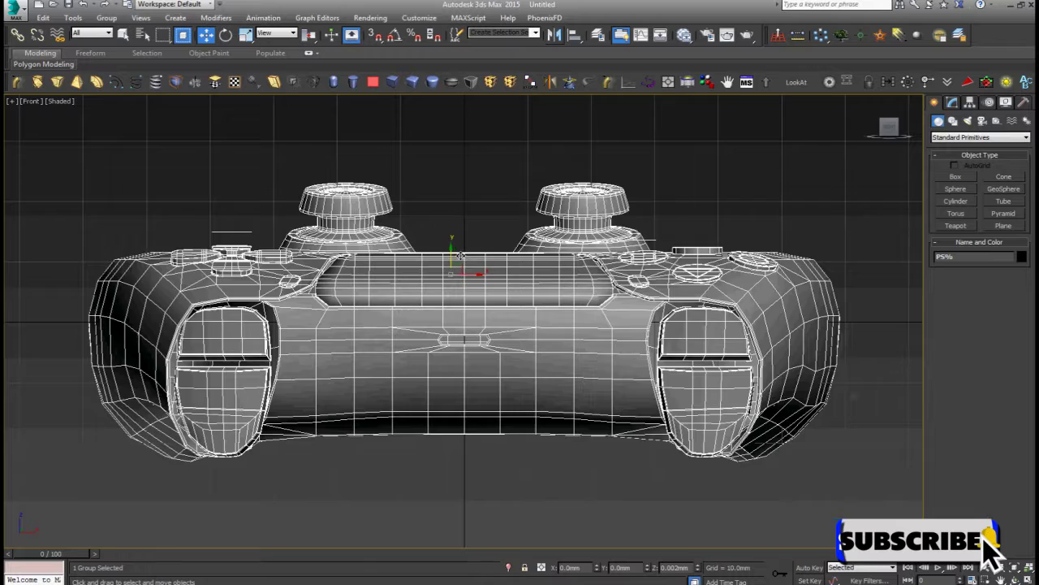
scroll(461, 257, up, 5)
key(z)
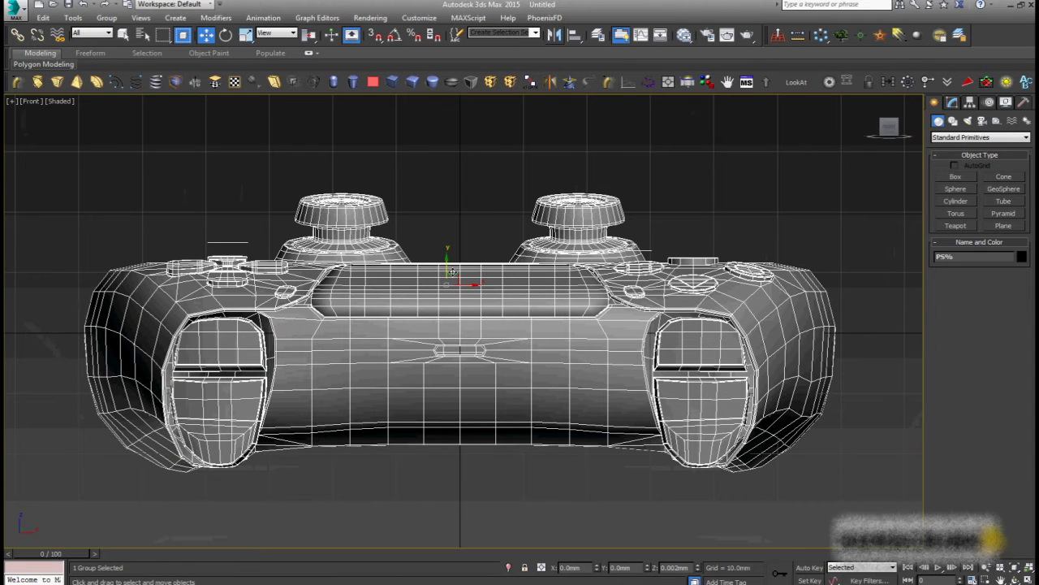
scroll(451, 271, down, 5)
click(487, 357)
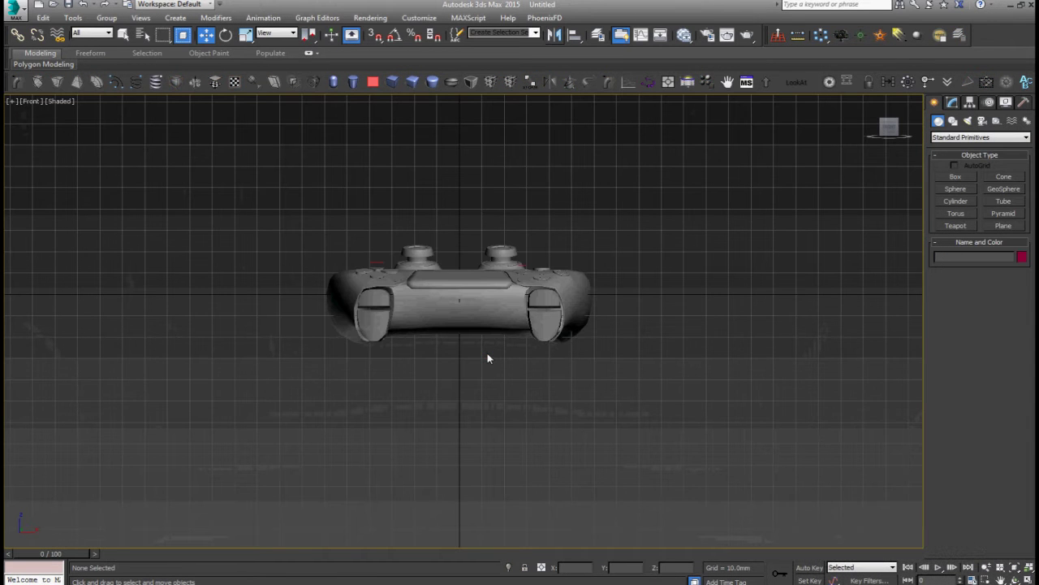
Step: Look at the controller through Camera001
key(p)
click(487, 349)
alt+middle_drag(487, 349, 518, 331)
scroll(472, 282, up, 5)
scroll(473, 282, down, 2)
scroll(509, 320, down, 3)
scroll(542, 329, down, 2)
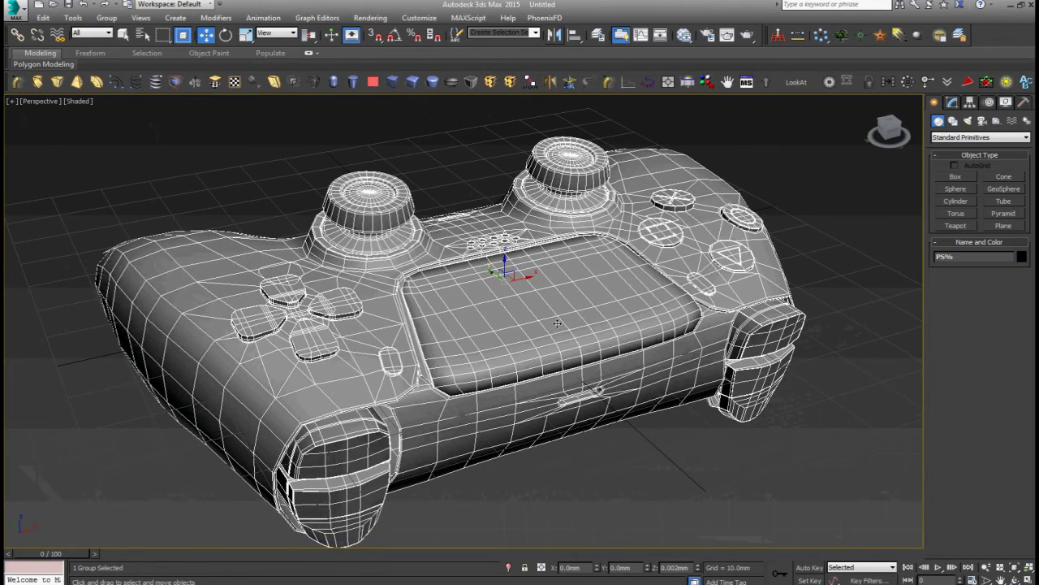
click(567, 422)
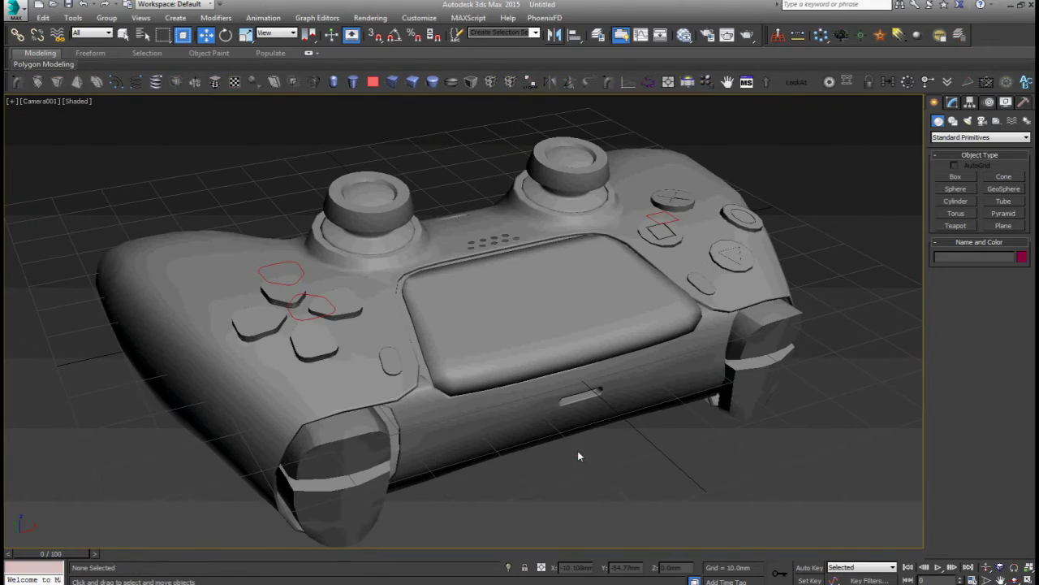
key(c)
middle_drag(579, 456, 567, 436)
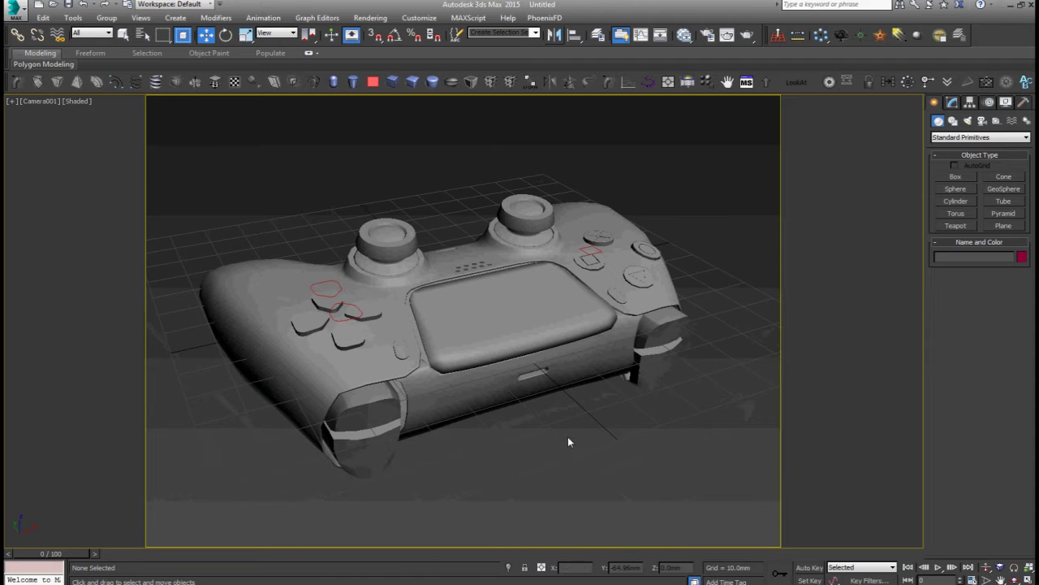
Step: Create a VRay plane light and place it at X 0, Y 0, Z 128.957mm
click(967, 121)
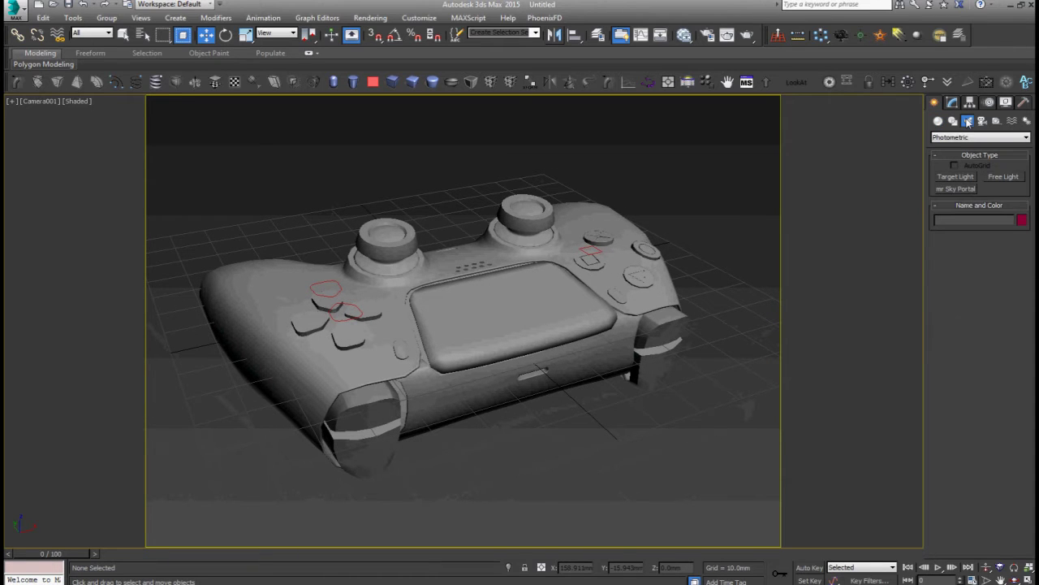
click(979, 138)
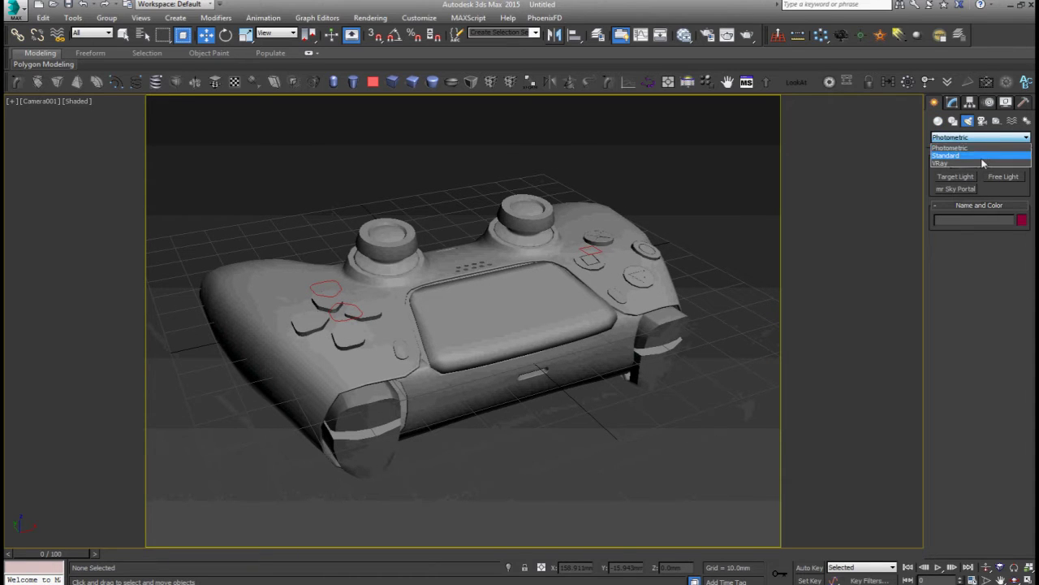
click(982, 165)
click(963, 180)
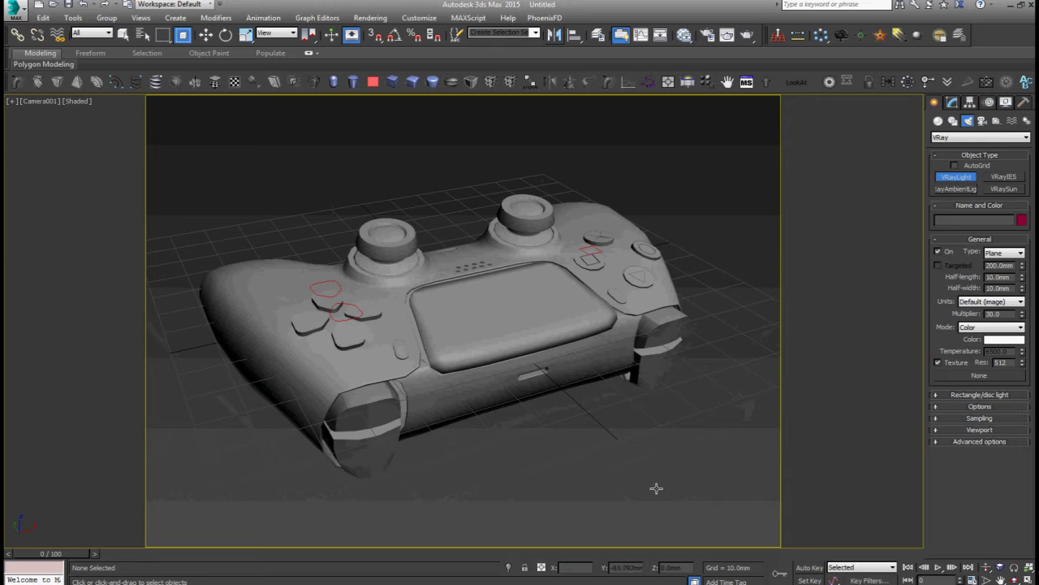
mouse_move(475, 523)
mouse_down()
mouse_move(736, 392)
mouse_move(738, 365)
mouse_up()
right_click(738, 366)
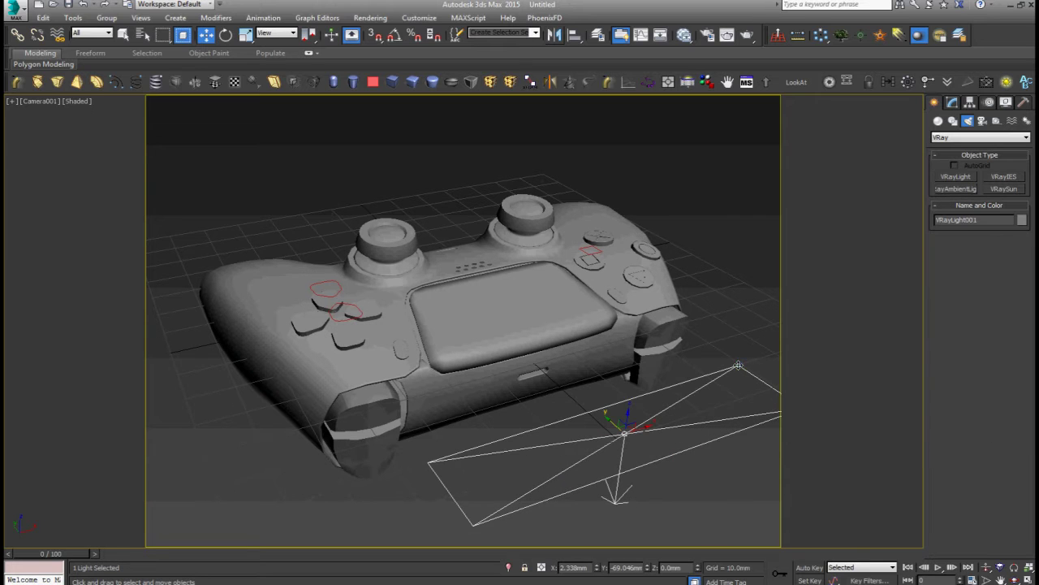
drag(628, 419, 676, 148)
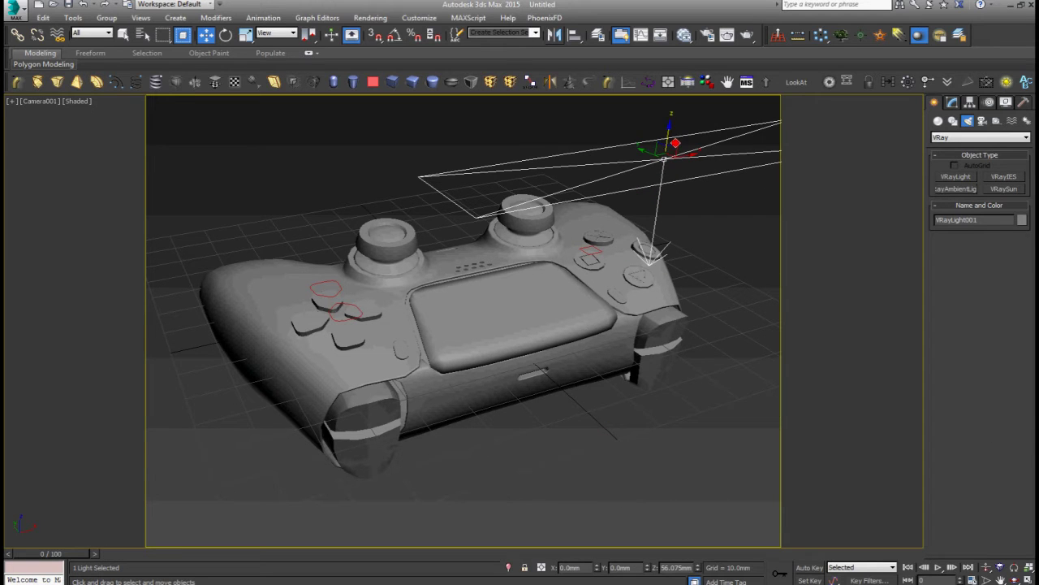
right_click(599, 569)
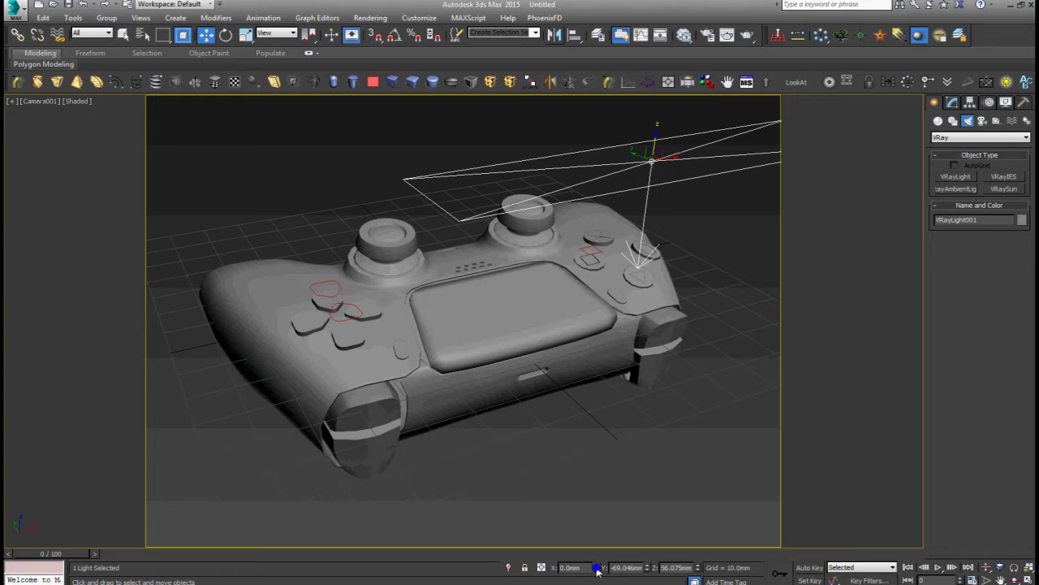
right_click(647, 569)
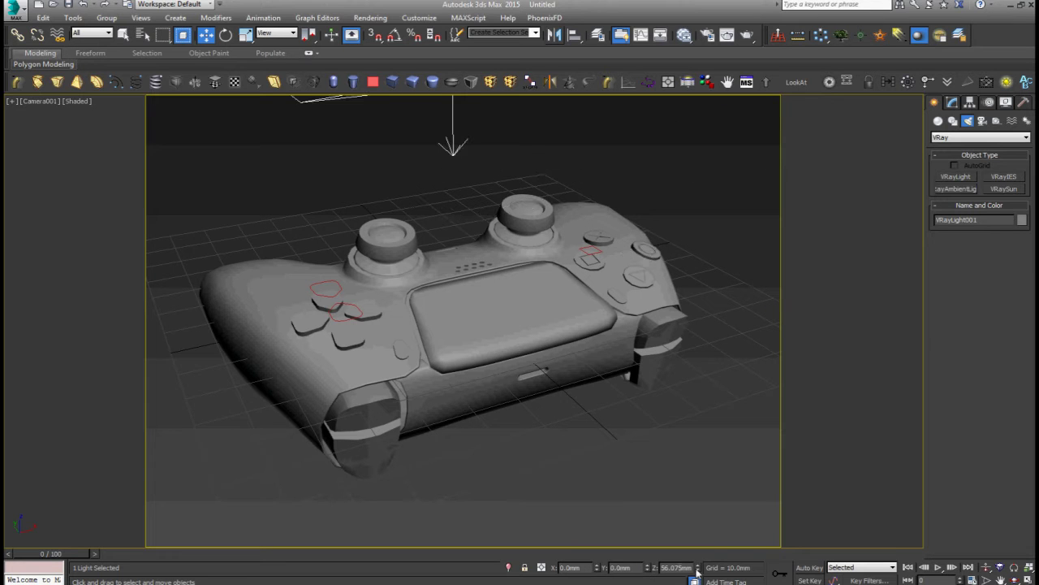
drag(696, 568, 700, 401)
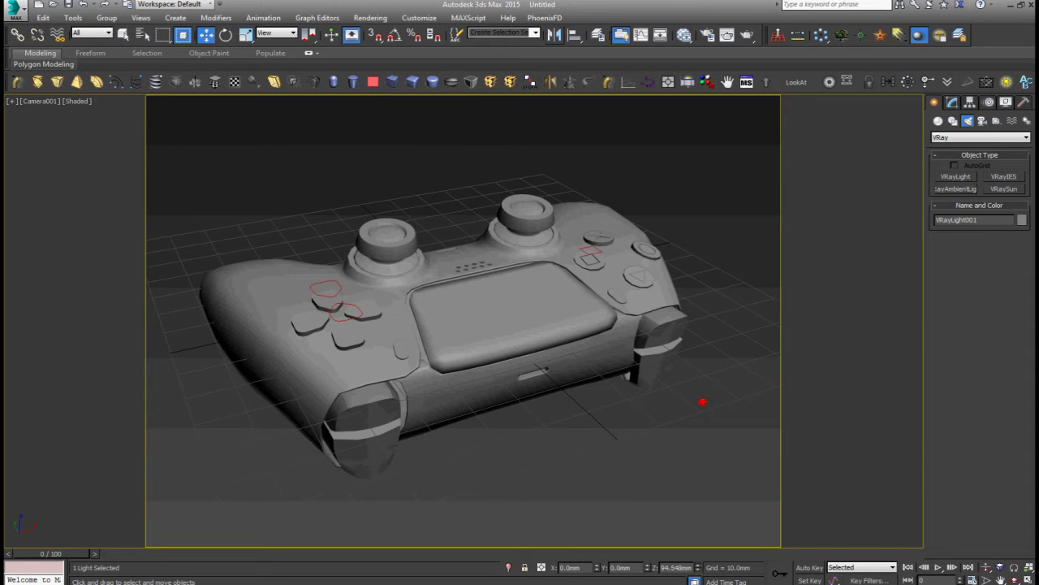
Step: Give the light a Multiplier of 10 and make it Double-sided
click(970, 102)
double_click(993, 318)
text(10)
key(Return)
click(983, 400)
click(983, 399)
click(987, 411)
click(948, 448)
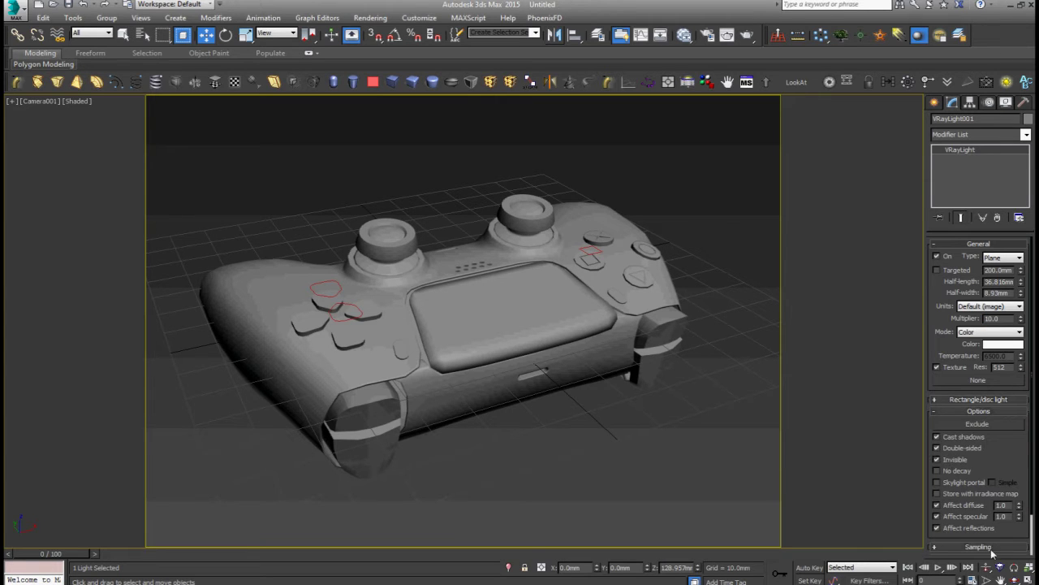
click(682, 453)
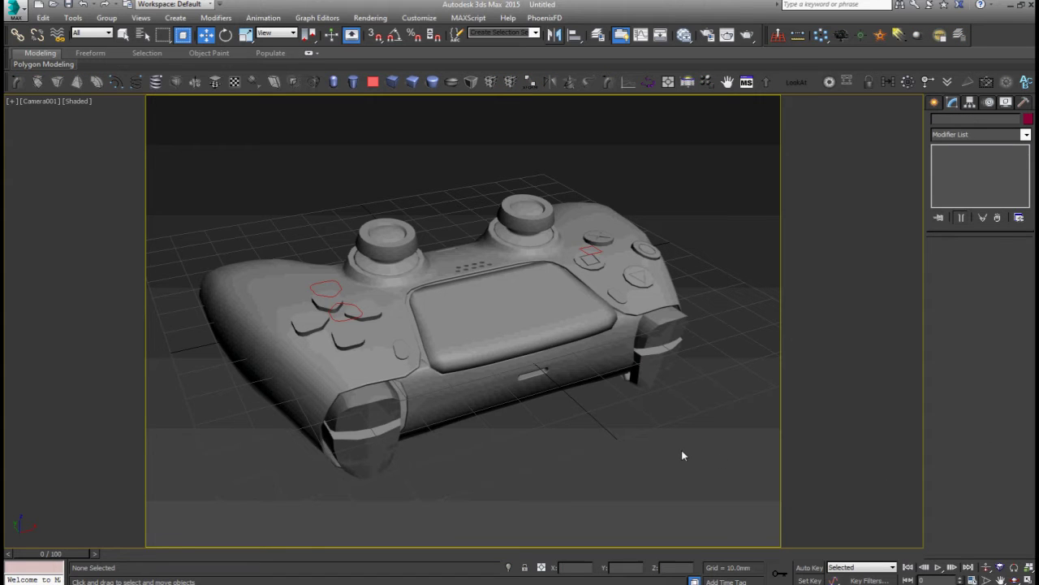
key(shift+q)
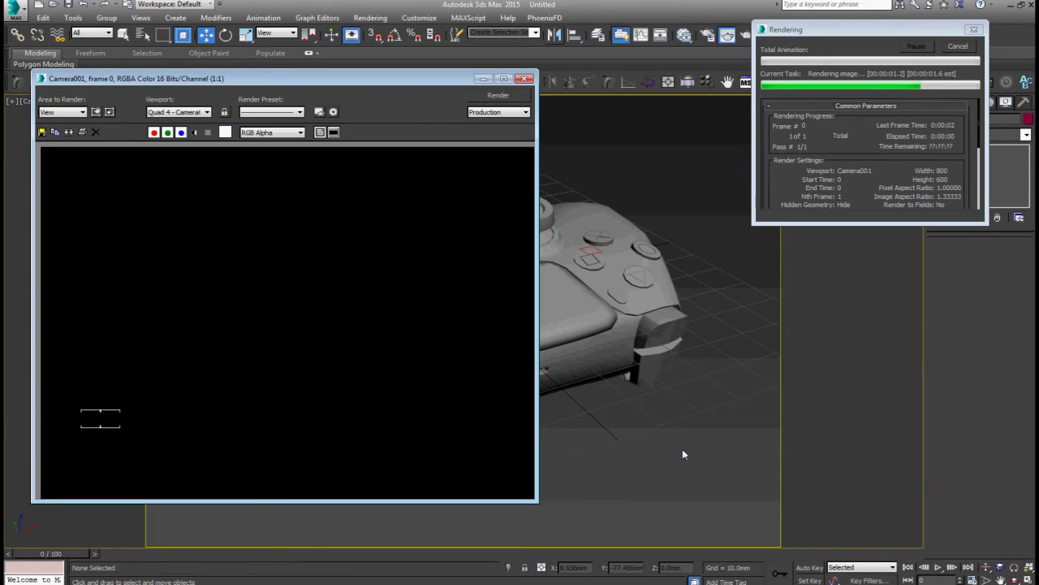
click(524, 78)
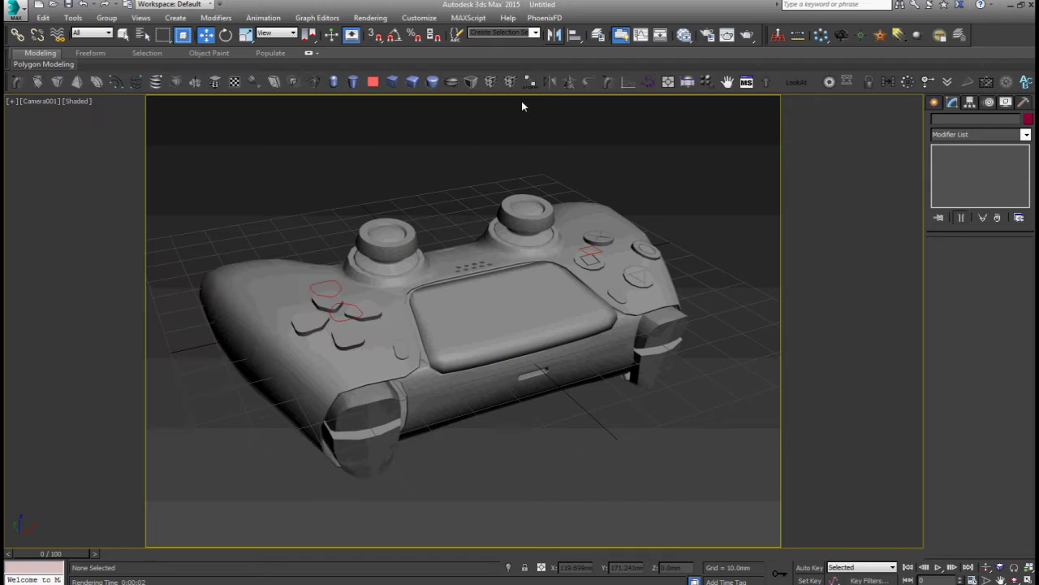
click(536, 294)
Step: Add a VRayMtl node, Material #25, to the Slate Material Editor with an enlarged preview
key(m)
right_click(219, 137)
mouse_move(372, 169)
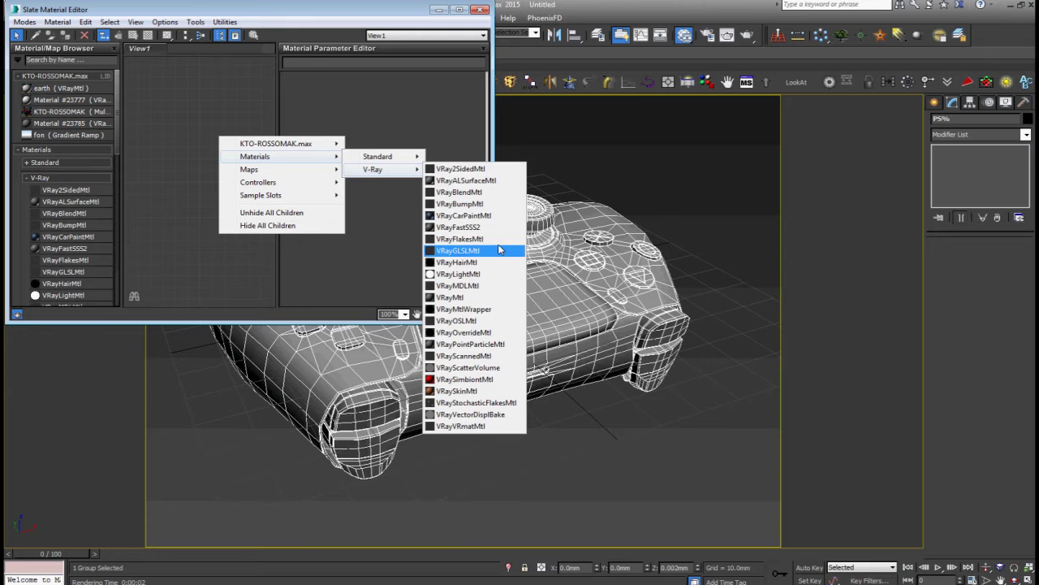
click(503, 298)
double_click(197, 144)
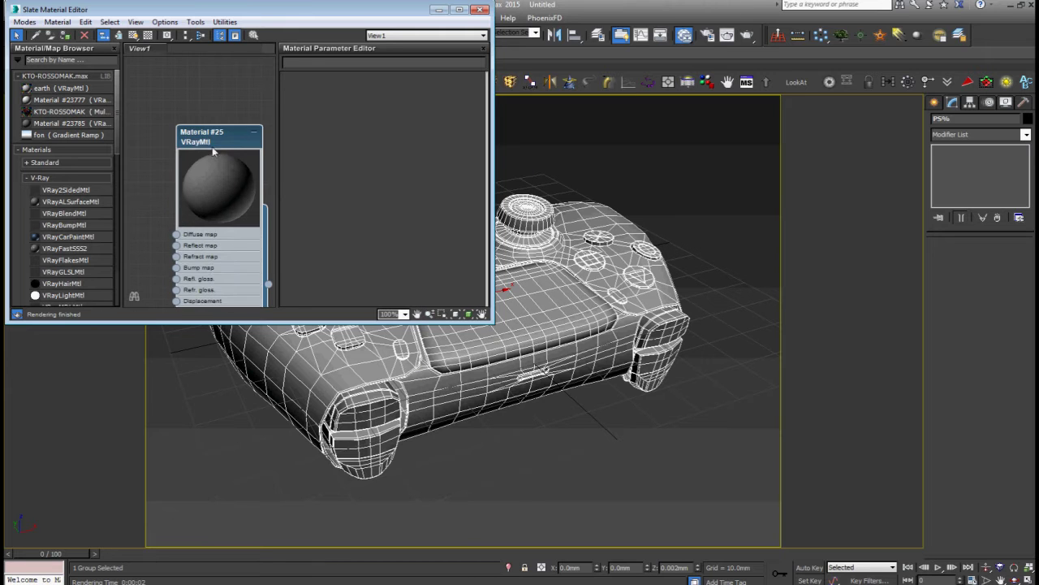
drag(211, 146, 173, 97)
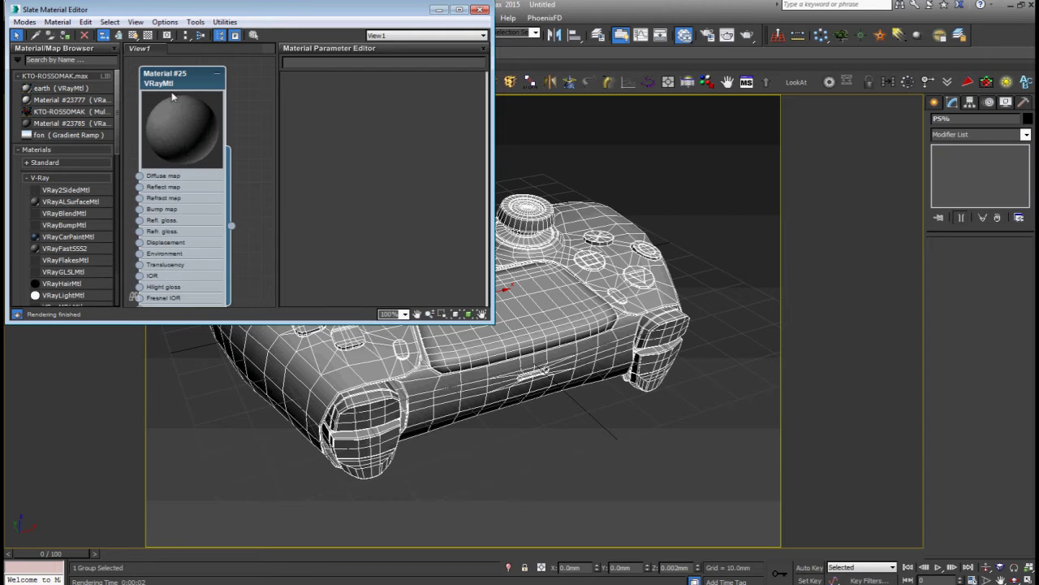
Step: Assign the new material to the controller, close the editor, and run a test render
click(65, 35)
click(480, 10)
click(617, 151)
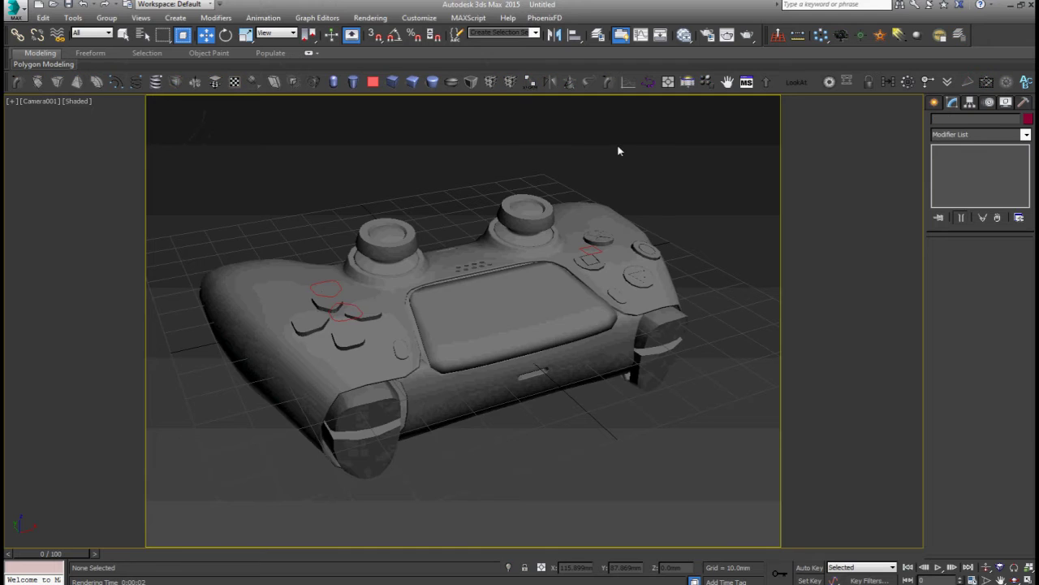
key(shift+q)
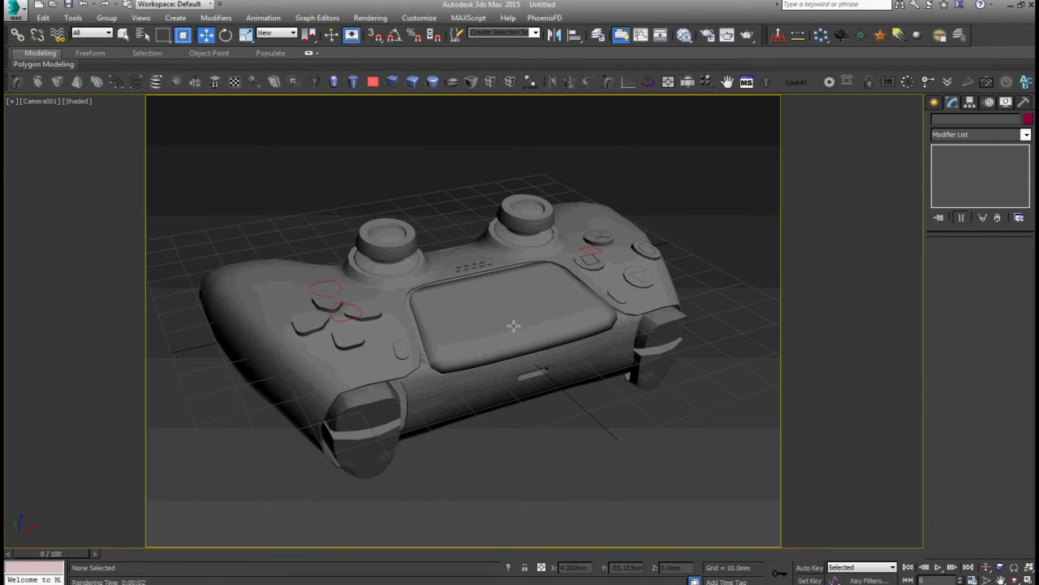
click(510, 323)
Step: Review the controller group's Object Properties and accept them
right_click(512, 323)
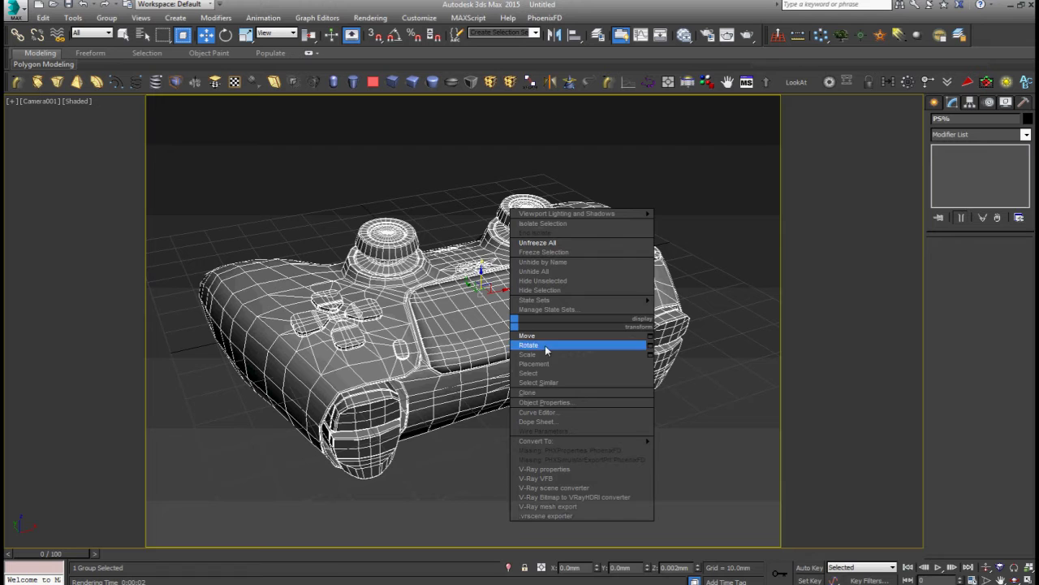
click(566, 403)
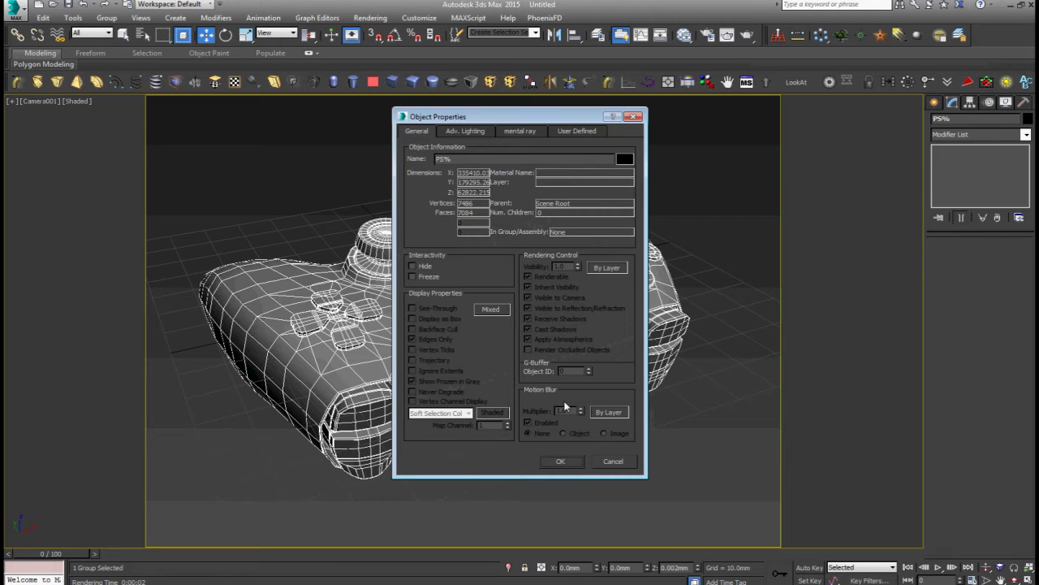
click(562, 462)
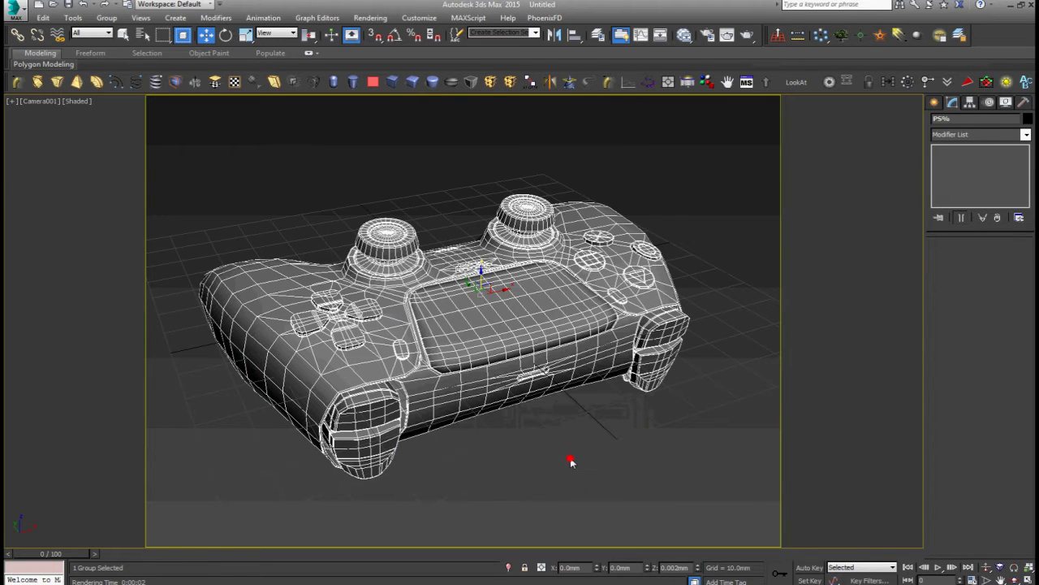
click(571, 457)
Step: Lower the V-Ray light closer to the controller in Z
key(f)
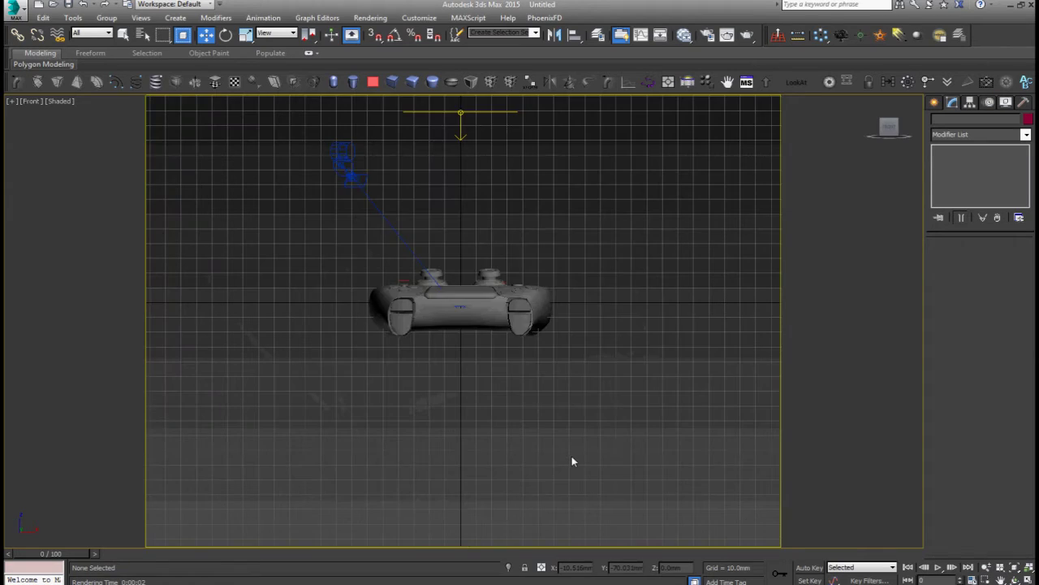
key(z)
click(470, 419)
alt+middle_drag(471, 420, 557, 454)
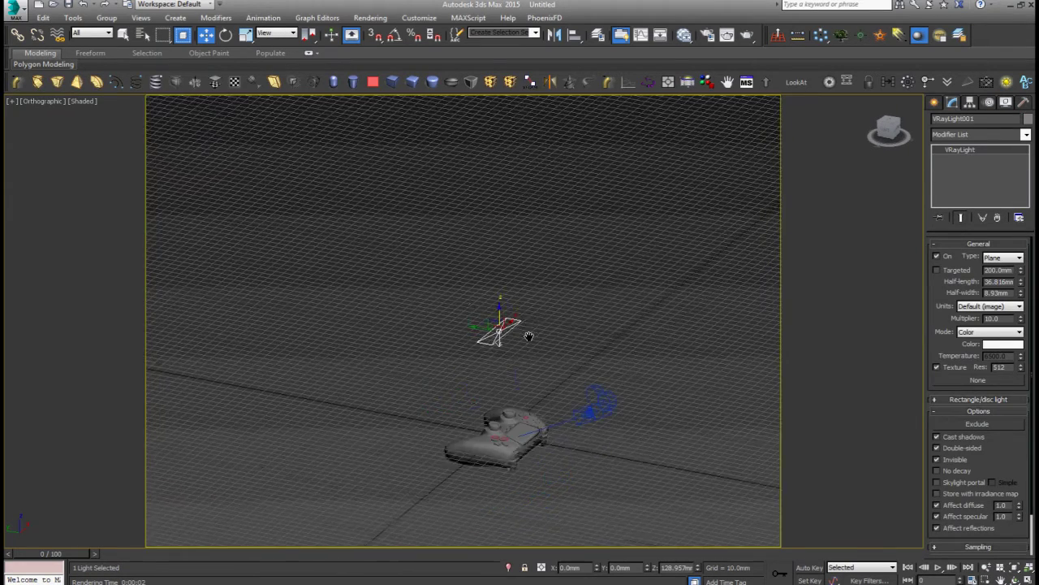
alt+middle_drag(485, 428, 487, 455)
drag(504, 294, 504, 354)
key(z)
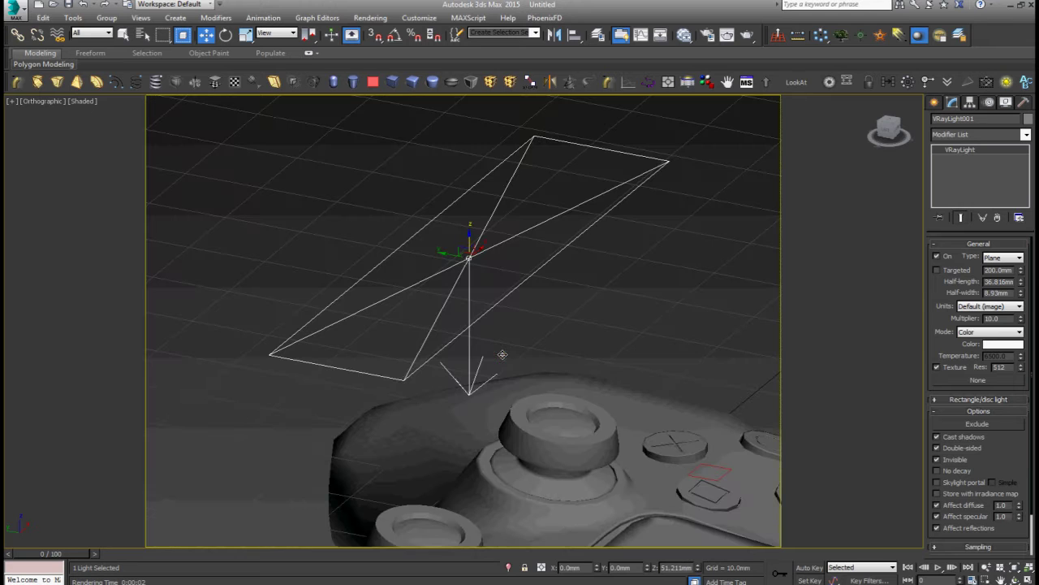
click(570, 339)
Step: Return to the camera view and close the finished test render
key(c)
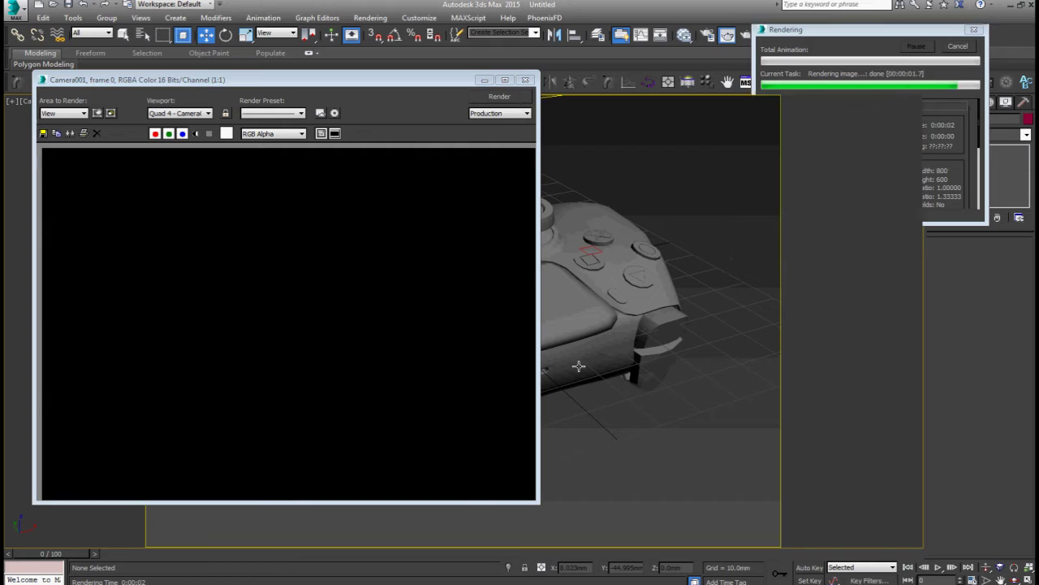
click(527, 80)
click(536, 265)
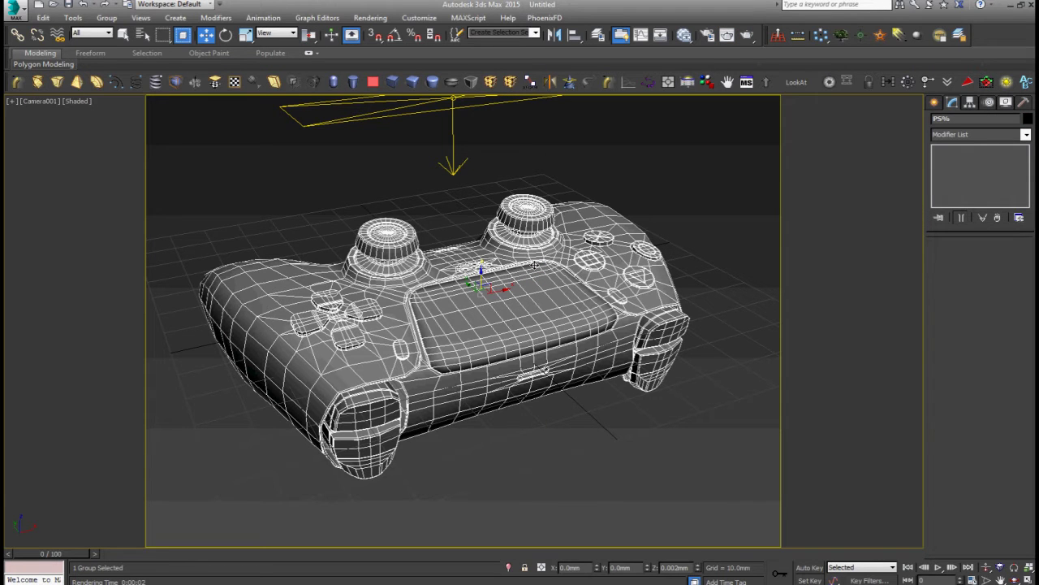
click(566, 468)
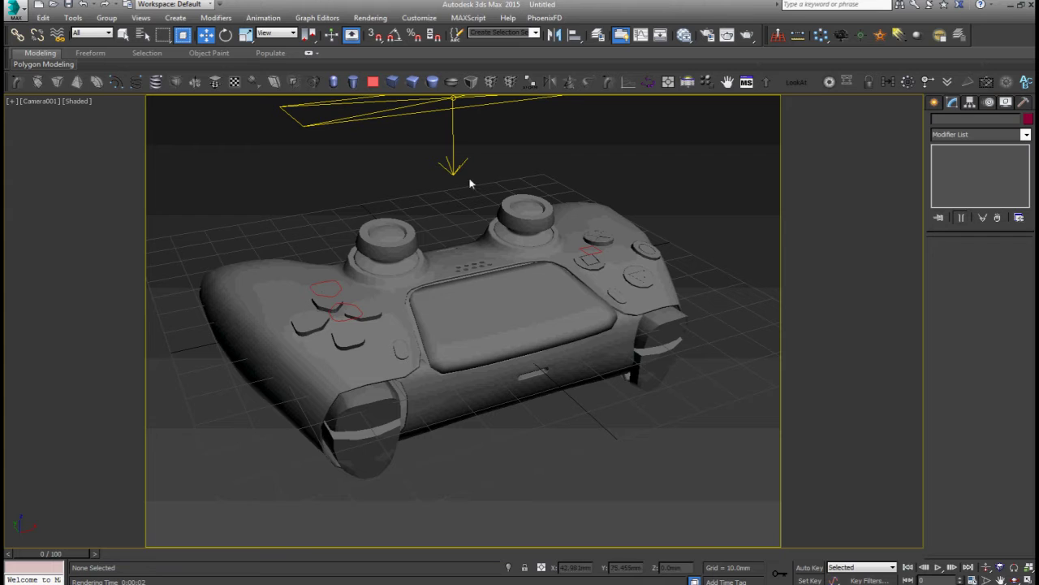
Step: Raise VRayLight001's multiplier to 30.0 and reopen Render Setup
click(453, 144)
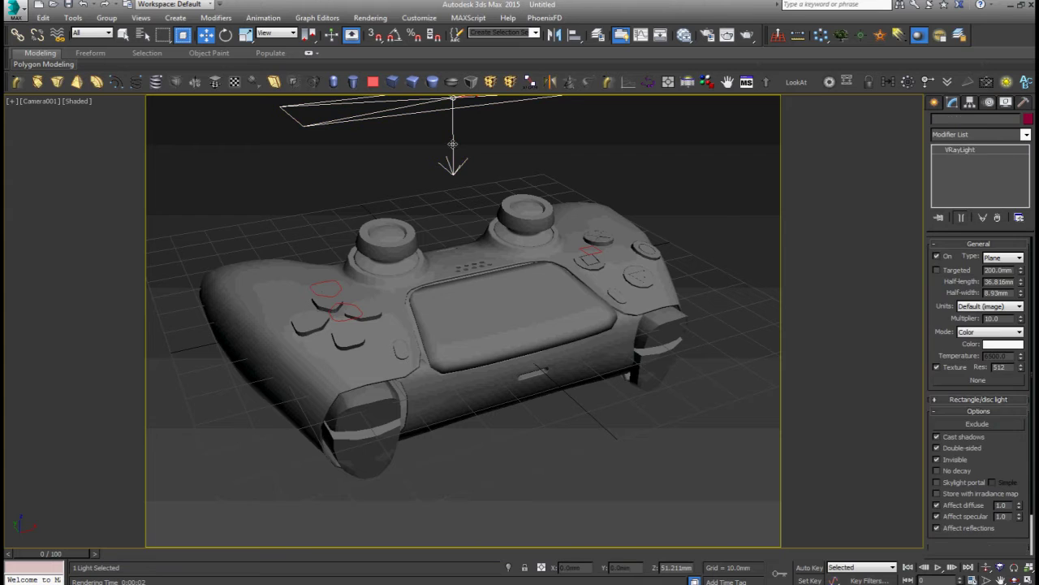
double_click(1005, 318)
text(30)
key(Return)
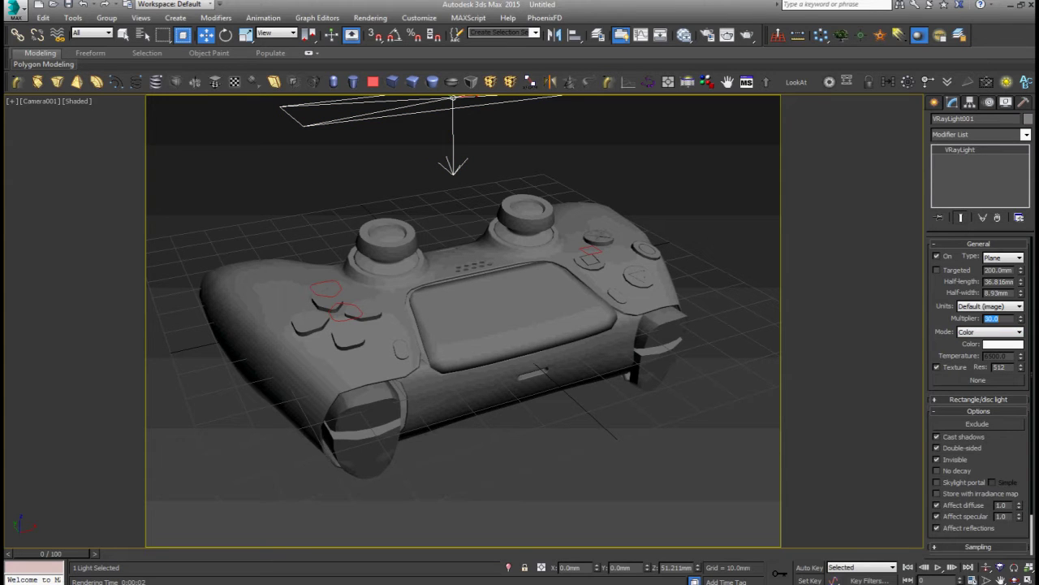
click(651, 415)
key(F10)
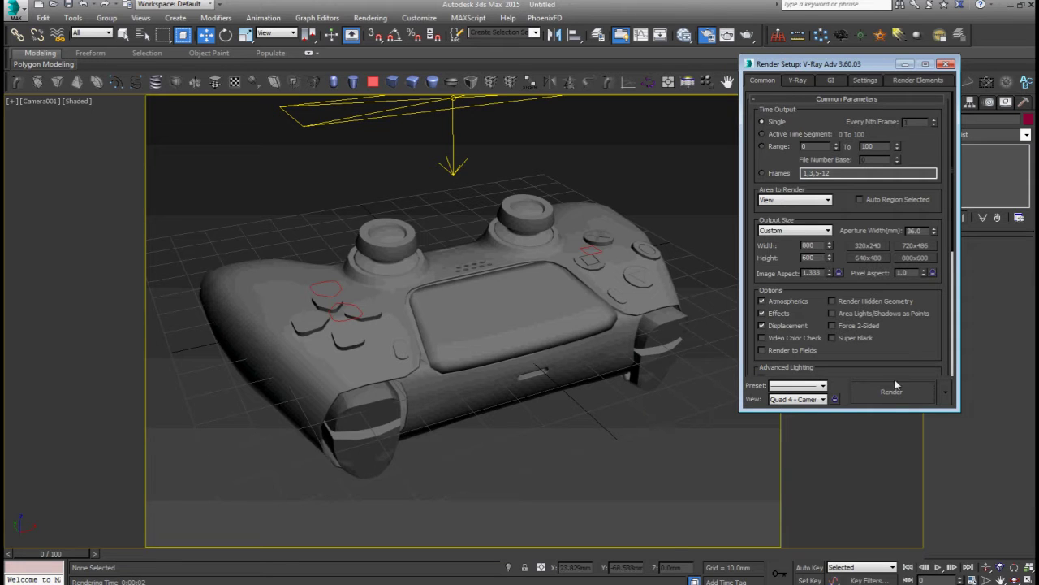
Step: On the V-Ray tab, switch Global switches to Advanced and keep Adaptive lights
click(802, 80)
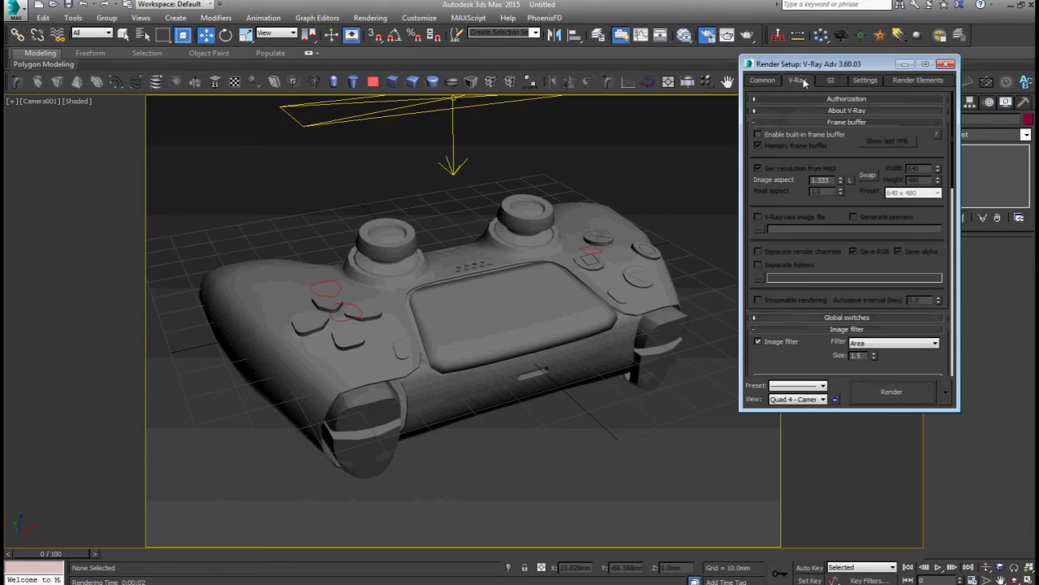
click(870, 315)
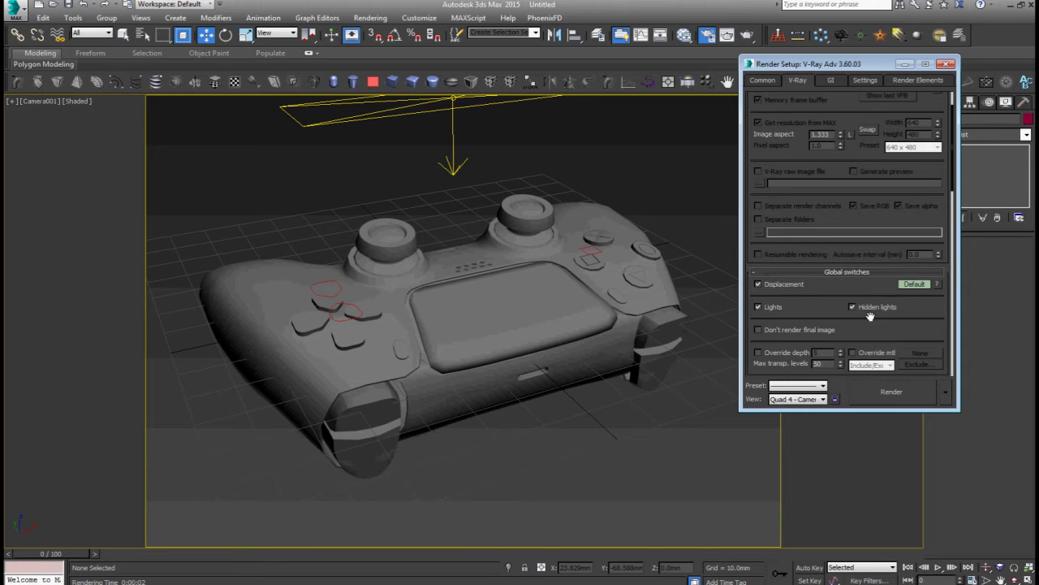
click(911, 284)
drag(887, 299, 887, 214)
scroll(888, 215, down, 2)
click(890, 230)
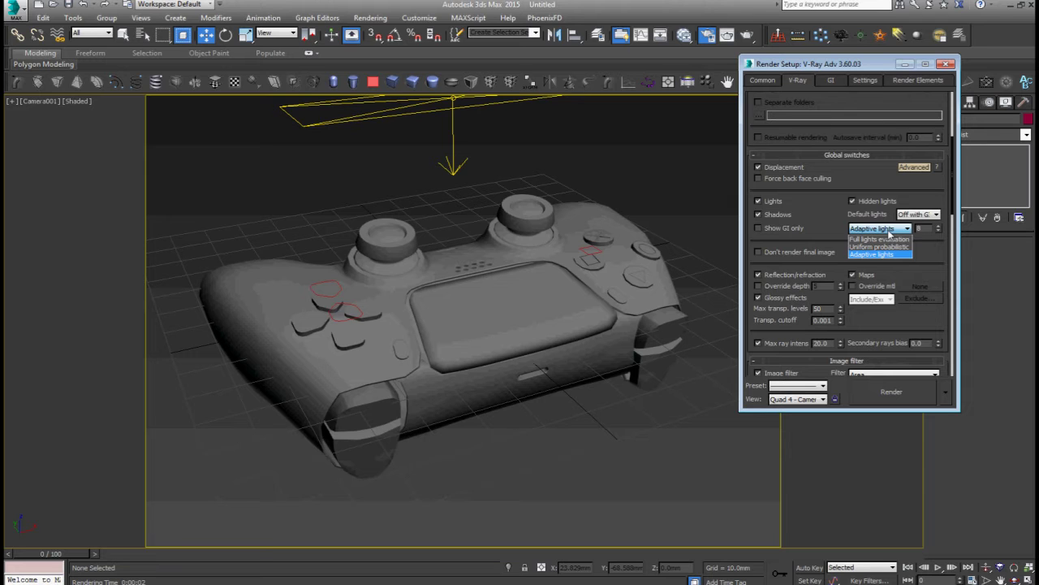
click(889, 233)
Step: Keep the Area image filter and set the image sampler type to Progressive
scroll(887, 243, down, 2)
scroll(889, 219, down, 3)
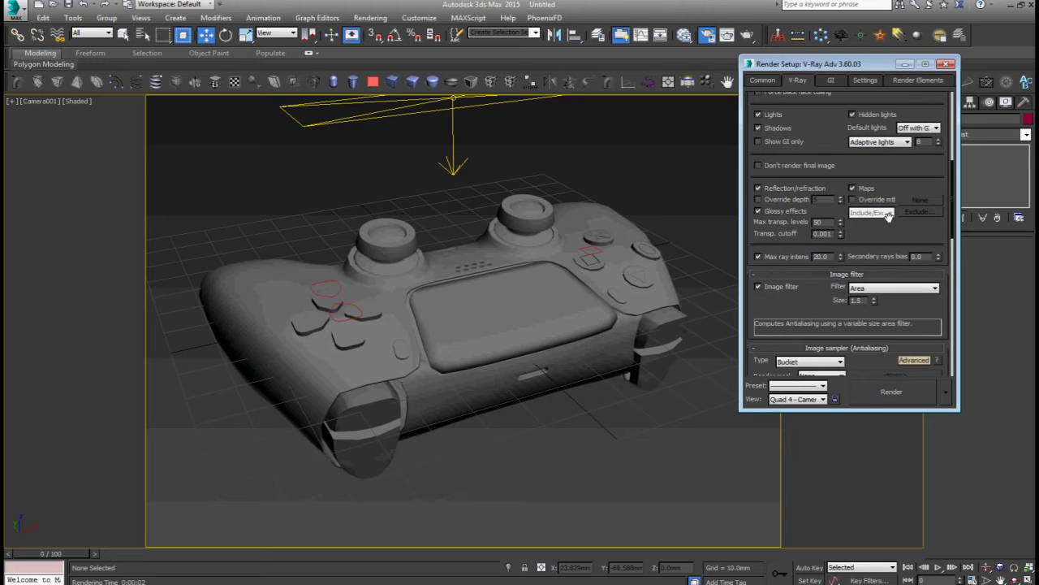
scroll(888, 218, down, 3)
click(893, 236)
click(893, 237)
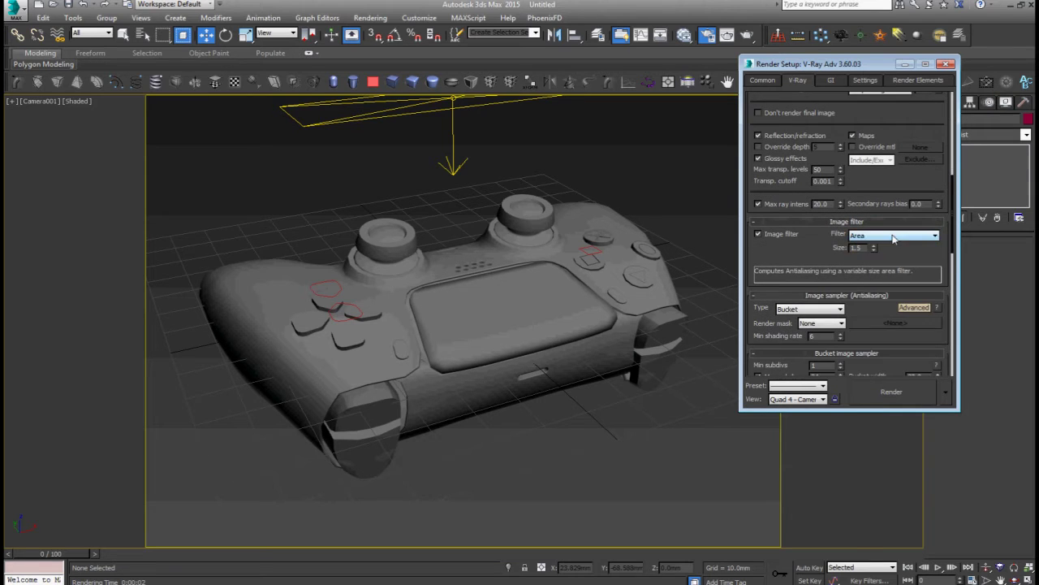
scroll(893, 243, down, 4)
scroll(884, 196, down, 2)
click(842, 203)
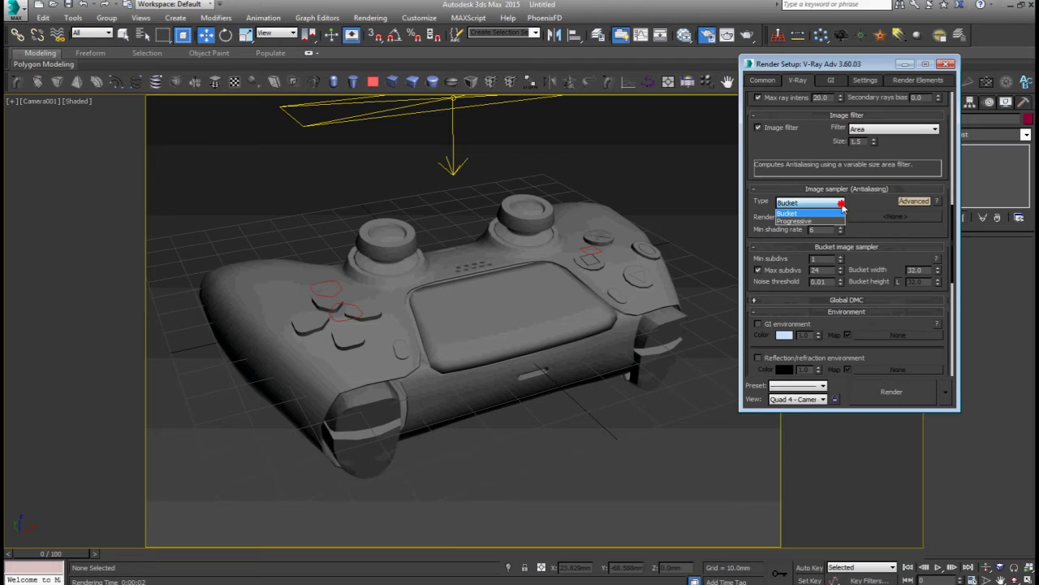
click(839, 219)
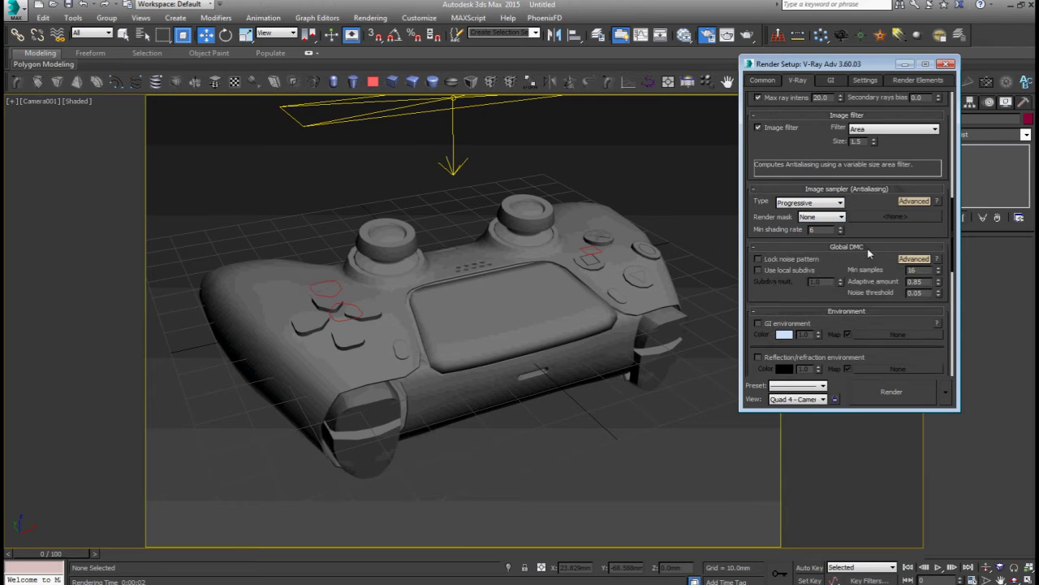
Step: Leave local subdivs off, adjust lock noise pattern, and start a Camera001 test render
scroll(867, 259, down, 2)
scroll(865, 243, down, 2)
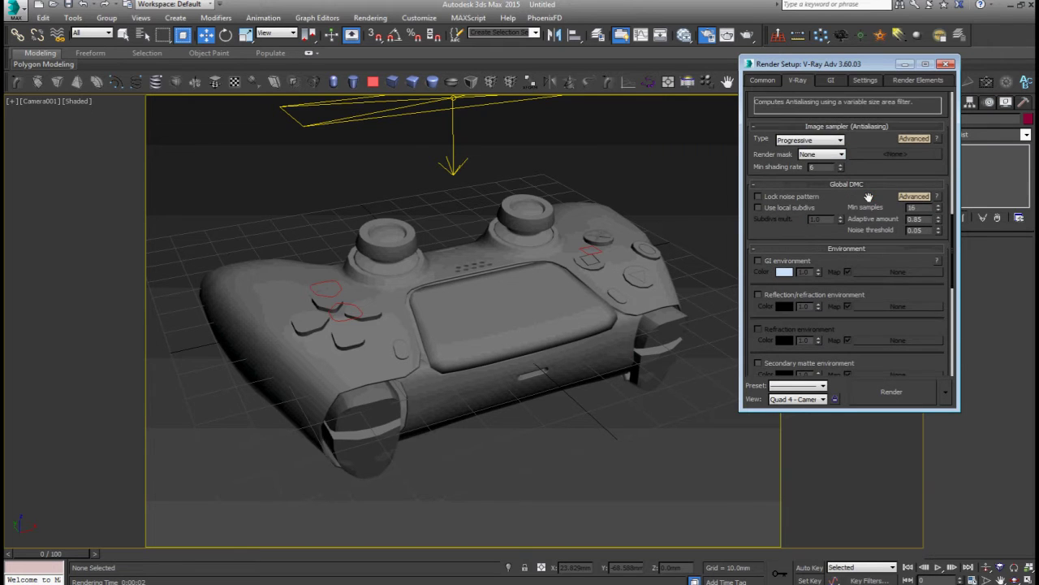
click(771, 209)
click(759, 207)
click(758, 196)
click(913, 393)
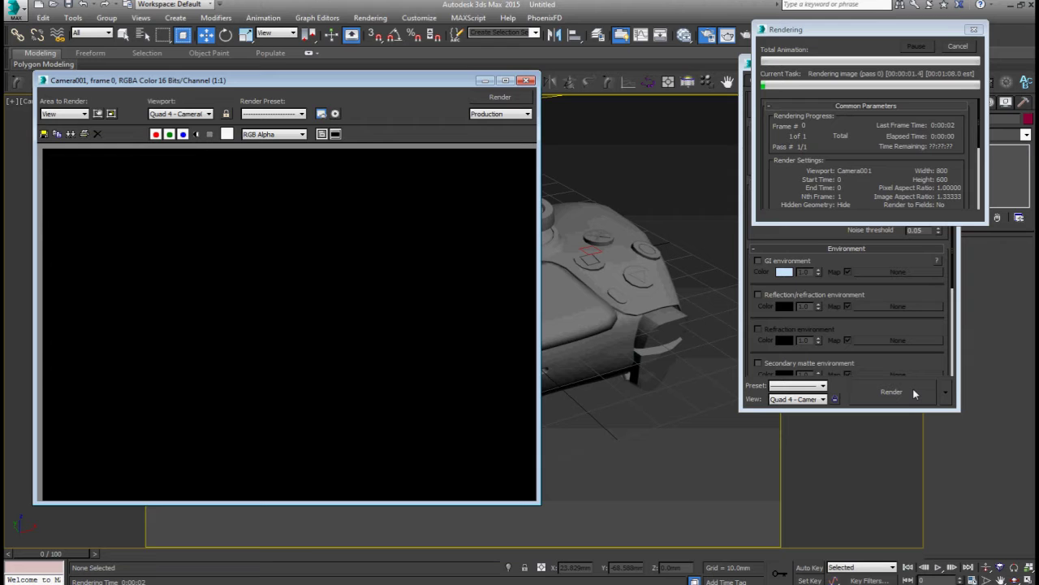
Step: Stop the black test render, select the controller group and render the camera view again
key(Escape)
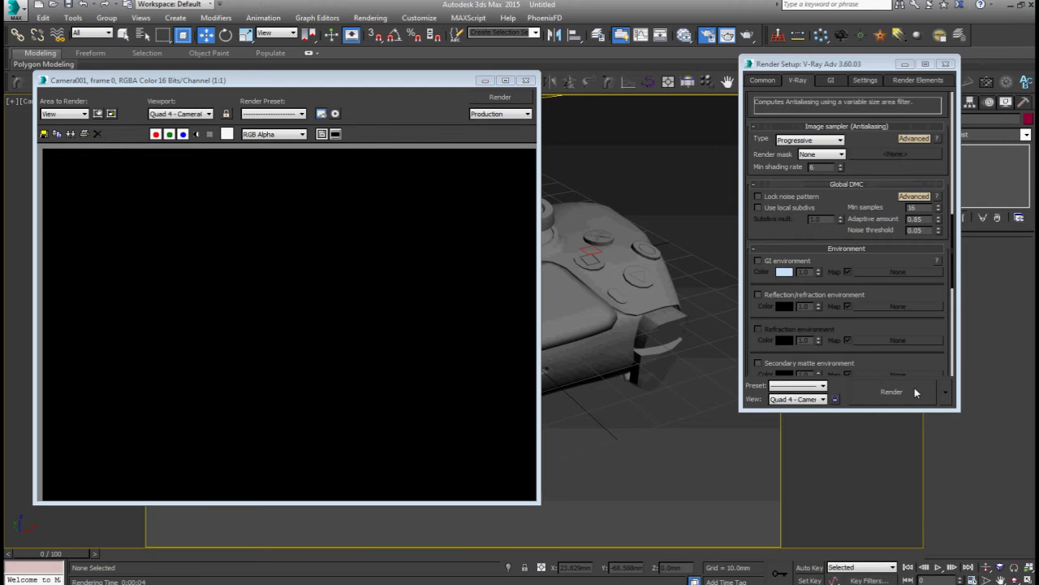
click(528, 82)
click(557, 298)
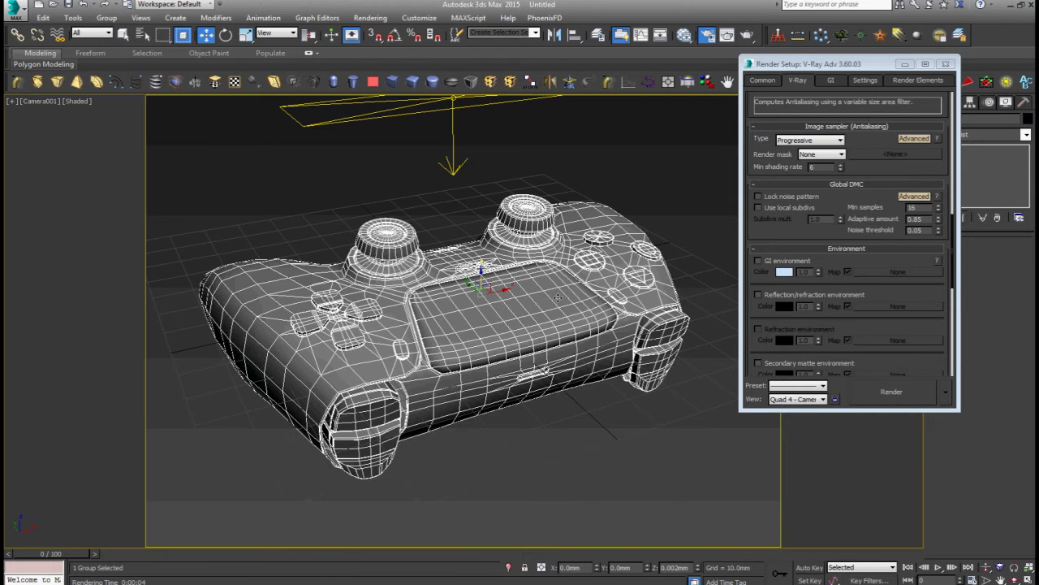
click(894, 392)
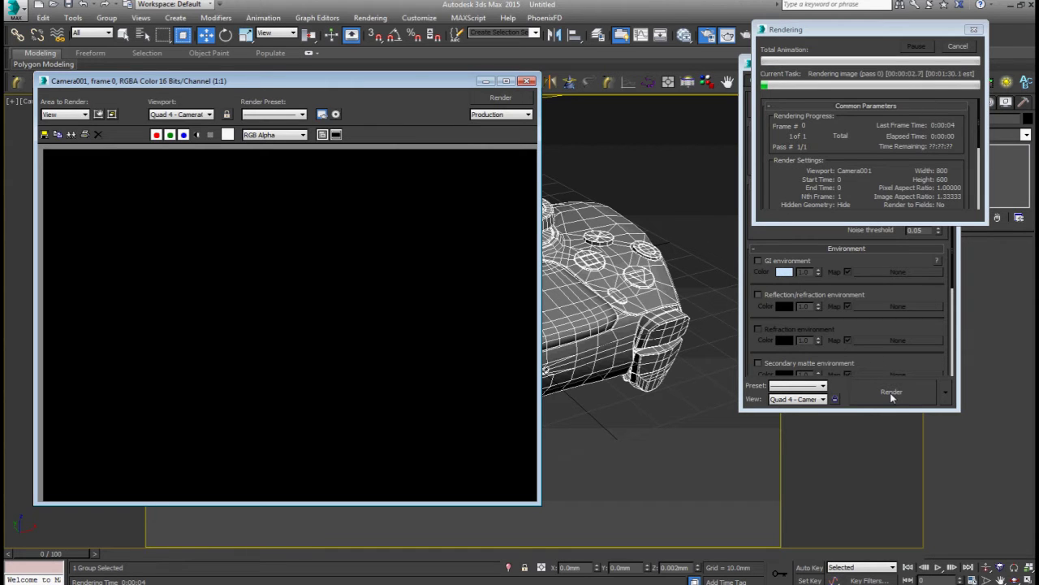
click(529, 81)
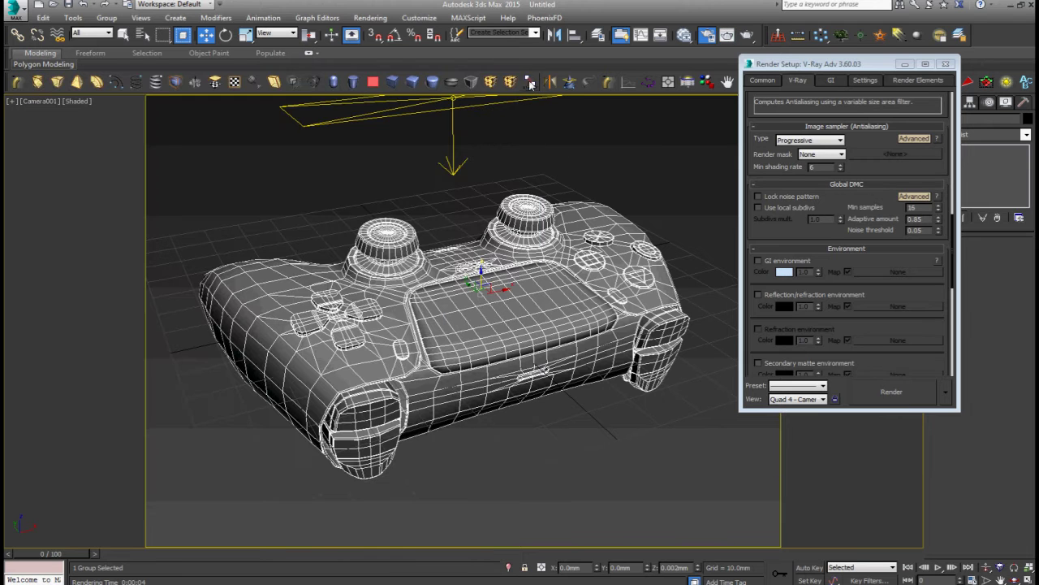
Step: Load the FINISH_RENDERING preset, try a render with it, cancel, and show Common settings
scroll(946, 306, down, 5)
scroll(946, 306, down, 5)
scroll(893, 341, down, 2)
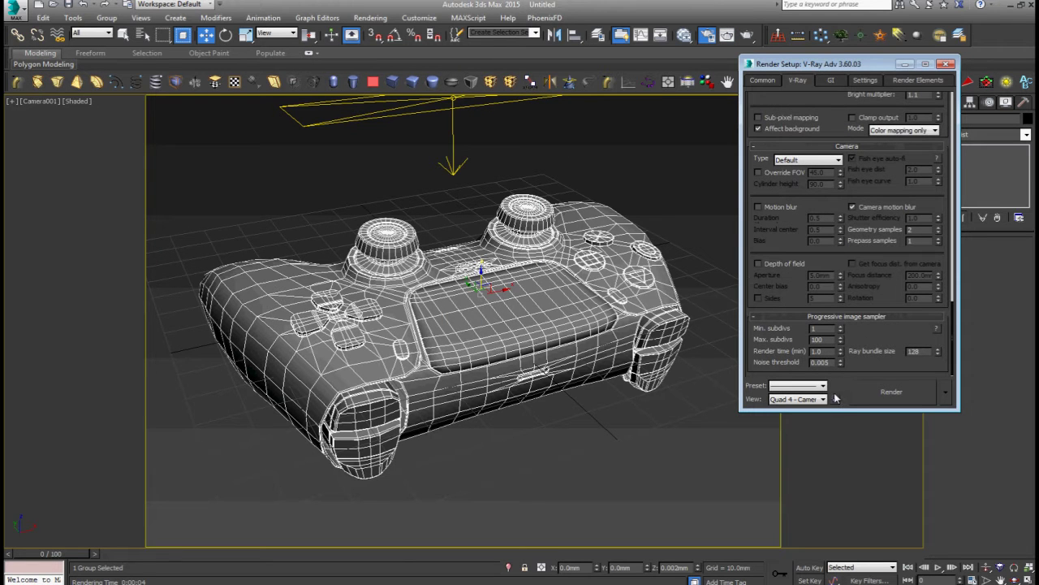
click(822, 387)
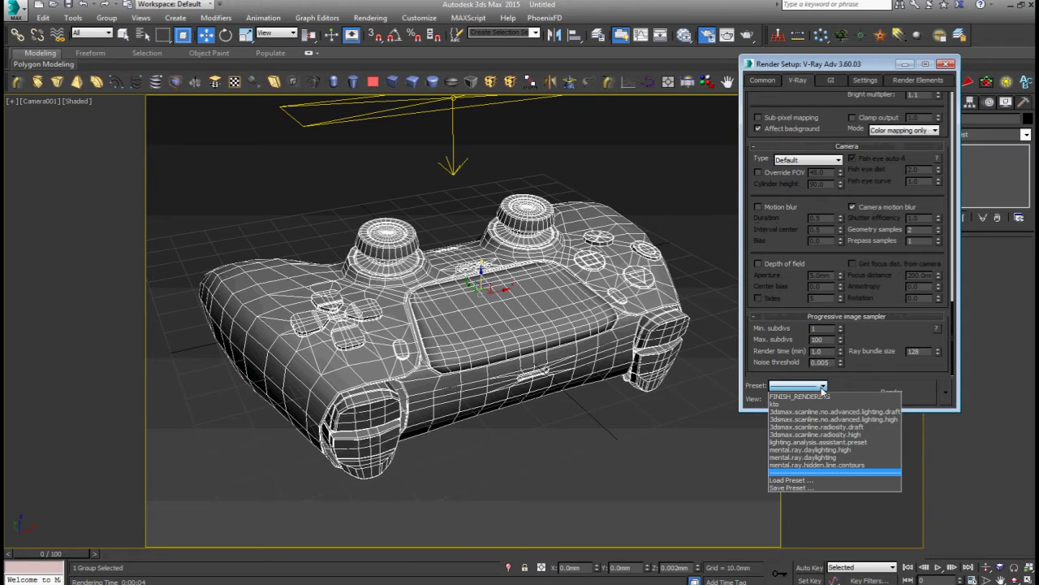
click(821, 396)
click(515, 354)
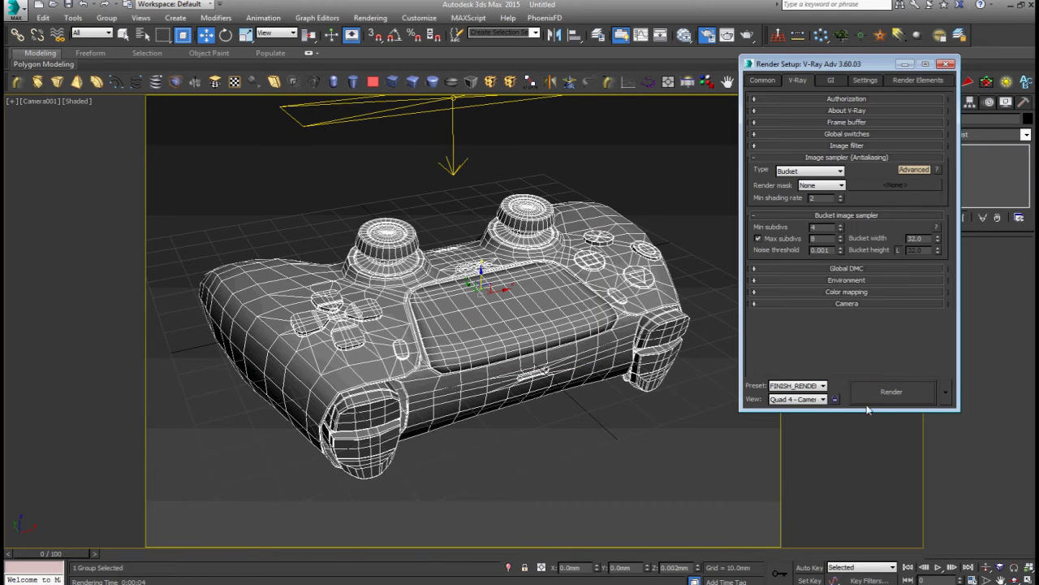
click(892, 391)
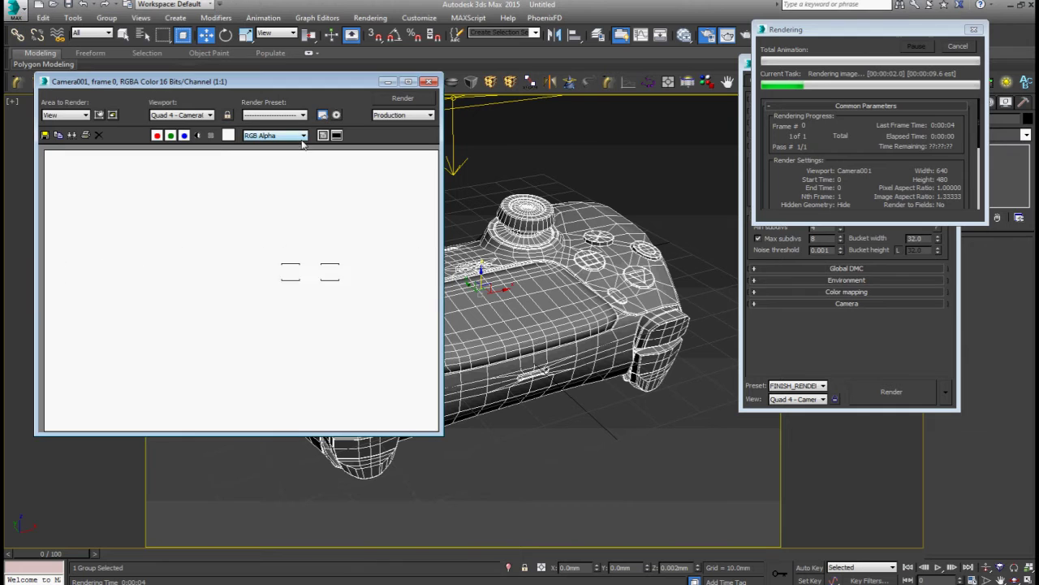
click(958, 46)
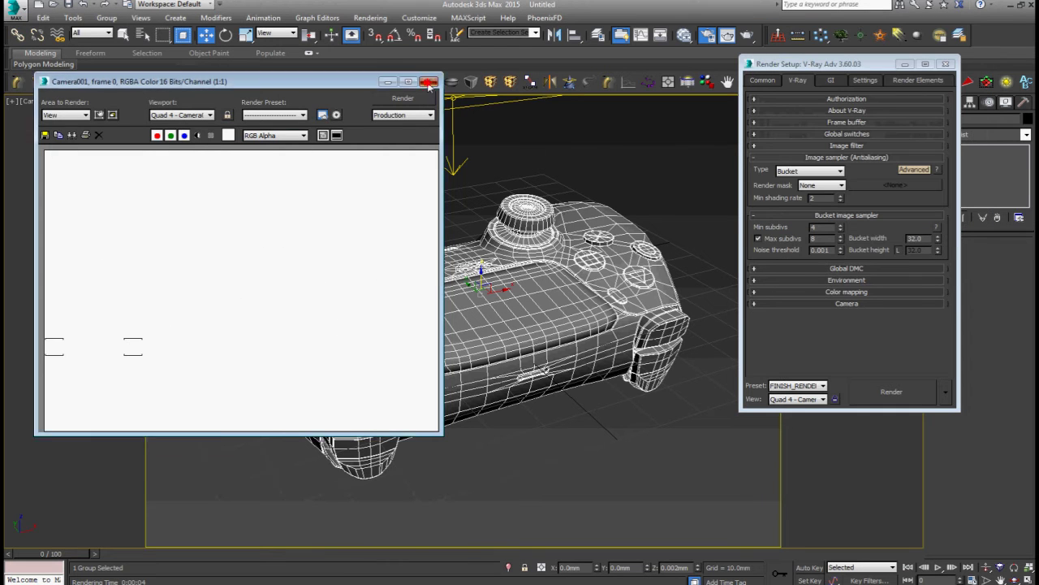
click(428, 81)
click(770, 80)
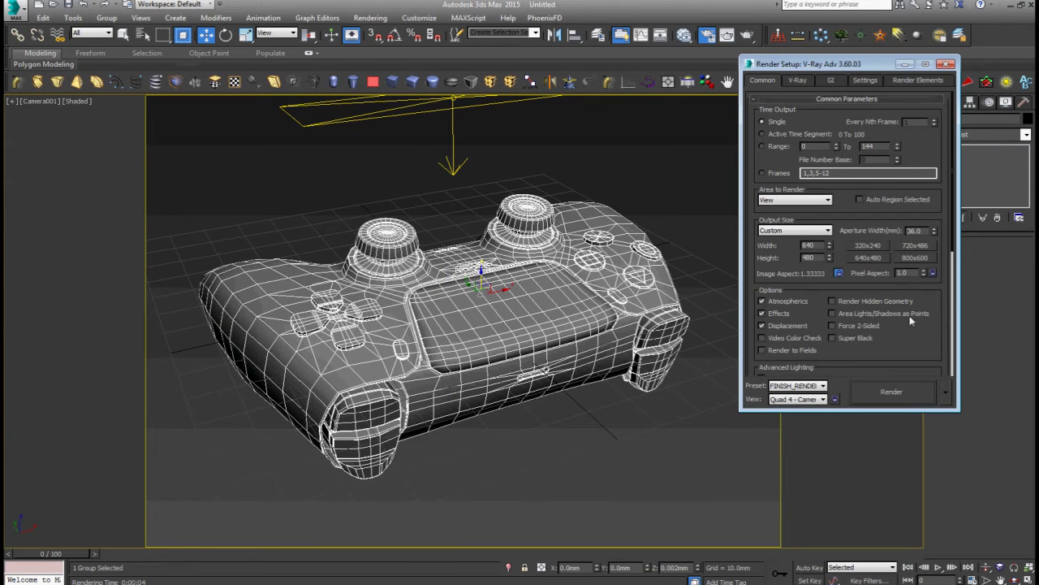
Step: Make Default Scanline Renderer the production renderer and run a test render
scroll(910, 319, down, 3)
scroll(910, 319, down, 2)
scroll(909, 319, down, 2)
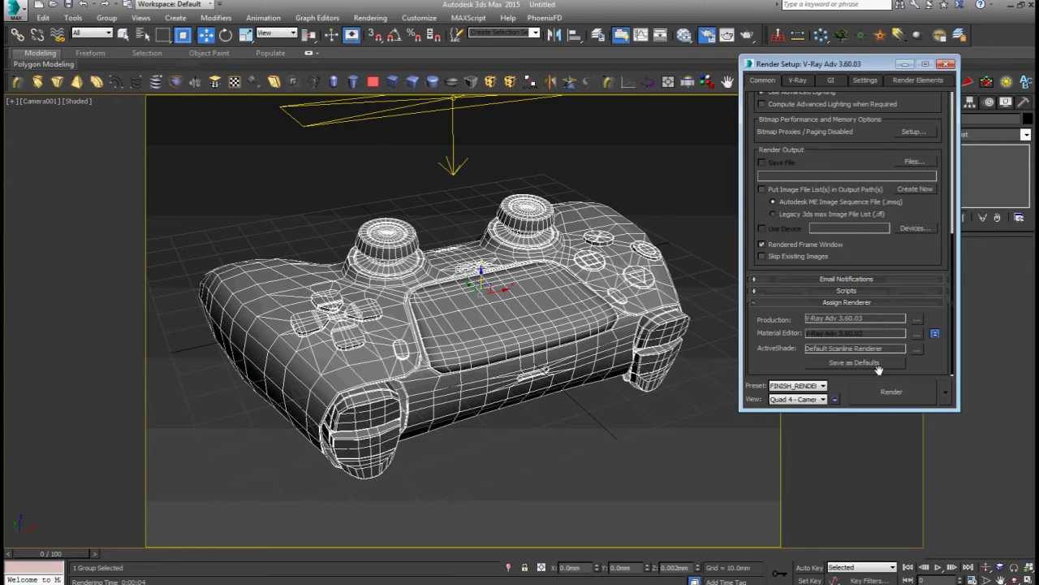
click(916, 320)
click(813, 163)
click(870, 316)
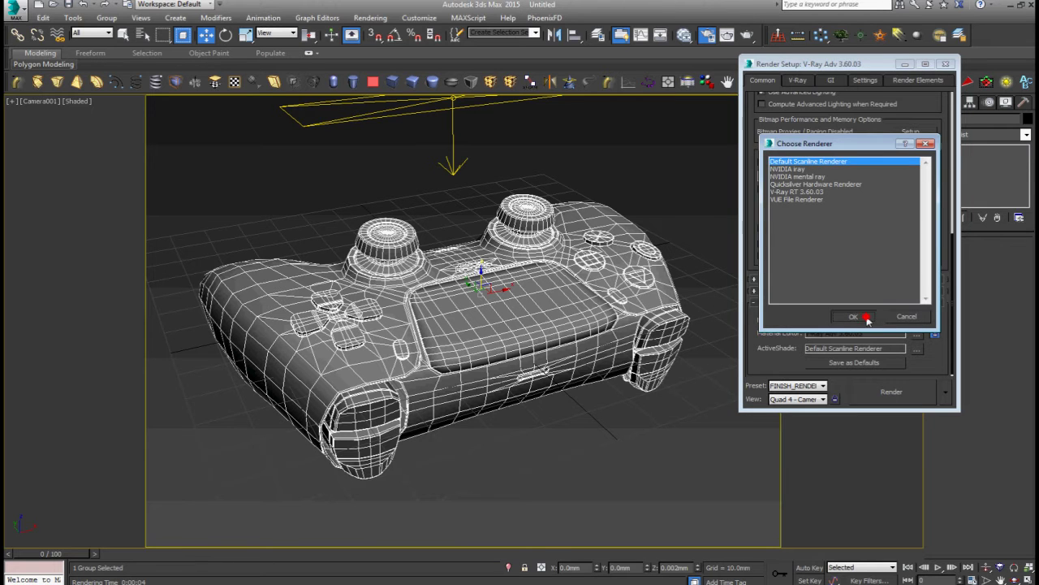
click(894, 391)
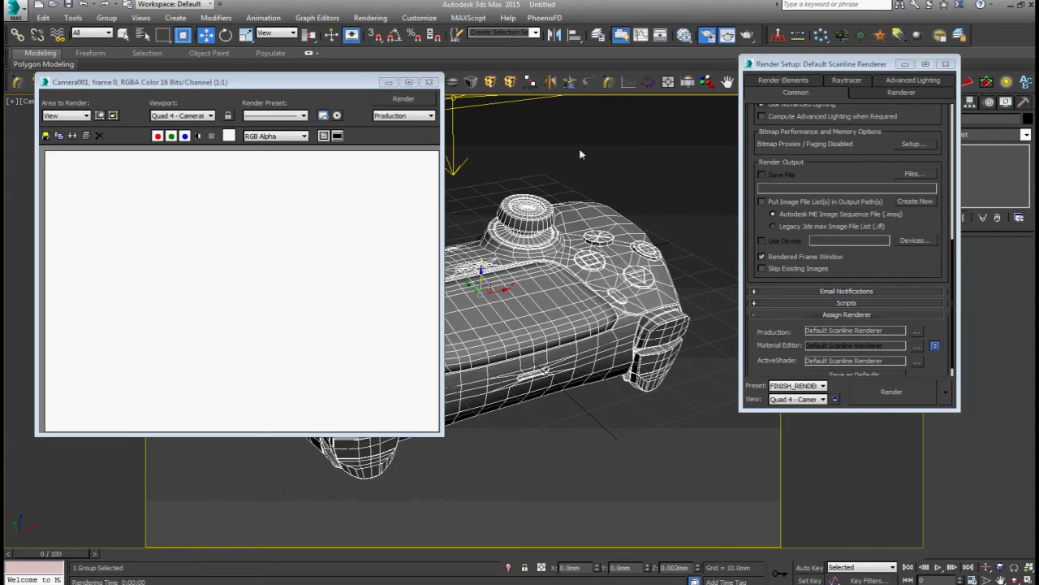
click(429, 82)
Step: Clear the gradient environment map to None, then reselect the controller group
click(601, 167)
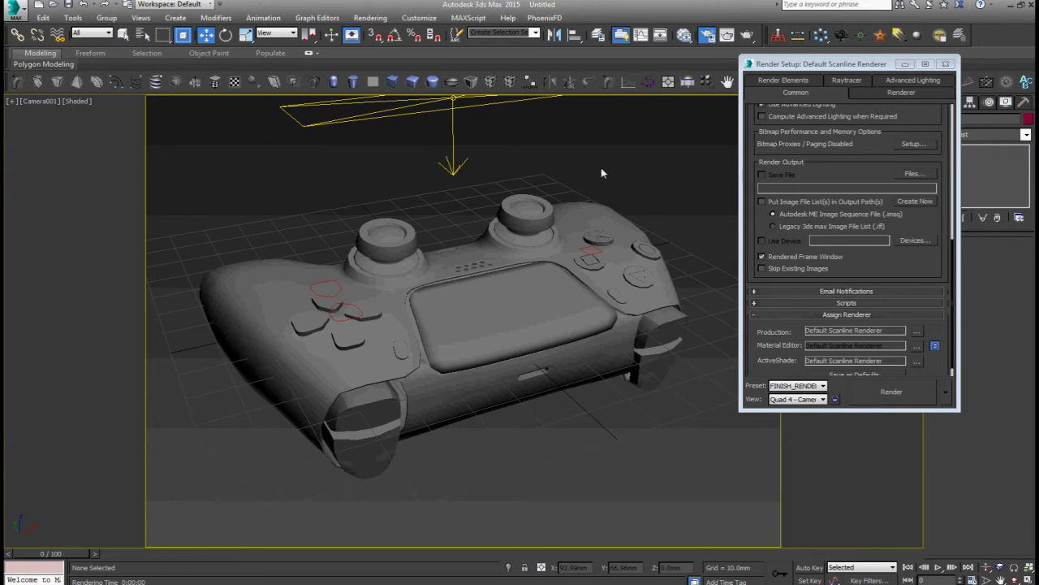
key(8)
right_click(191, 220)
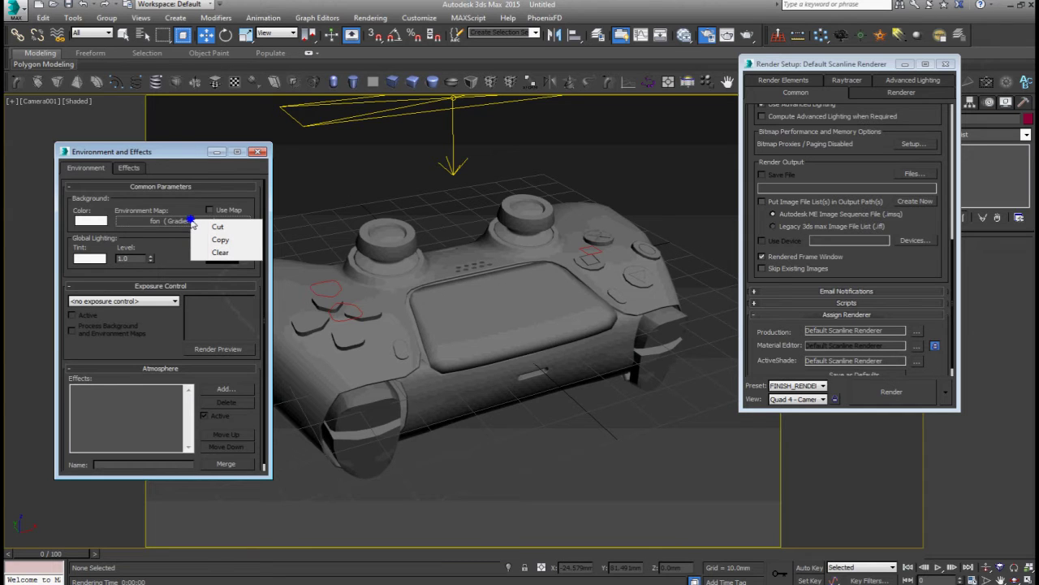
click(221, 252)
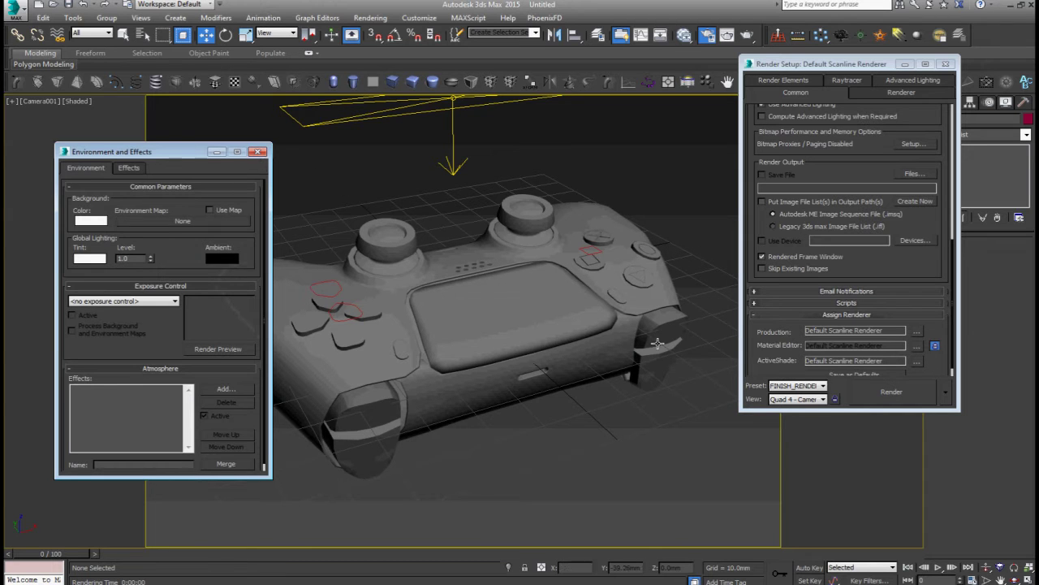
click(258, 151)
click(453, 123)
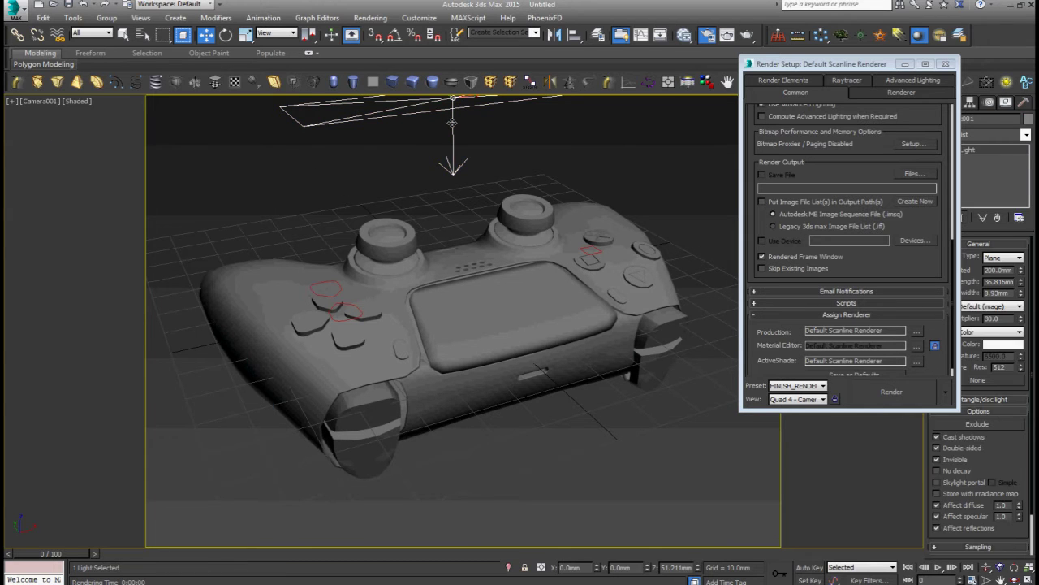
click(479, 268)
Step: Create a new Standard material, assign it to the controller and test-render
key(m)
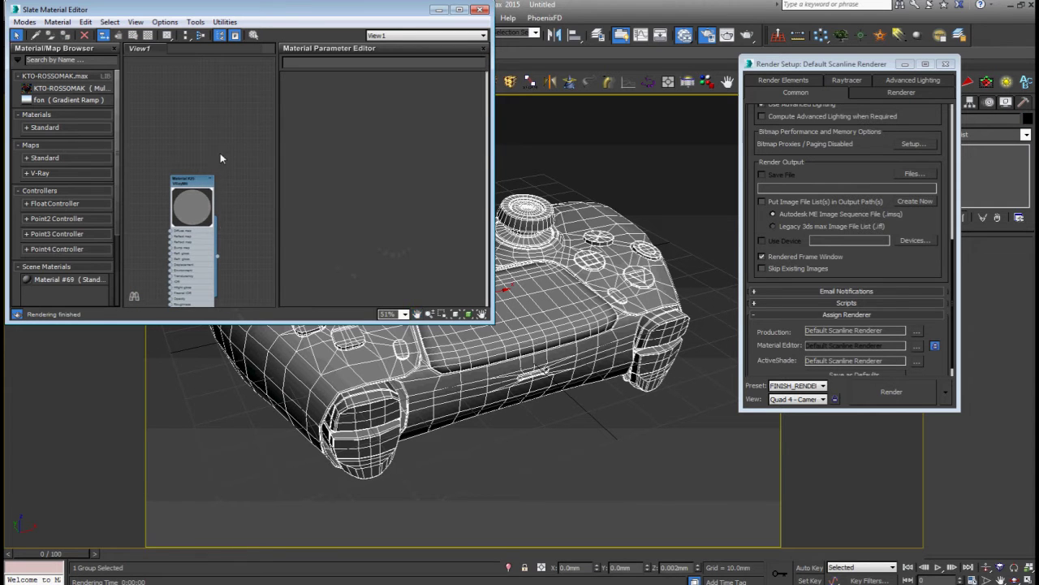
right_click(219, 104)
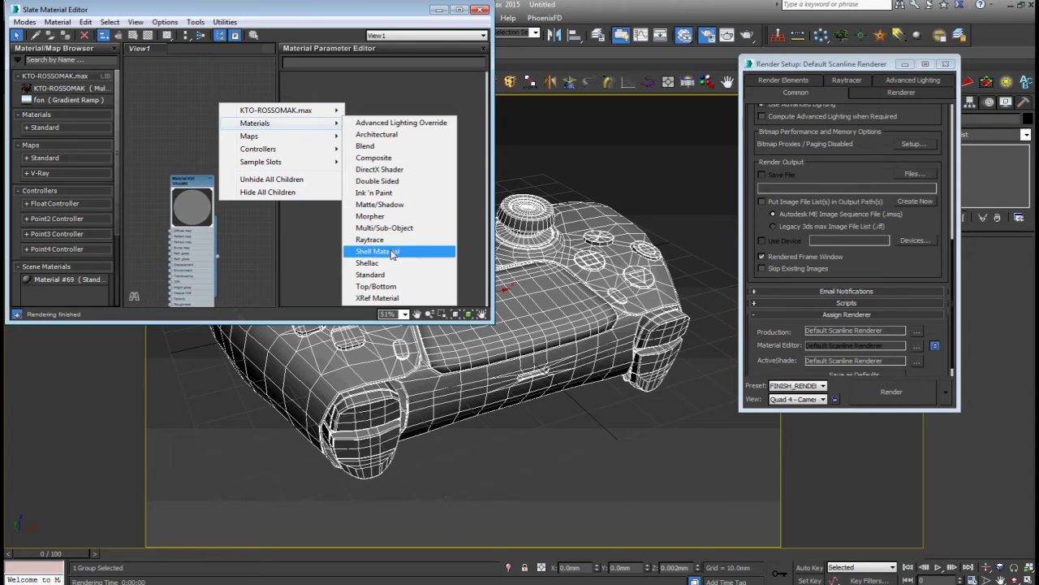
click(373, 274)
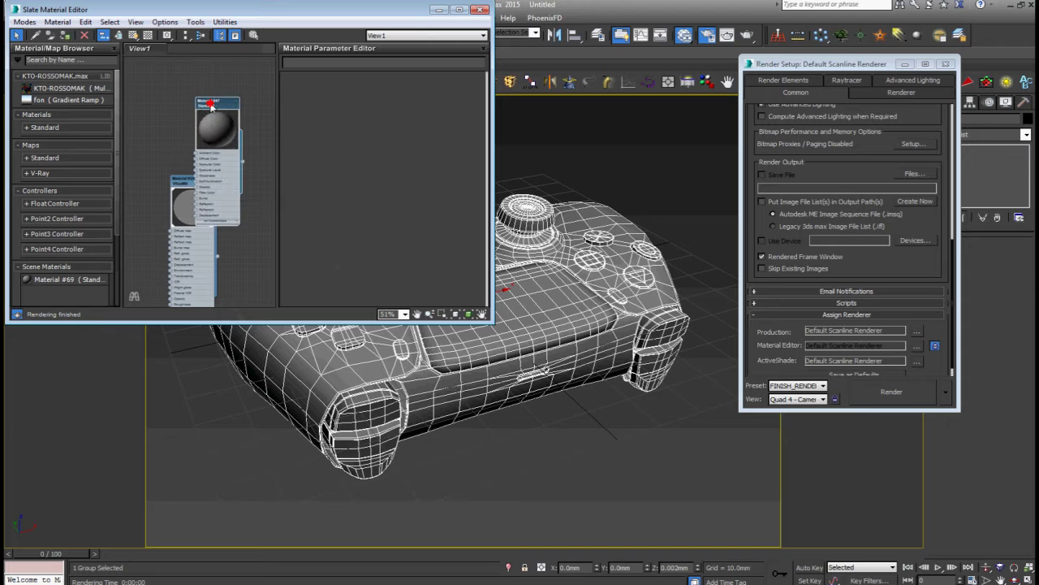
click(65, 35)
click(480, 10)
click(891, 392)
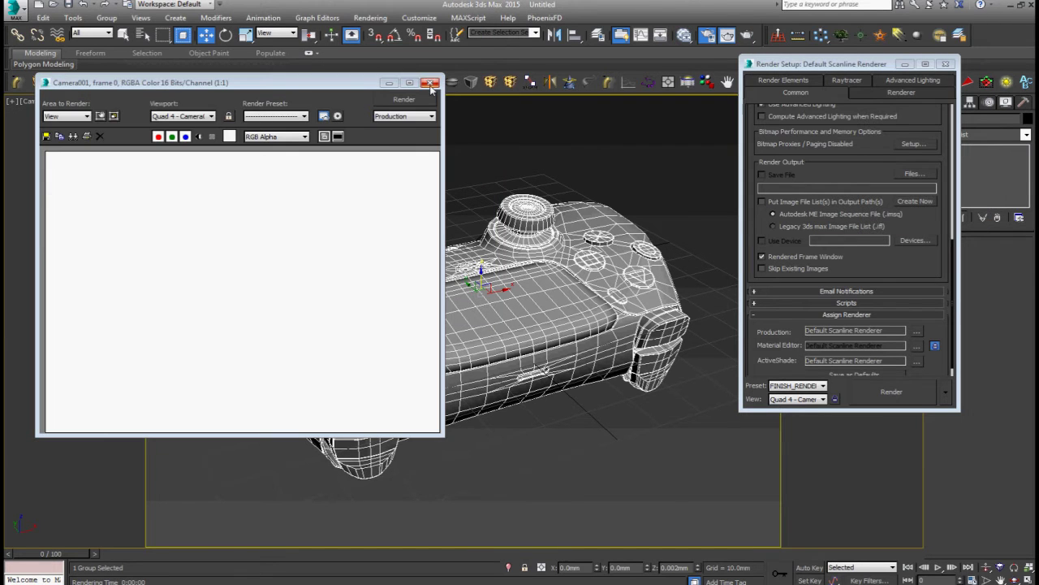
click(430, 82)
Step: Switch the viewport to Perspective view and bring up Viewport Configuration
key(p)
scroll(455, 325, down, 3)
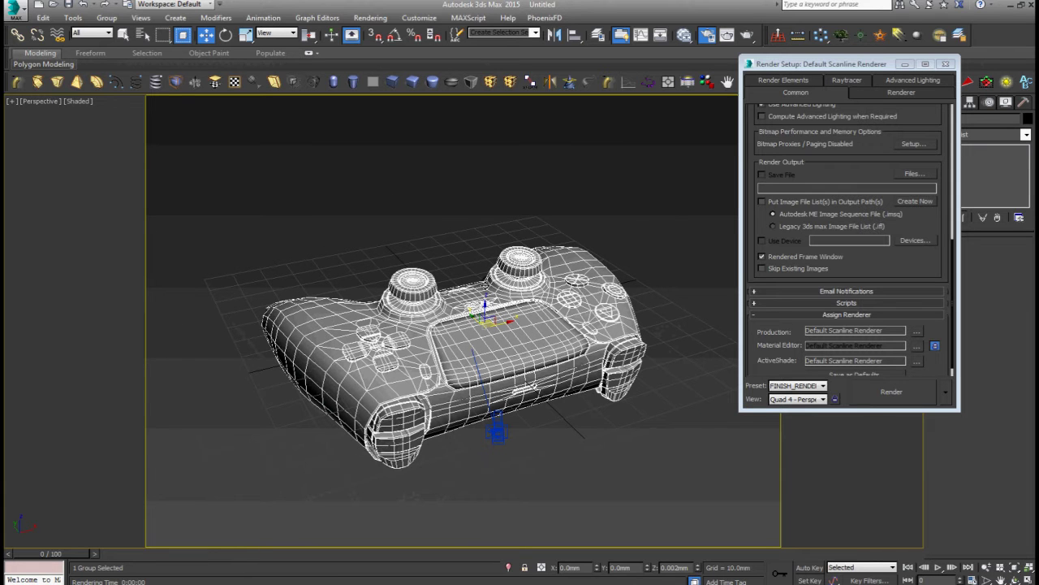
scroll(485, 286, up, 3)
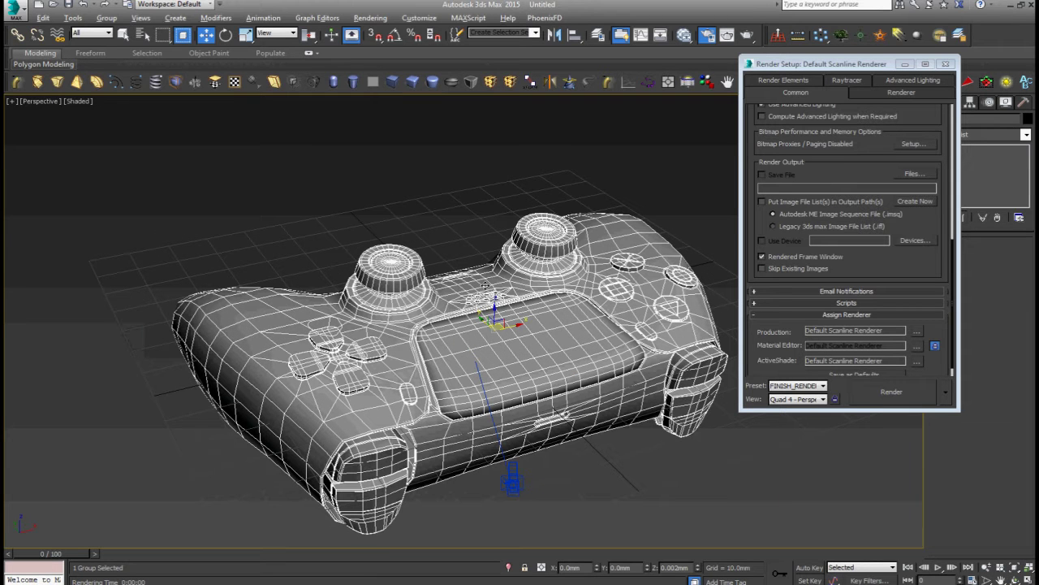
key(alt+b)
Step: Browse the Viewport Configuration tabs, from Layout through SteeringWheels, without changes
click(580, 171)
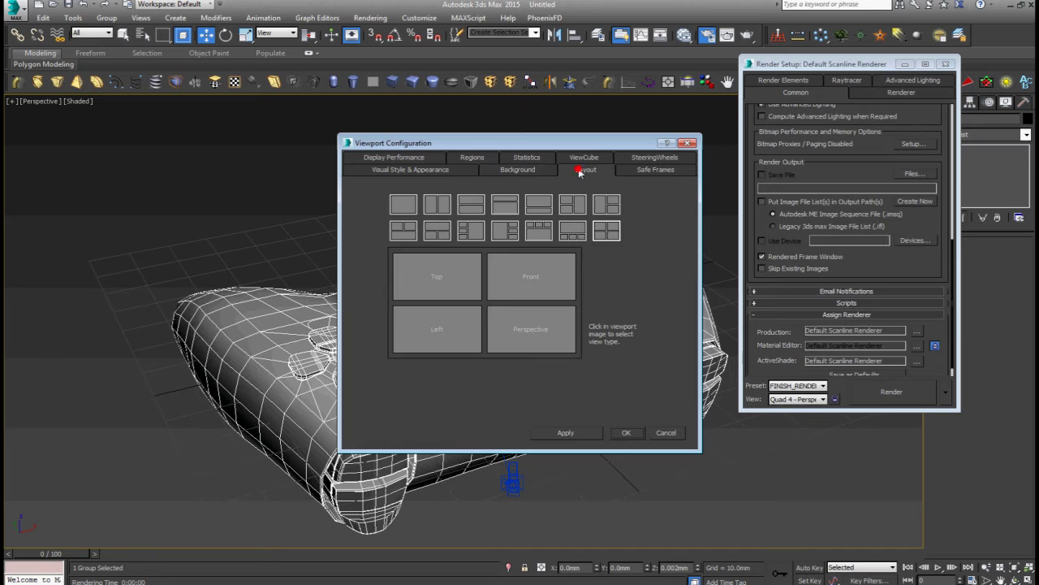
click(628, 171)
click(465, 168)
click(433, 157)
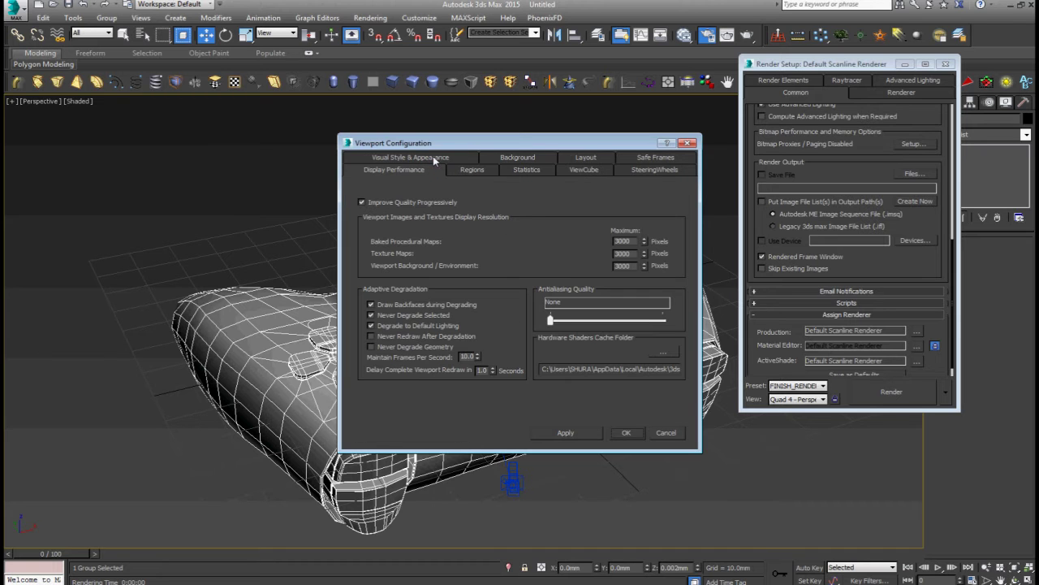
click(472, 170)
click(526, 170)
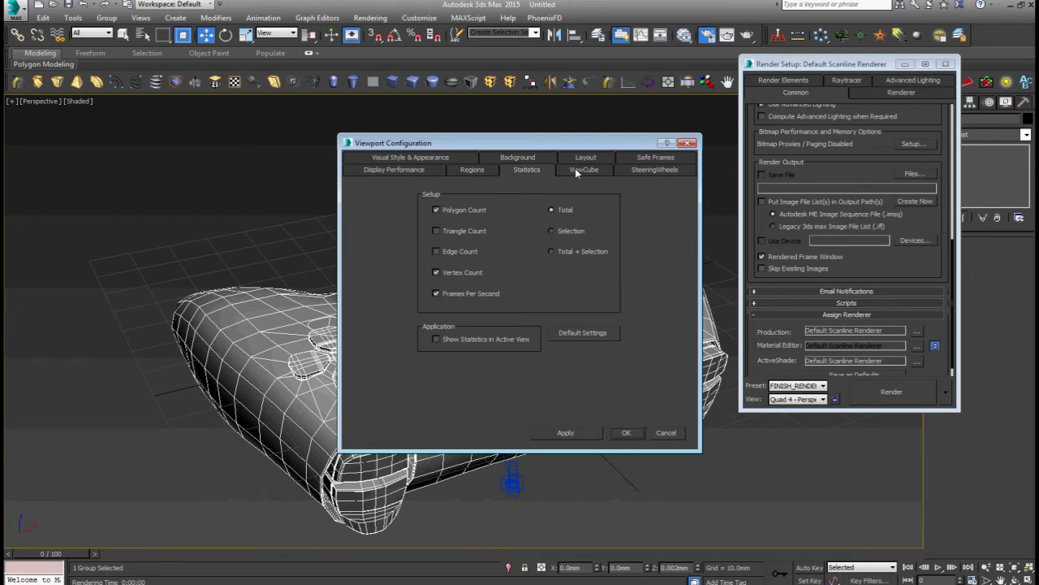
click(583, 169)
click(654, 169)
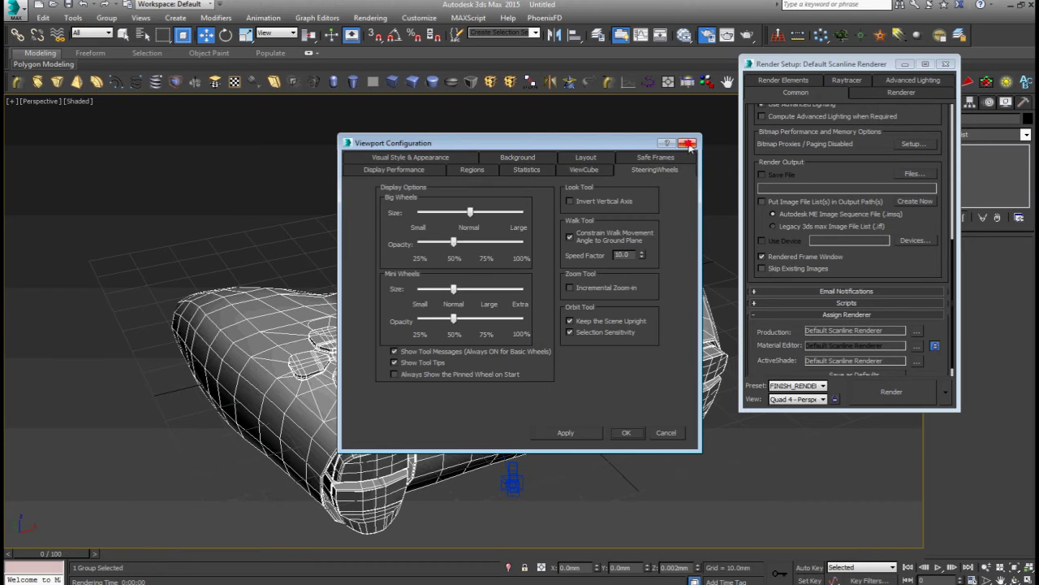
click(688, 143)
Step: Set the environment Background Color to black
click(651, 176)
key(8)
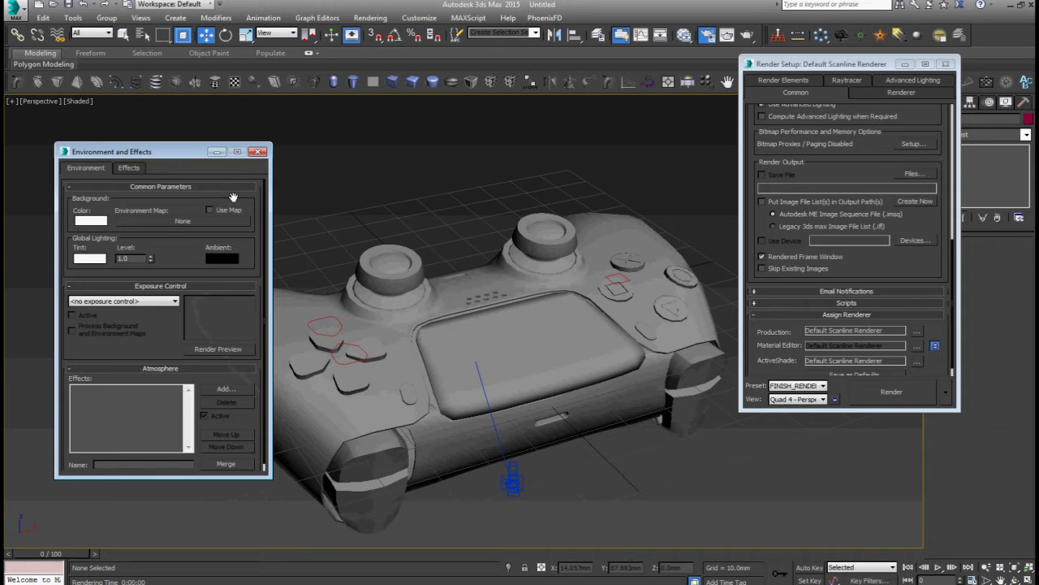
click(103, 219)
drag(356, 155, 357, 161)
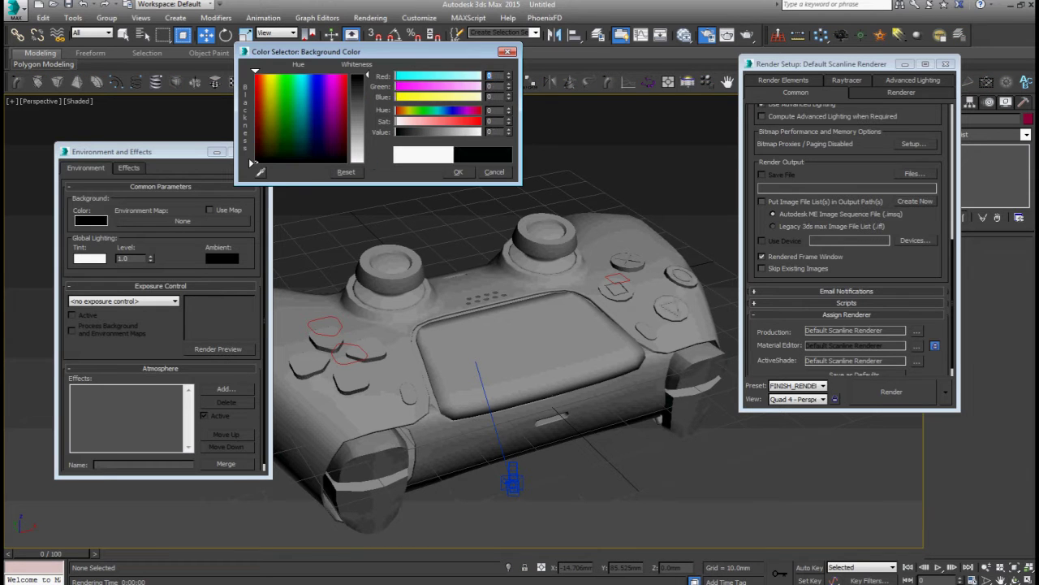
click(458, 172)
click(257, 151)
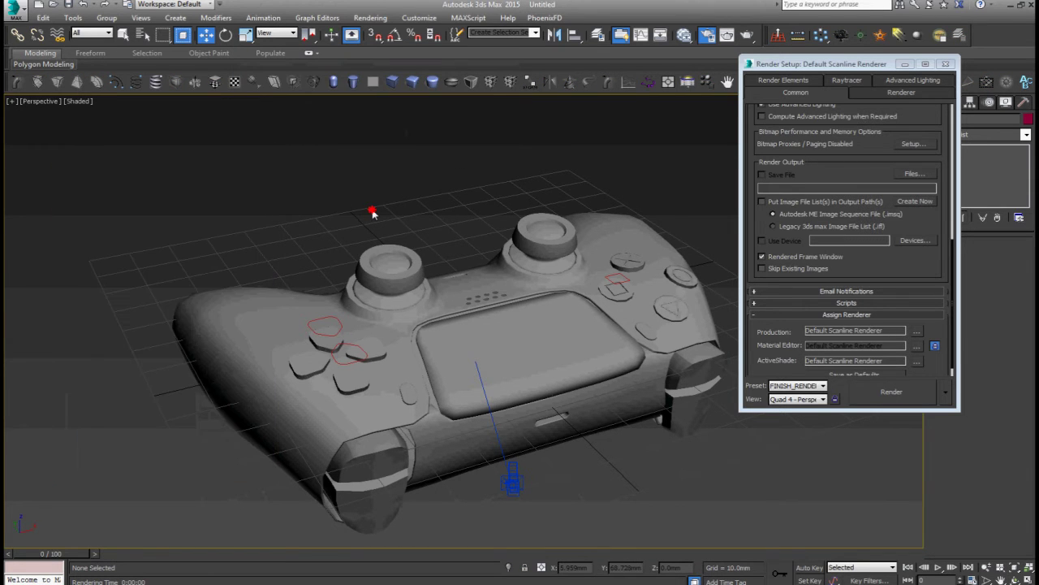
Step: Set the controller's display and rendering properties to By Object and turn off See-Through
click(496, 341)
right_click(496, 341)
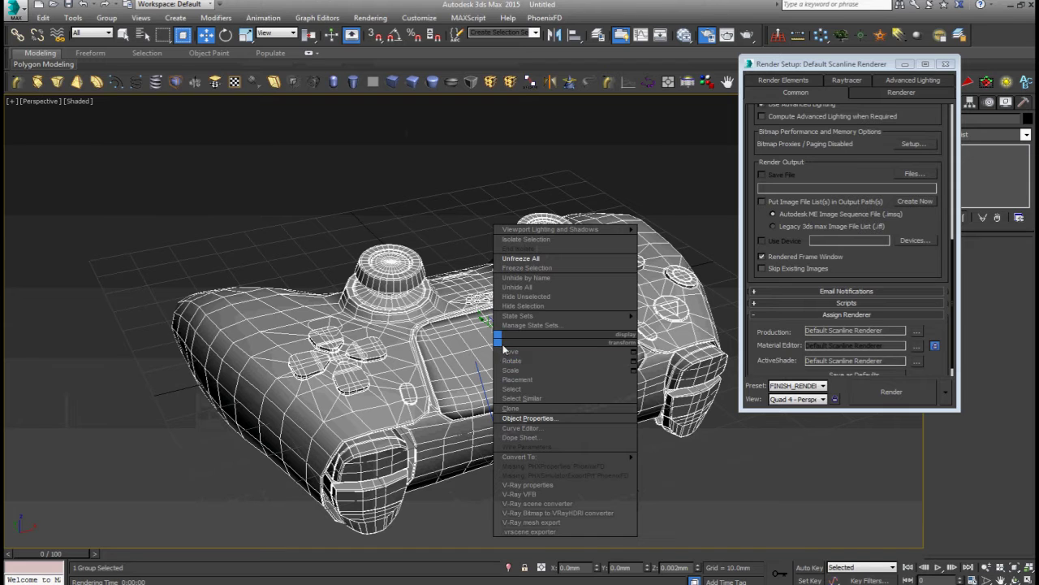
click(537, 419)
click(491, 309)
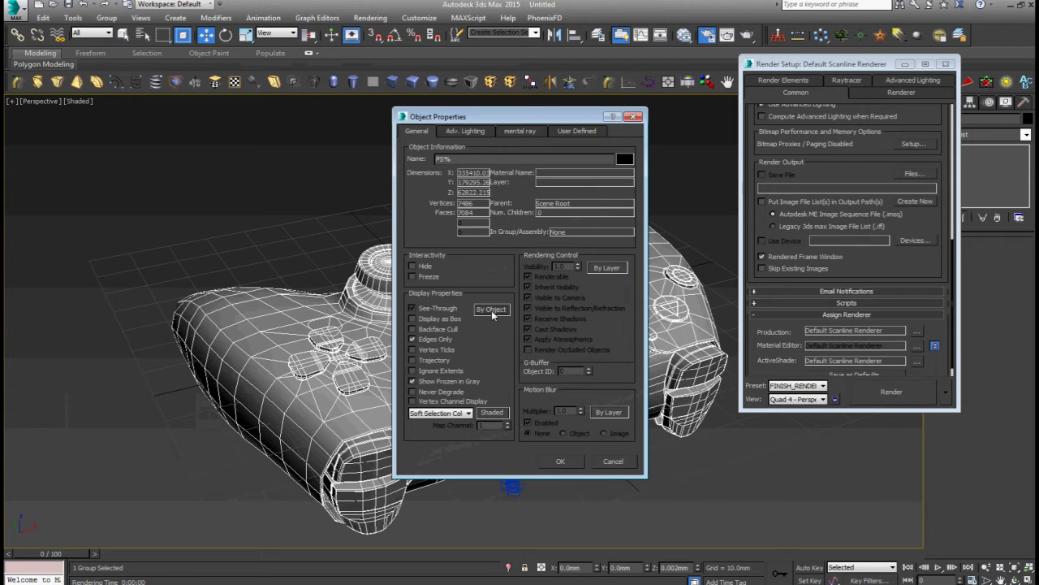
click(423, 309)
click(606, 269)
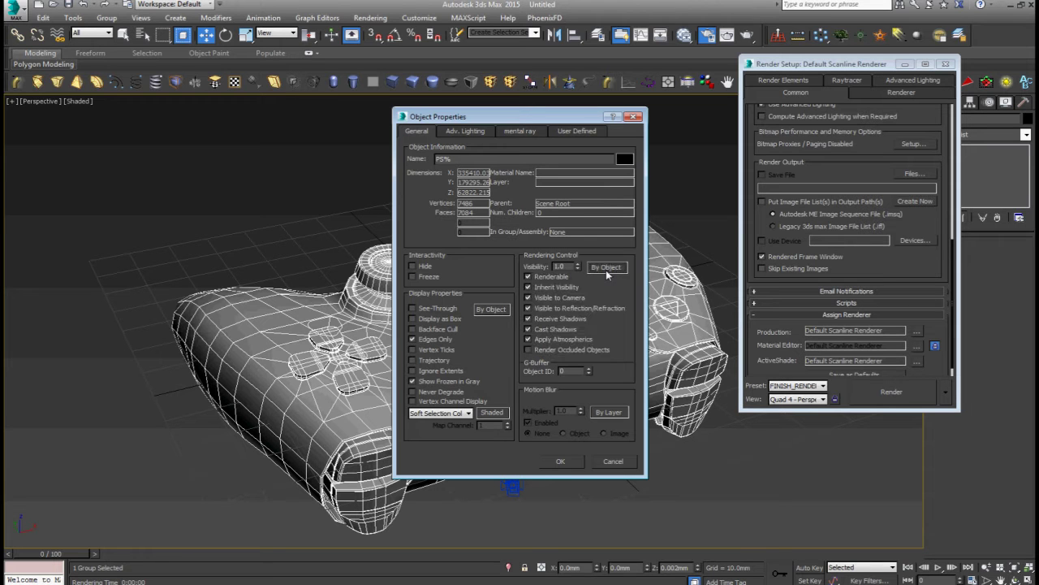
click(573, 460)
Step: Check the controller's V-Ray object properties, keeping geometry type at Default
right_click(568, 323)
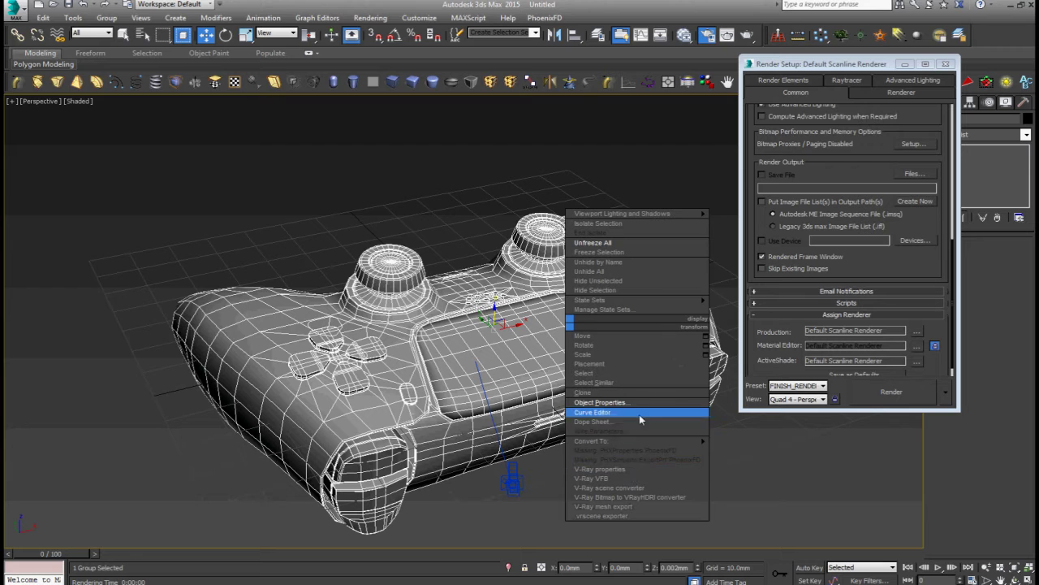
click(639, 471)
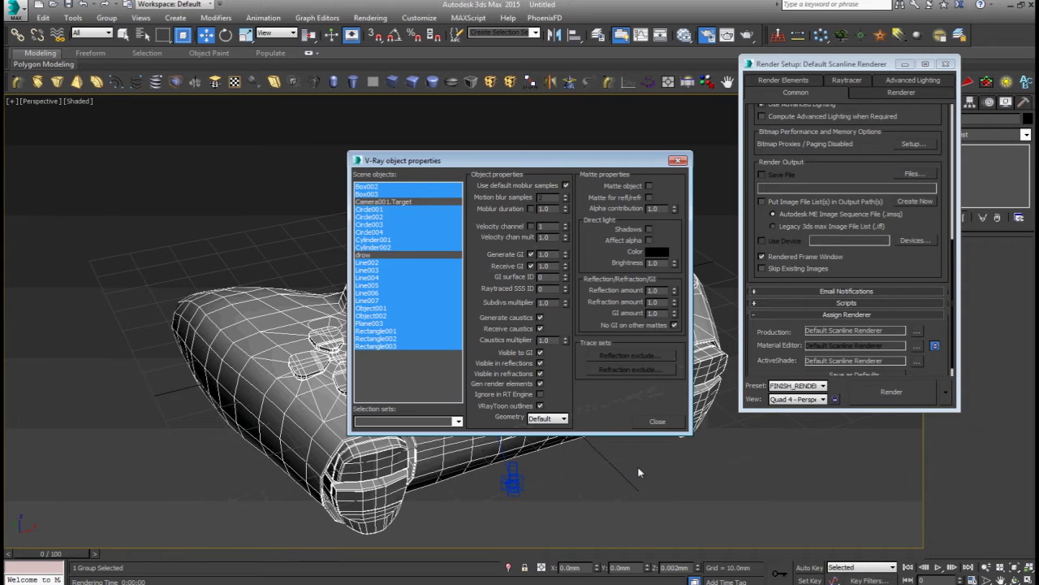
click(541, 419)
click(560, 420)
Step: Test-render the Perspective view, then switch to Camera001 and render it
click(679, 161)
click(686, 173)
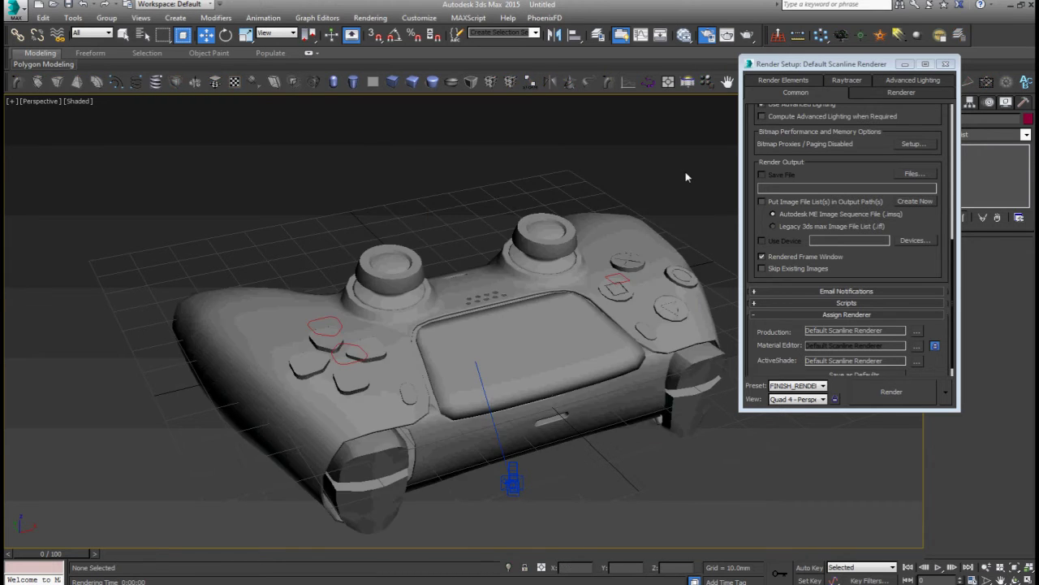
key(shift+q)
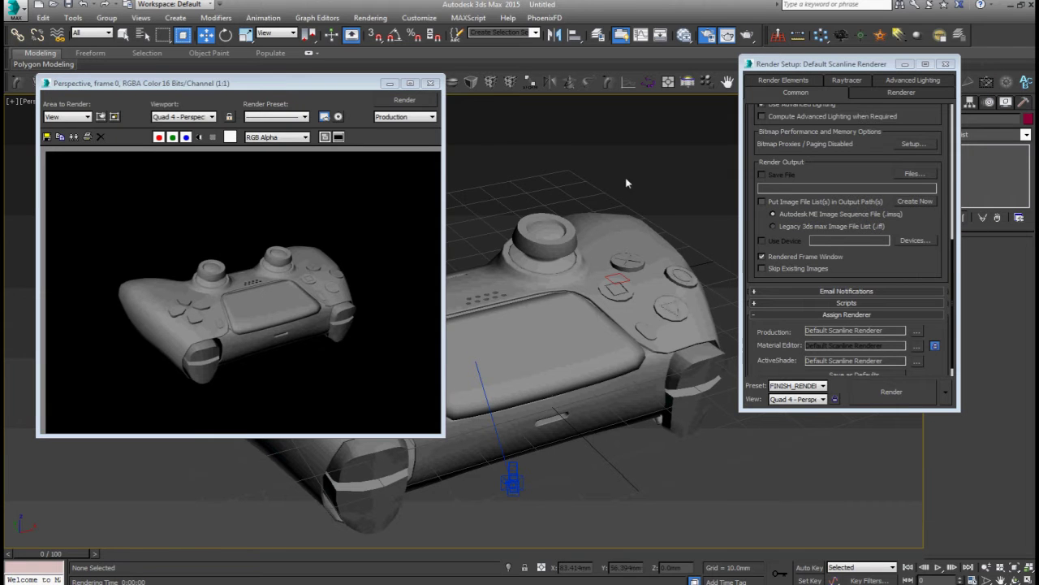
click(438, 78)
click(499, 351)
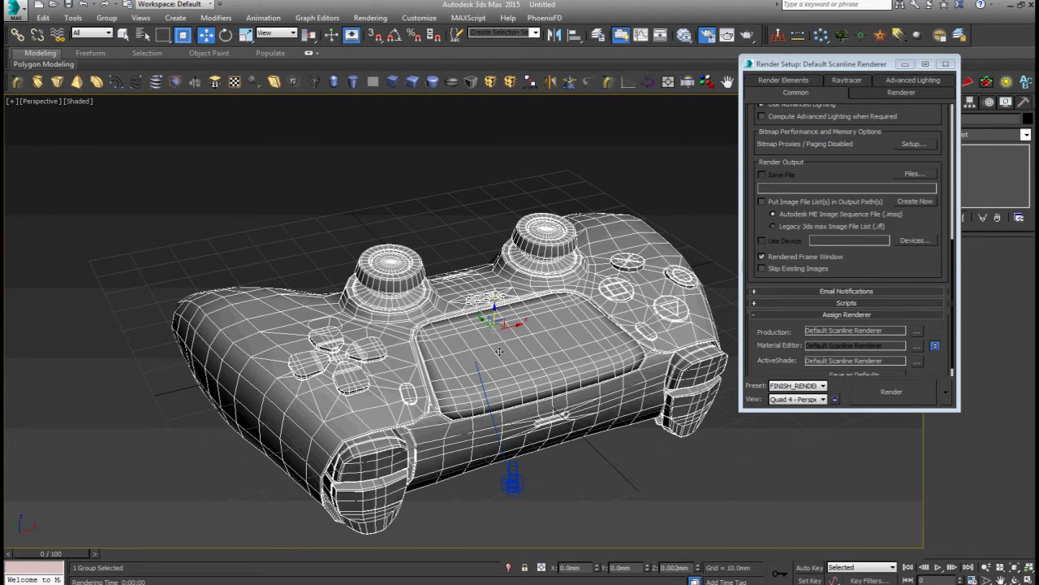
key(c)
key(shift+q)
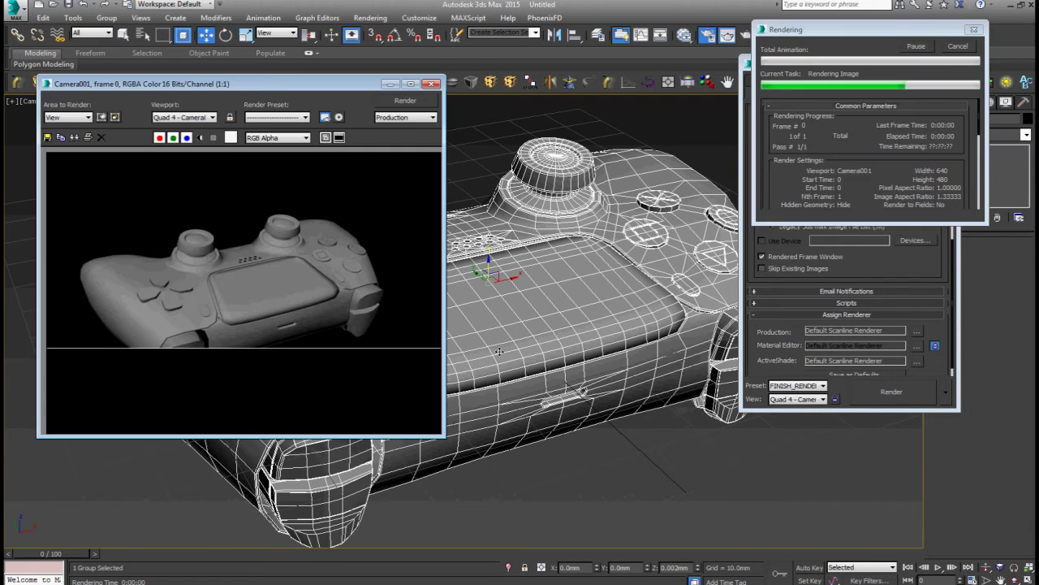
click(432, 84)
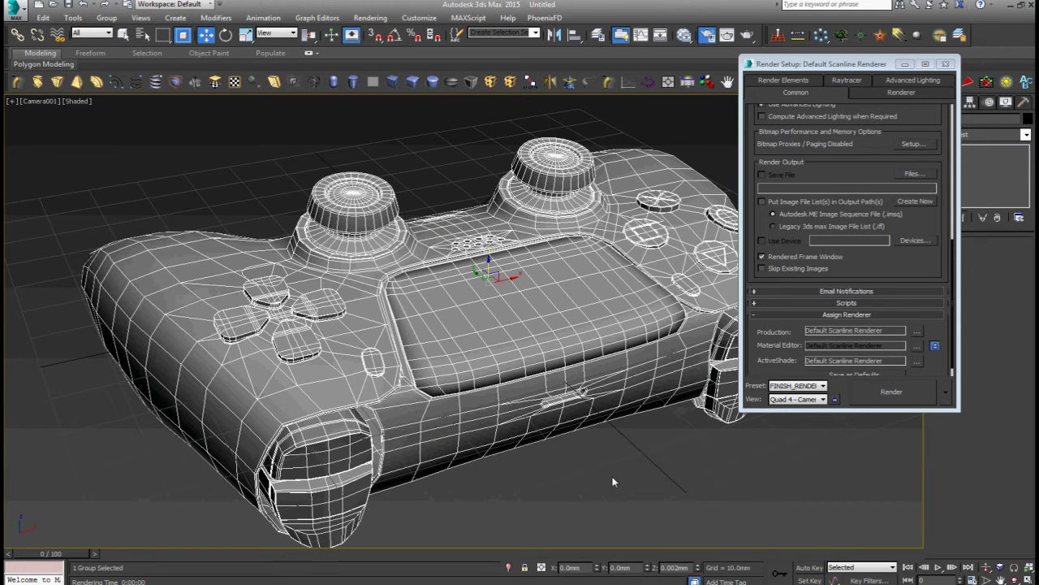
Step: Set the output size to 800x600 and render the camera view again
click(613, 481)
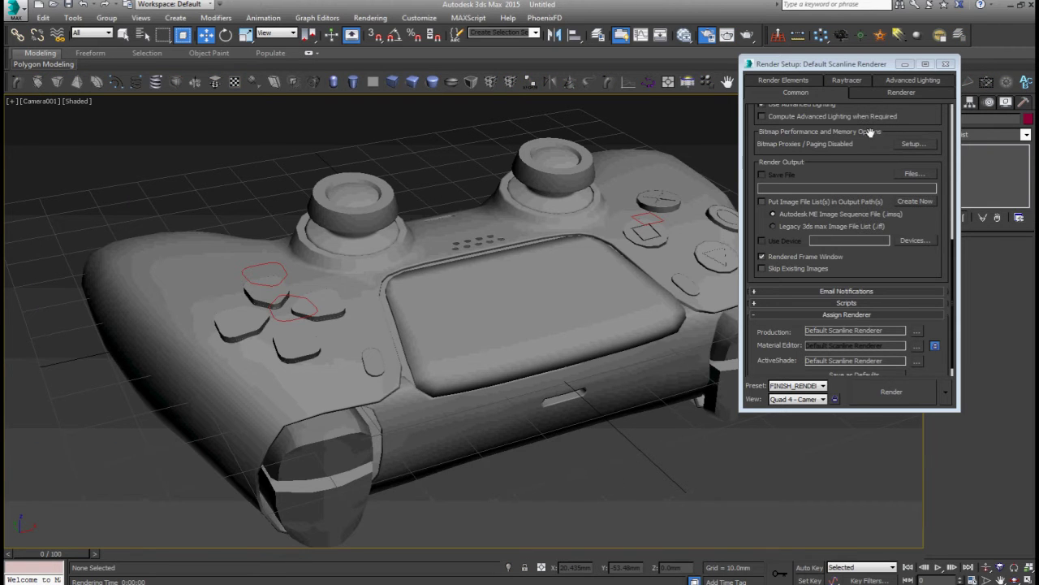
scroll(870, 133, up, 5)
click(915, 258)
click(891, 391)
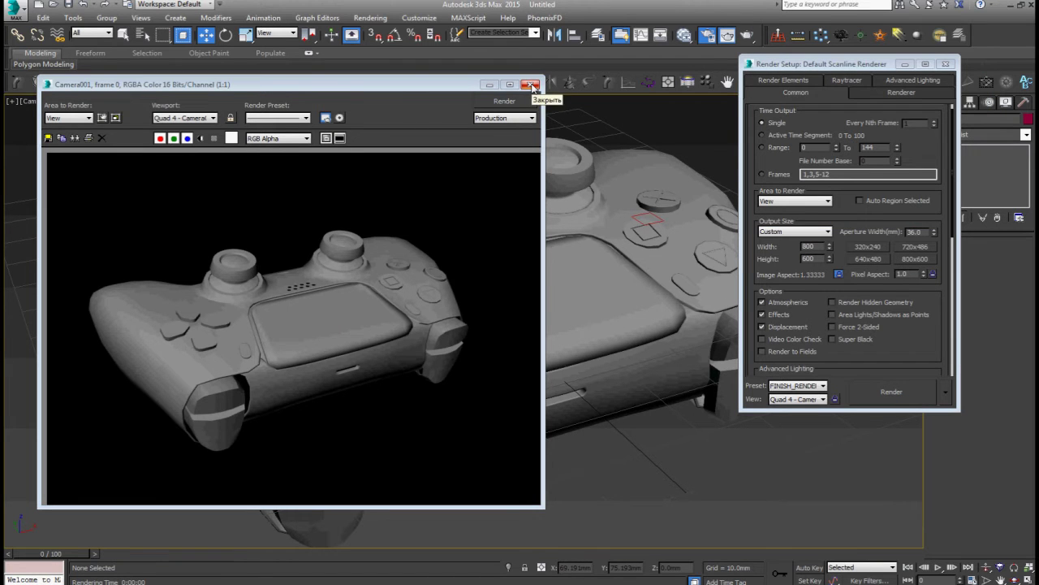
click(530, 85)
click(650, 288)
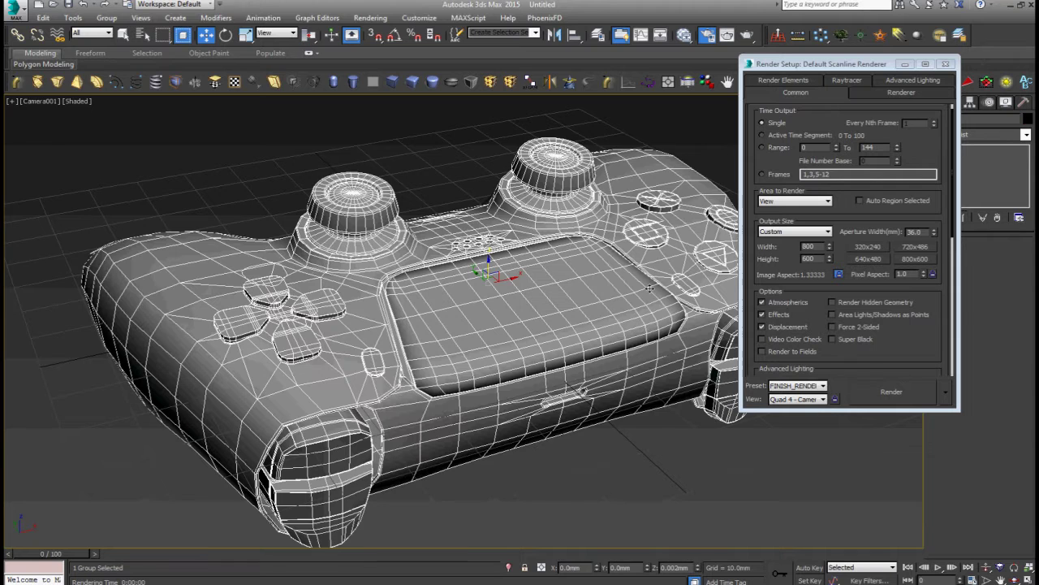
Step: In the Slate Material Editor, move the VRayMtl node out and assign it to the controller
key(m)
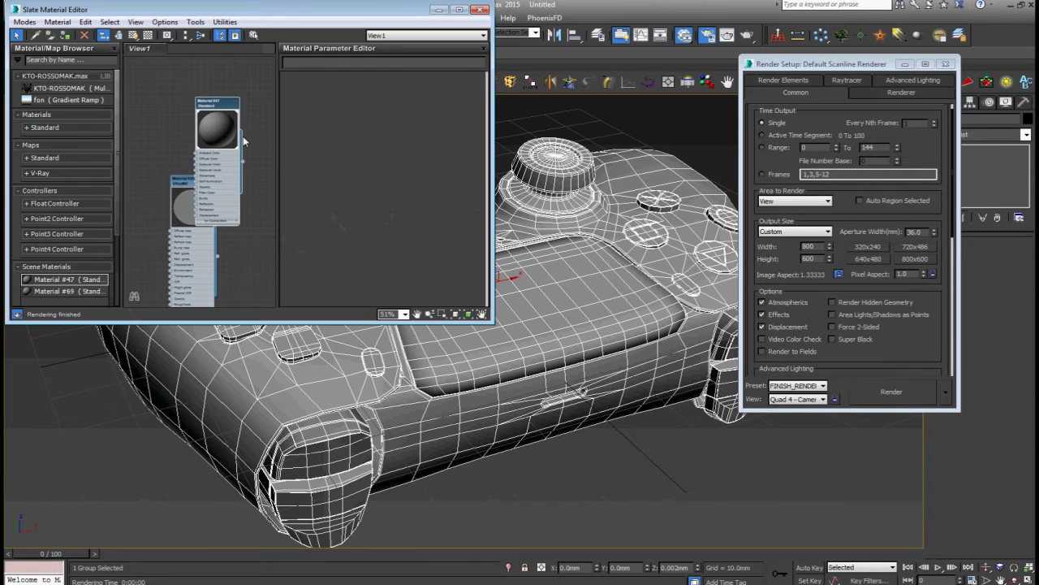
drag(204, 186, 254, 198)
drag(195, 182, 188, 154)
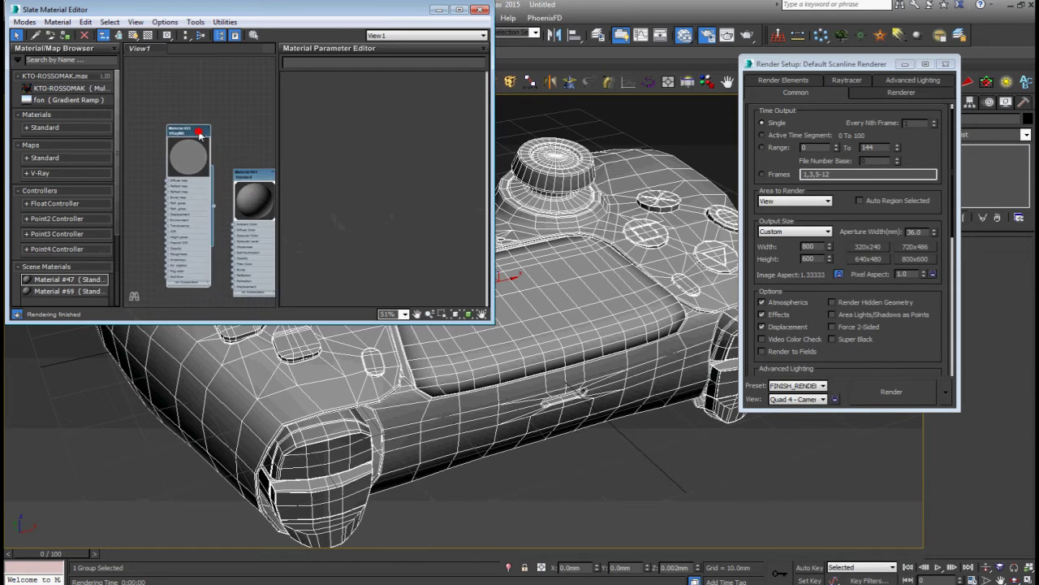
click(65, 35)
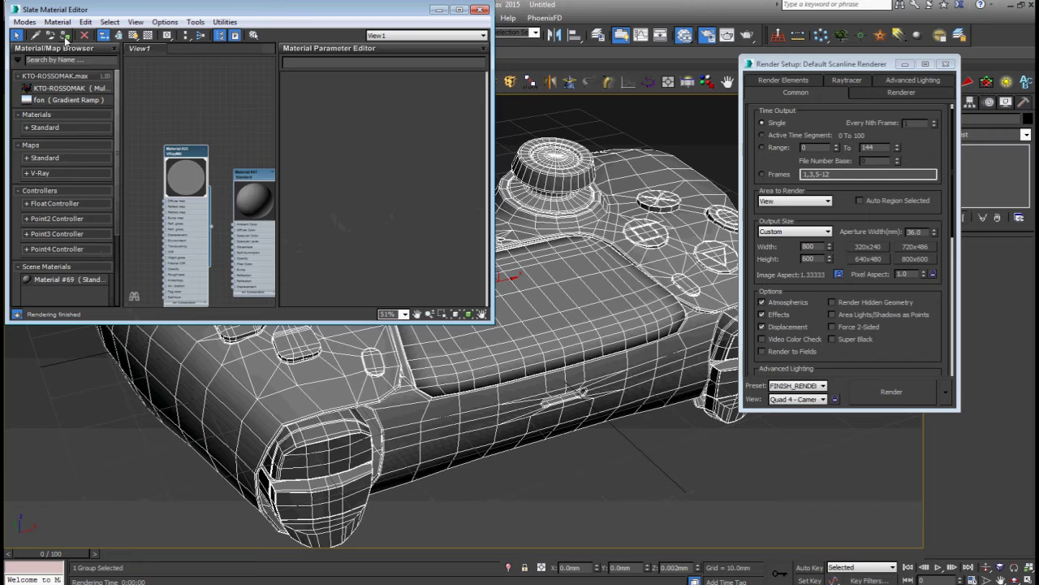
Step: Run a Camera001 test render showing the grey controller on black, then bring up the presets
click(887, 394)
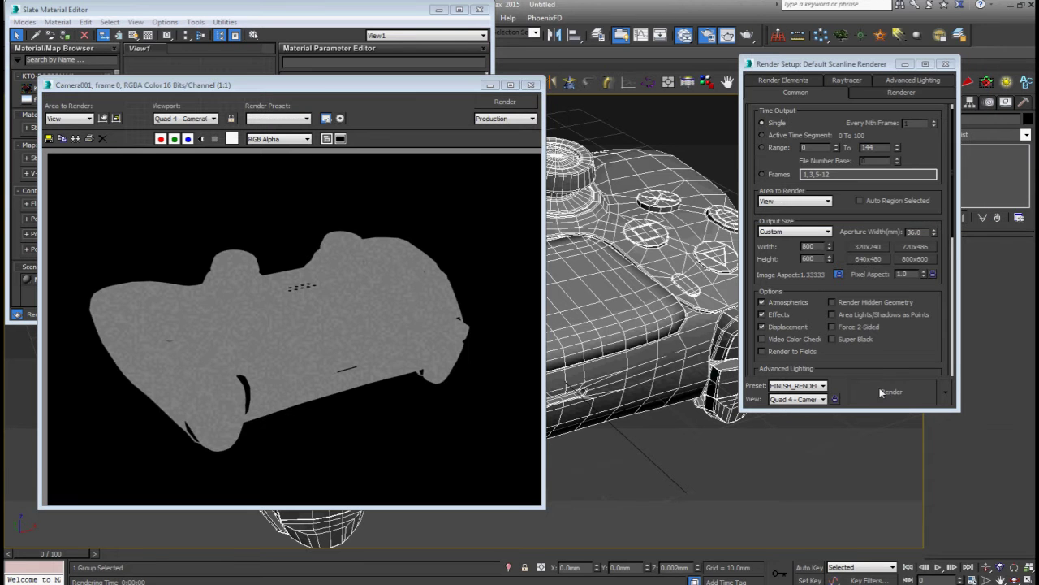
click(530, 86)
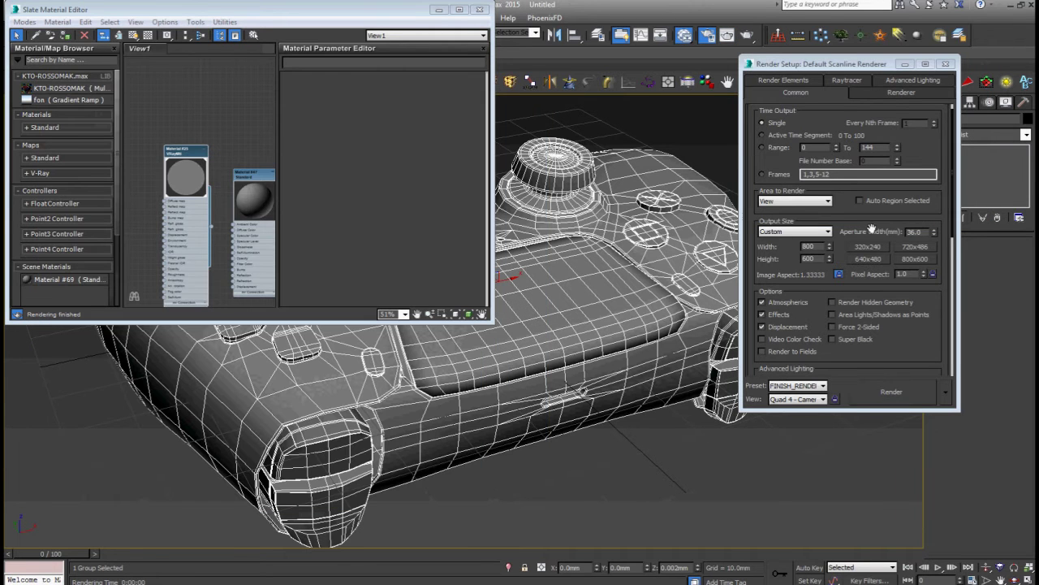
scroll(868, 229, down, 5)
scroll(856, 279, down, 3)
click(822, 386)
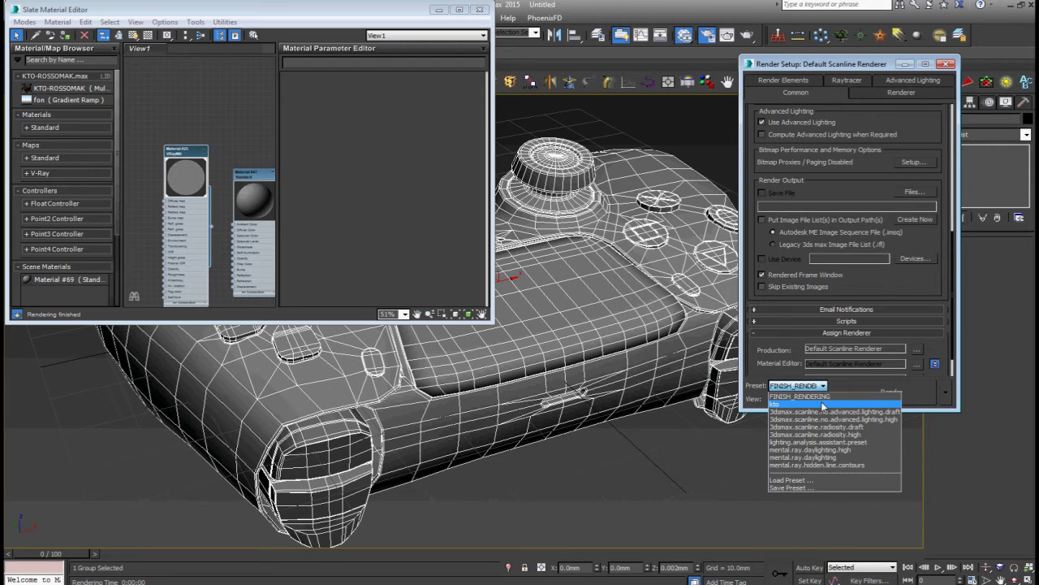
Step: Load the kto render preset with all categories and test-render a frame
click(823, 404)
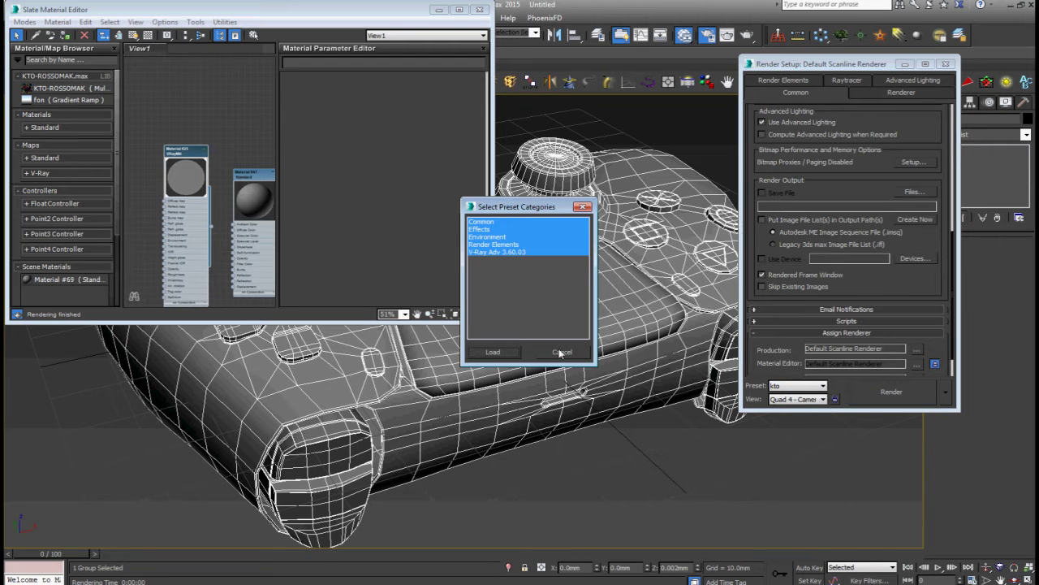
click(513, 349)
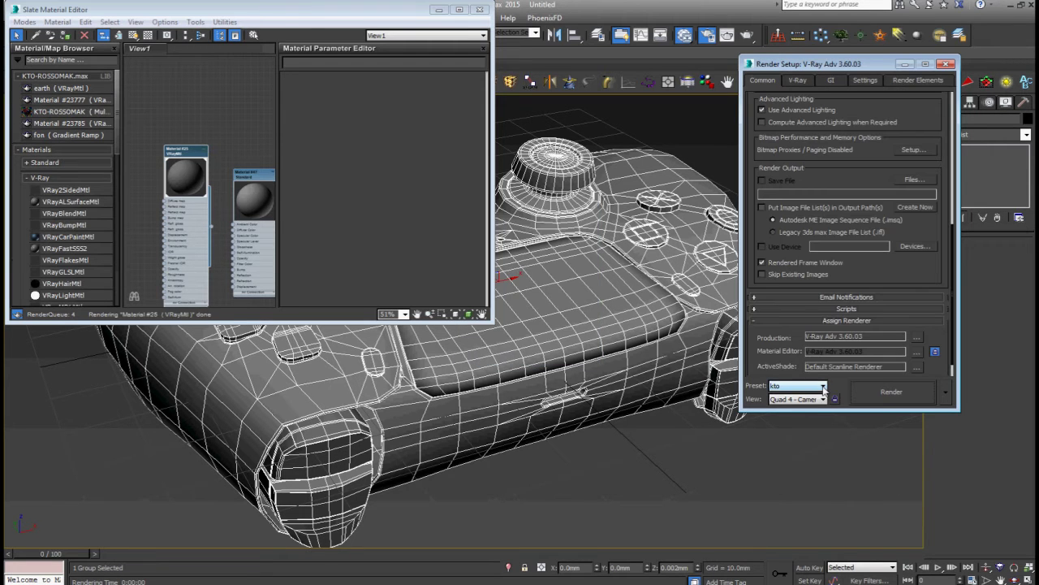
click(879, 394)
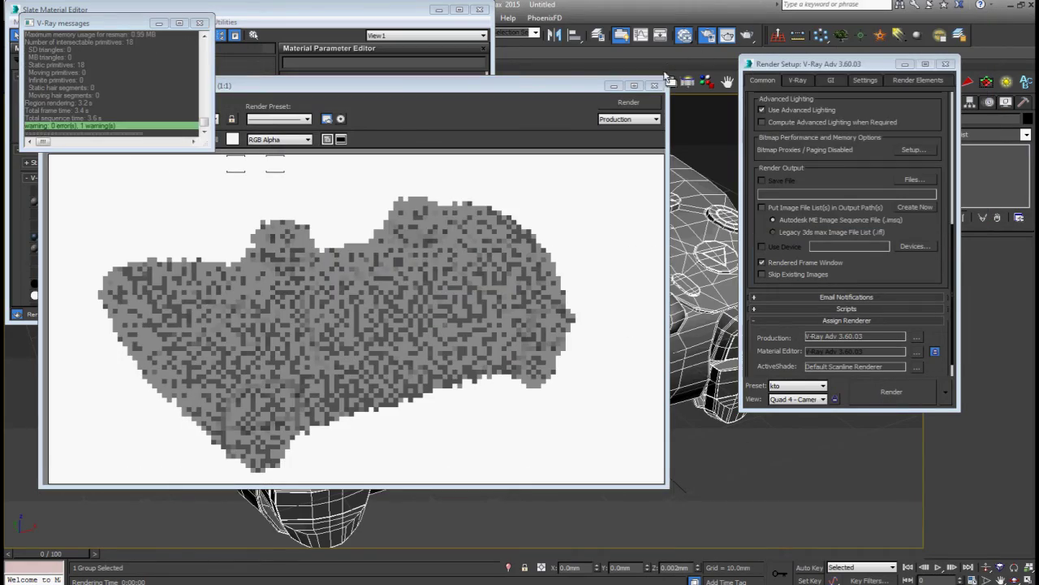
click(655, 85)
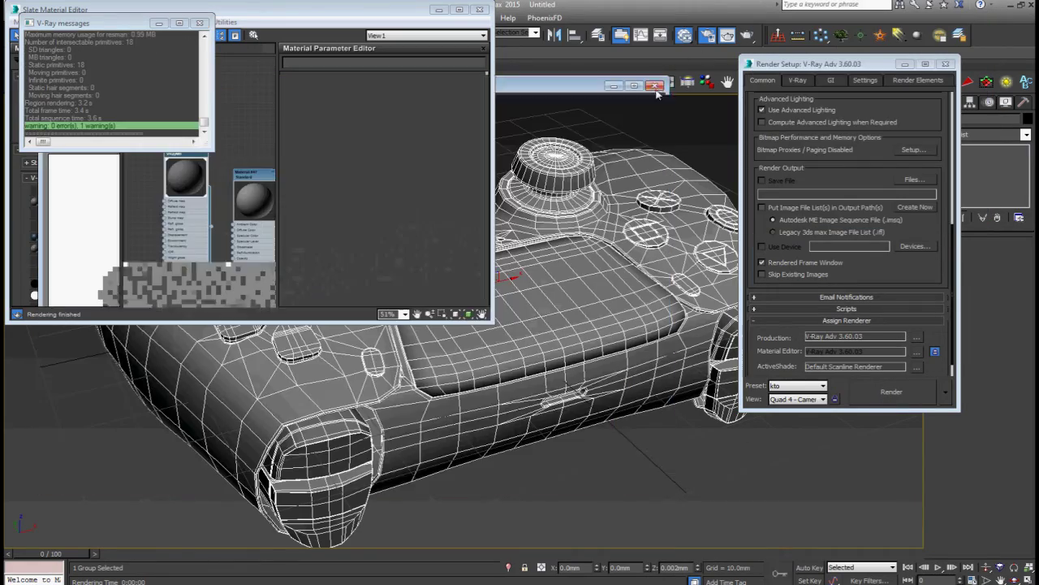
Step: Set V-Ray Adv 3.60.03 as the production renderer and dismiss the V-Ray messages
click(916, 337)
double_click(812, 162)
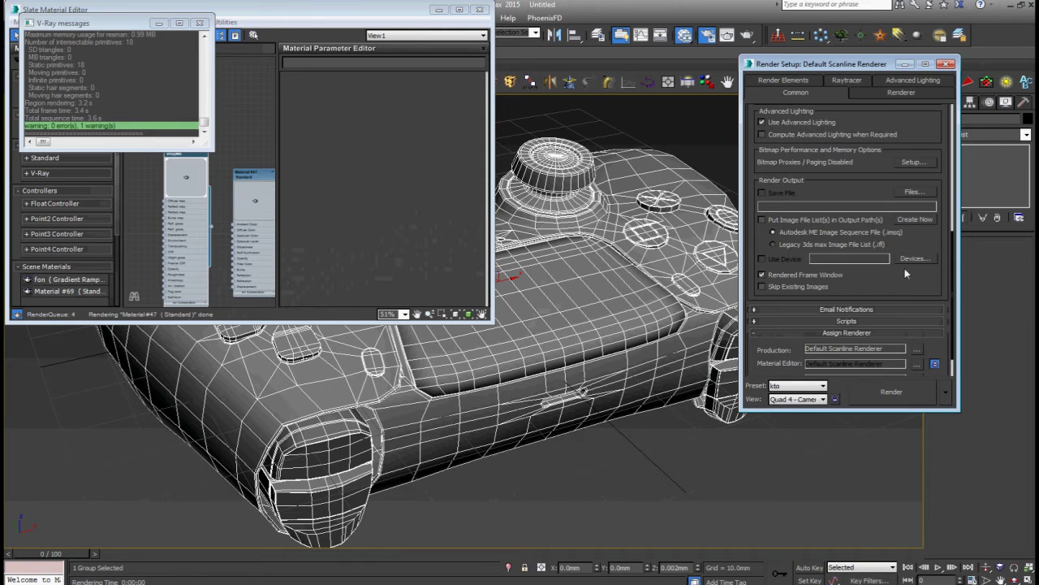
click(912, 351)
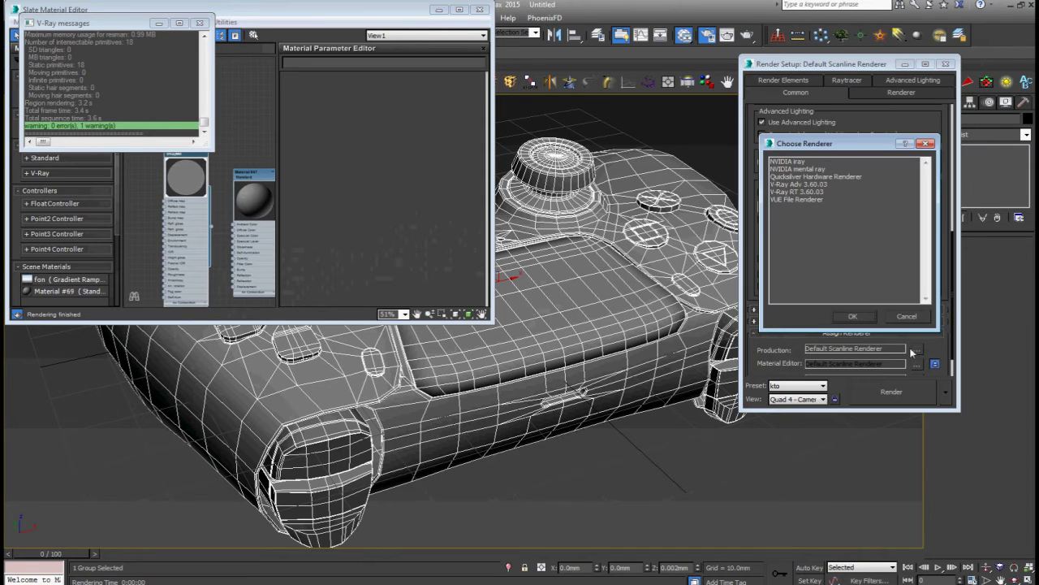
click(807, 185)
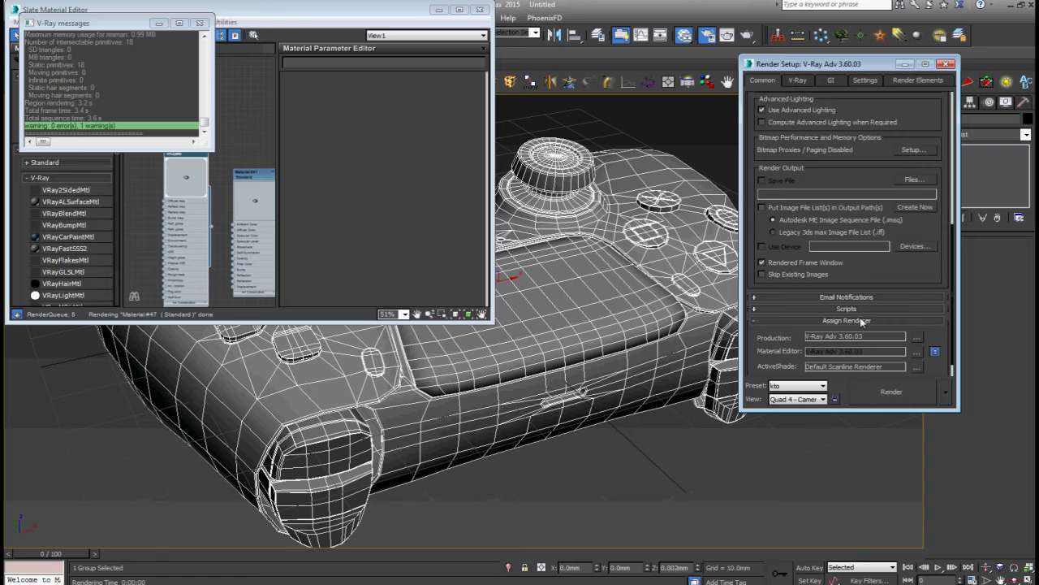
click(199, 23)
Step: Close the material editor and set the render output size to Custom
click(487, 24)
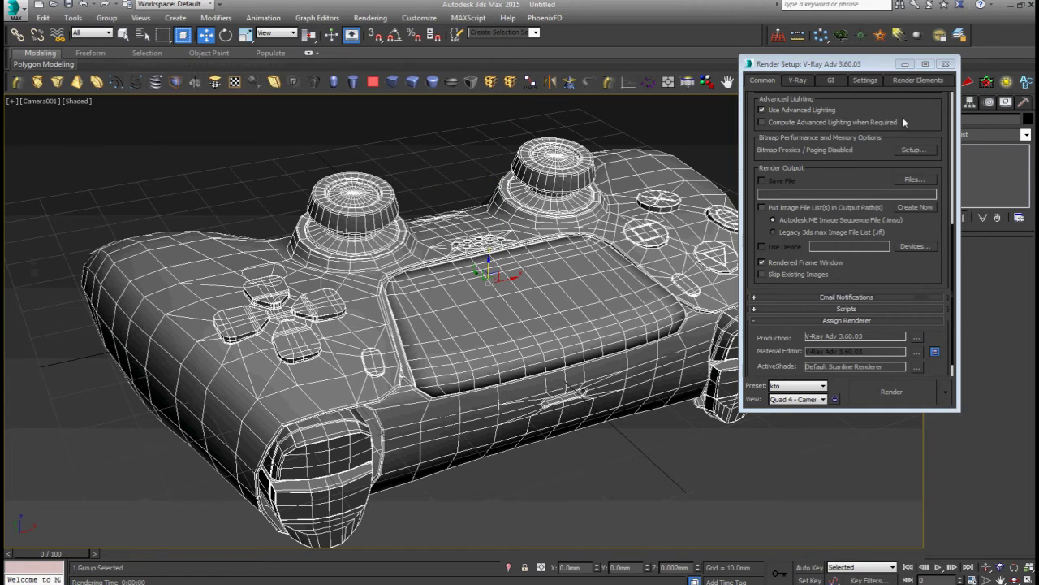
scroll(893, 243, up, 5)
click(809, 231)
click(805, 240)
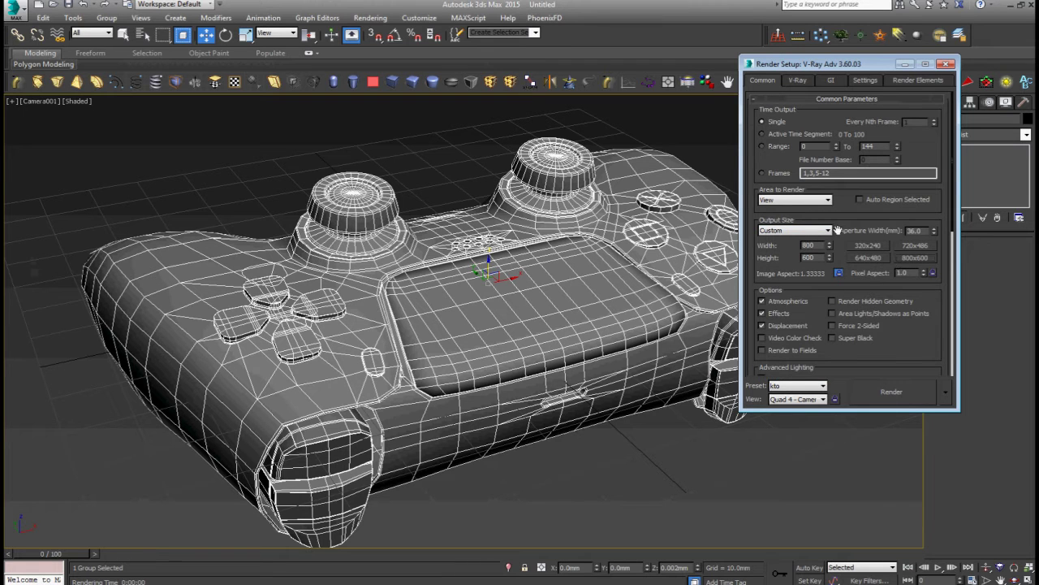
Step: Set the V-Ray image filter to Area
click(797, 79)
click(913, 170)
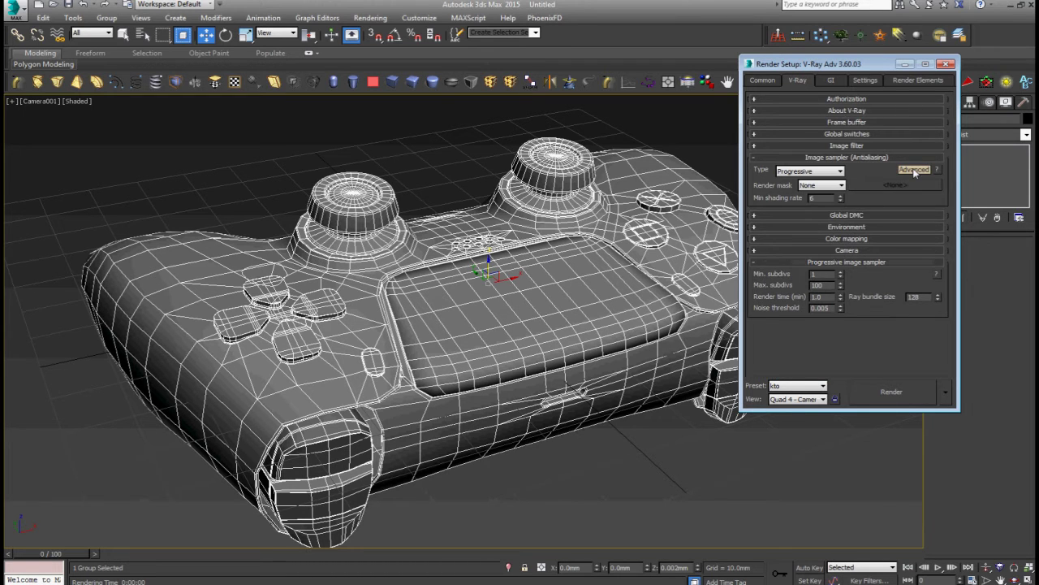
click(854, 146)
click(885, 160)
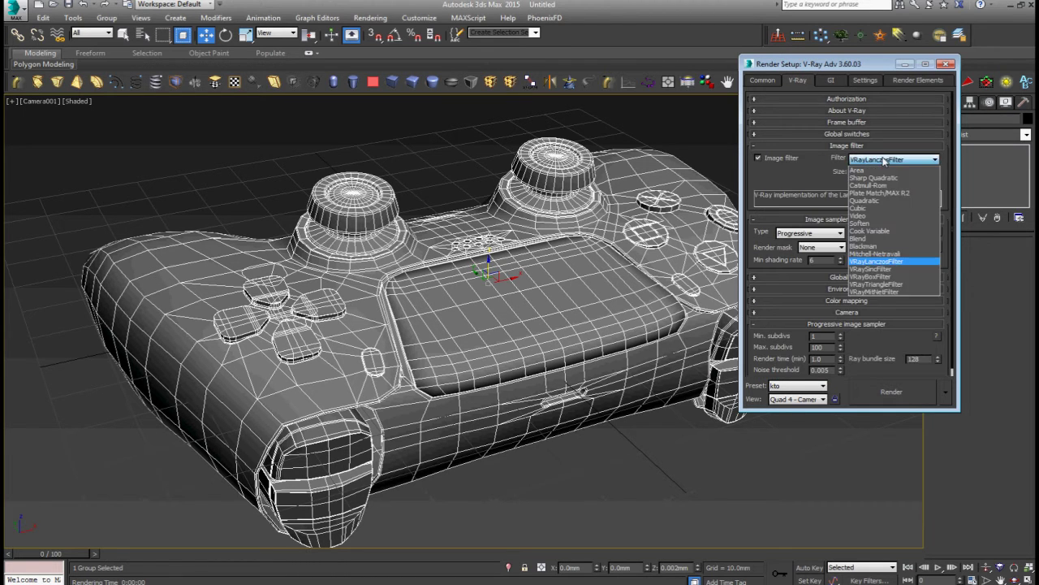
click(883, 169)
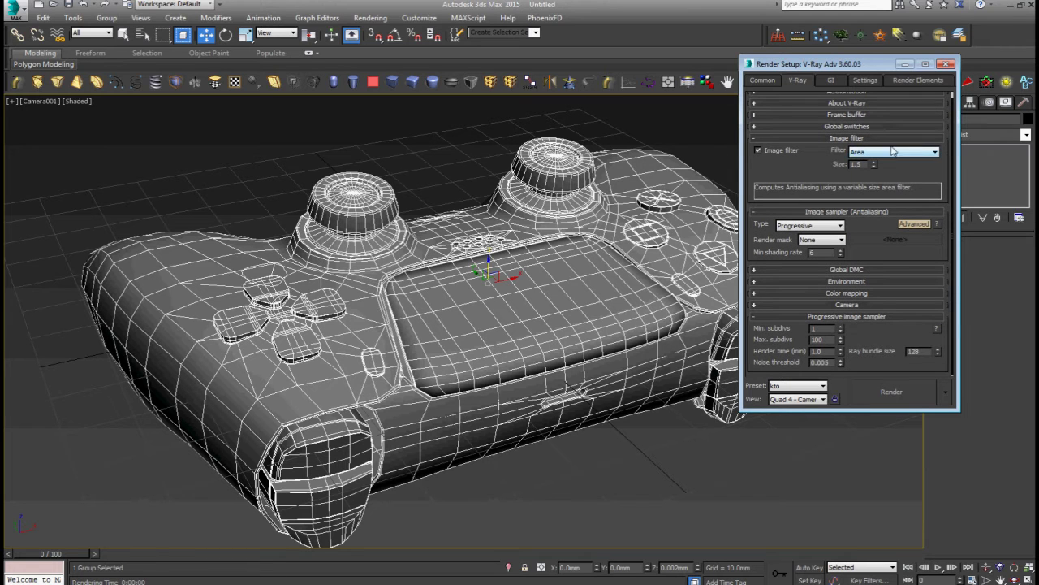
Step: Set the Global DMC adaptive noise threshold to 0.05
click(878, 276)
scroll(864, 270, down, 2)
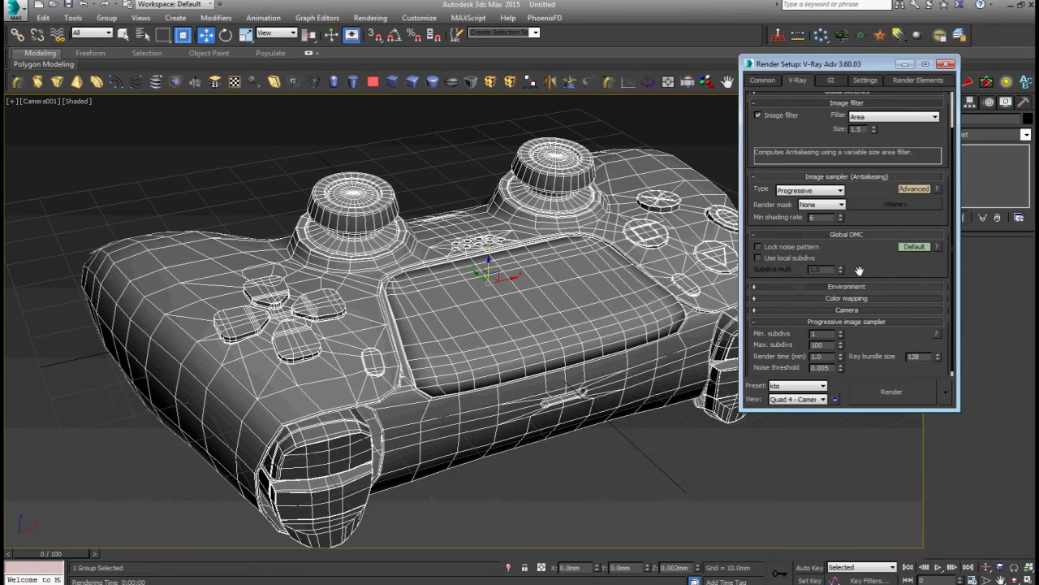
click(914, 247)
scroll(890, 258, down, 3)
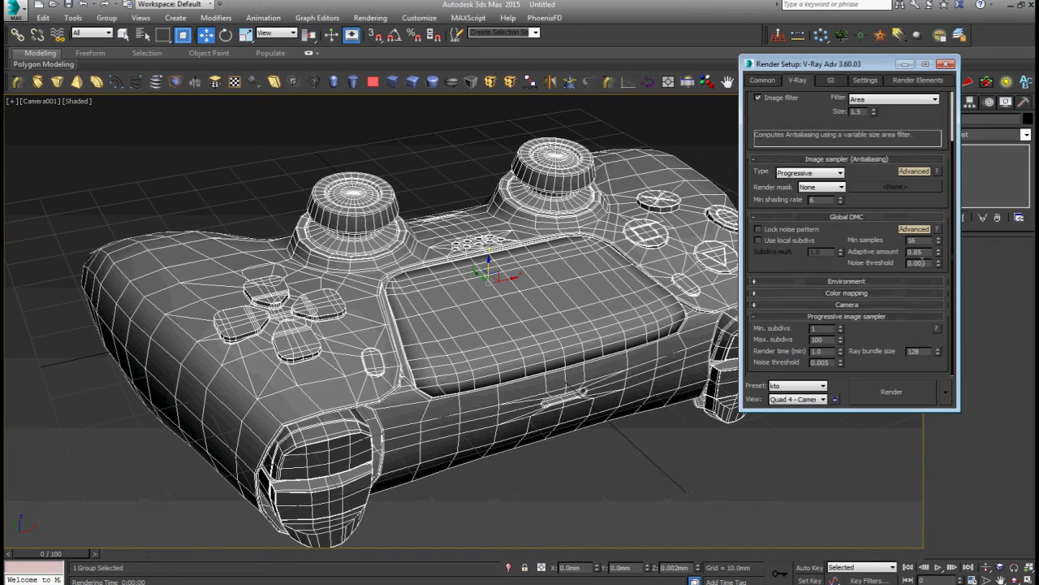
text(0.05)
key(Return)
Step: Switch the image sampler to Bucket with subdivs 4 to 8 and threshold 0.005
click(828, 174)
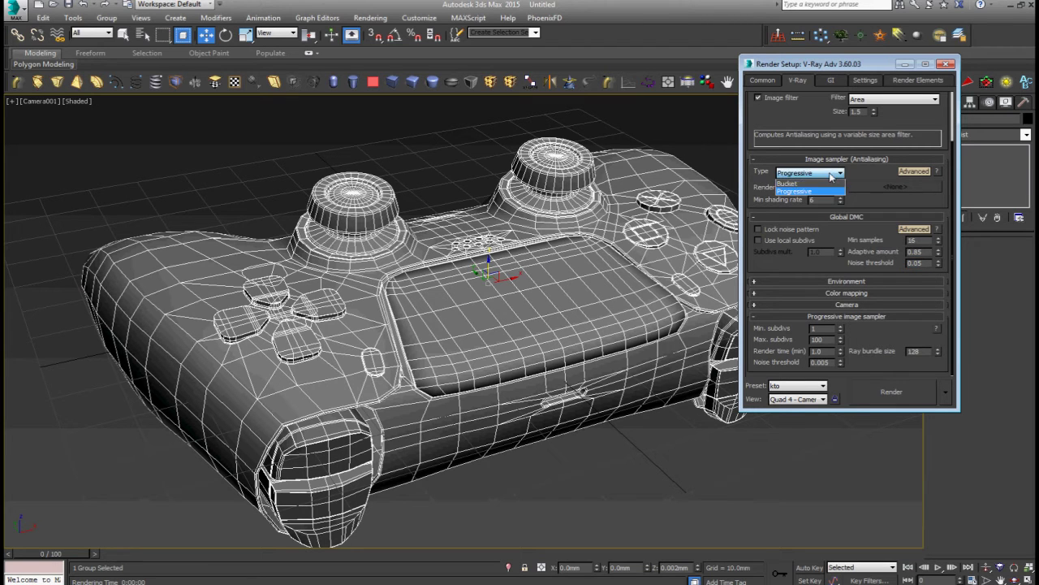
click(829, 185)
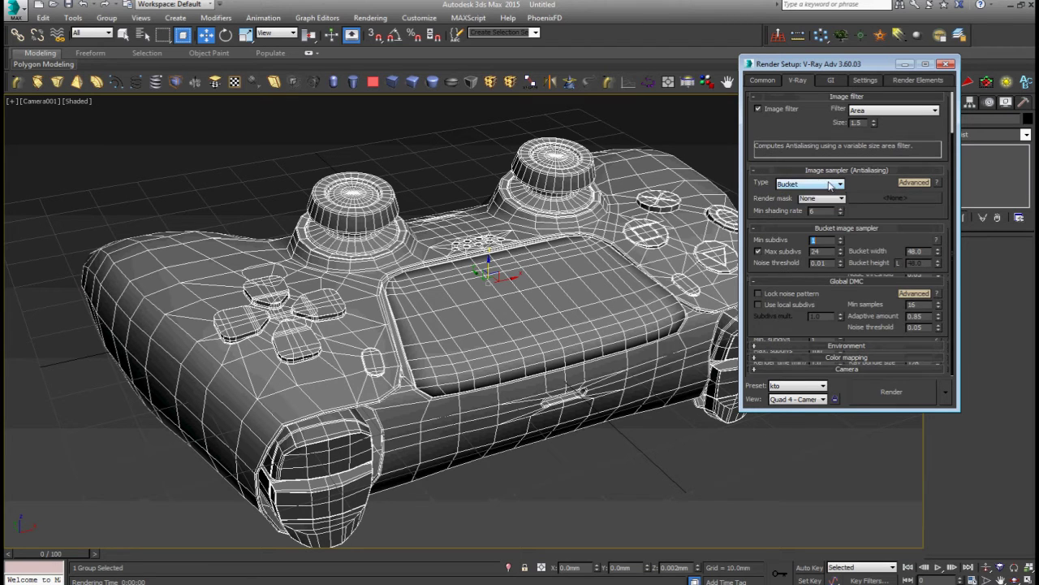
click(827, 270)
key(BackSpace)
text(8)
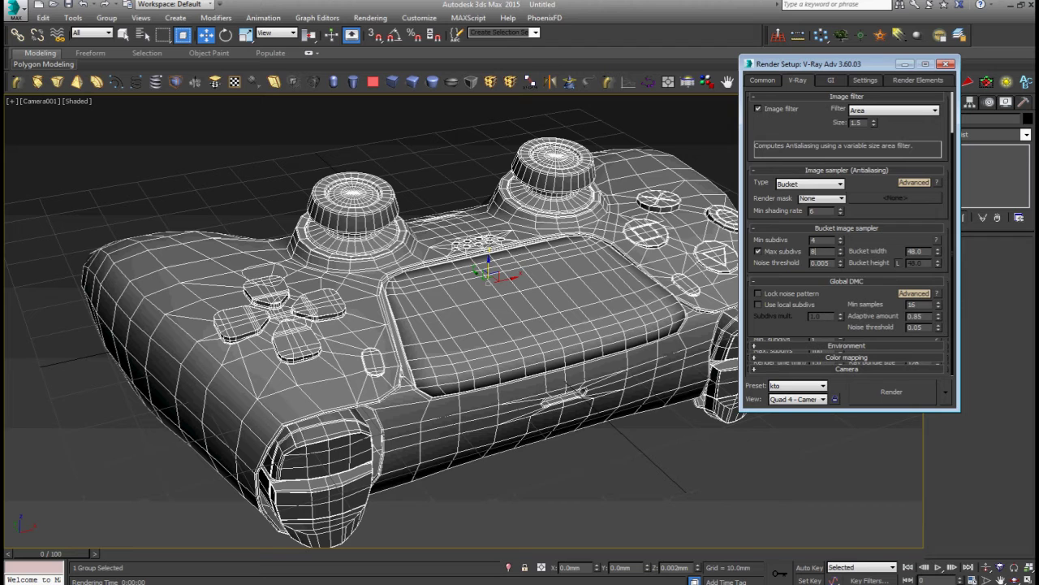
scroll(877, 244, up, 2)
scroll(881, 277, down, 2)
Step: Under Color mapping, choose Linear multiply and set the bright multiplier to 1.1
click(873, 346)
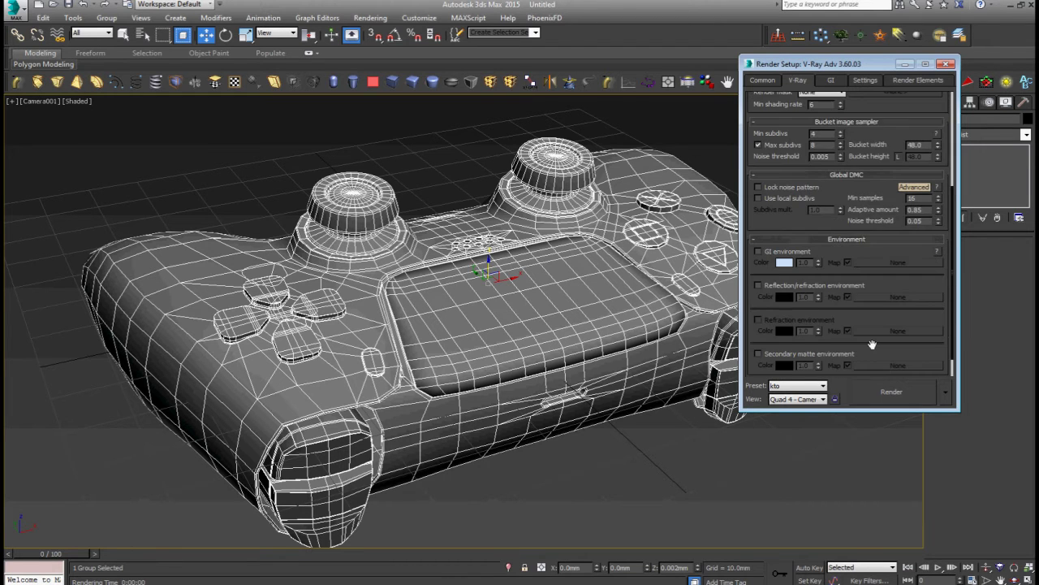
click(874, 356)
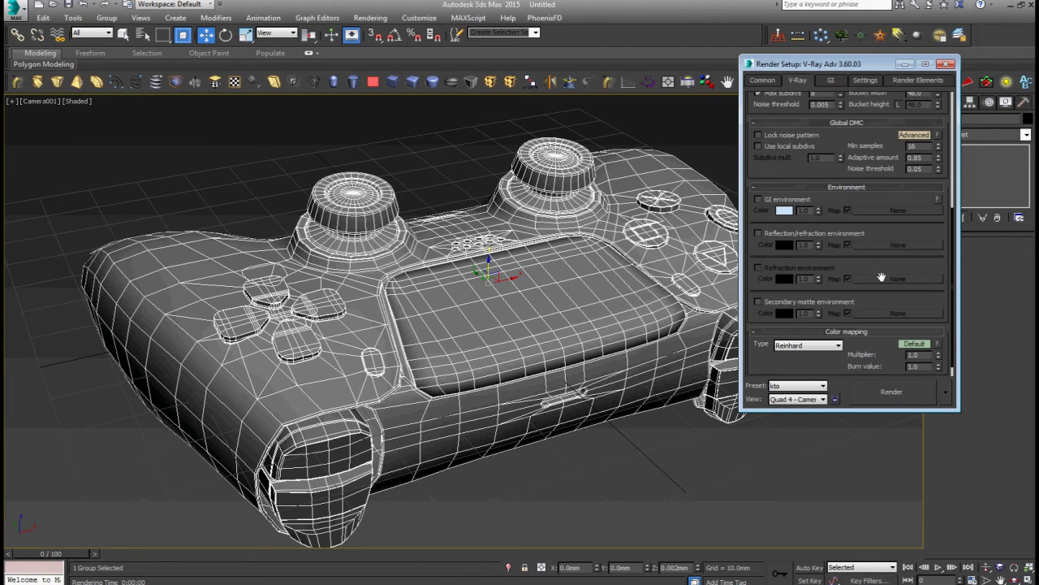
click(912, 333)
scroll(893, 325, down, 2)
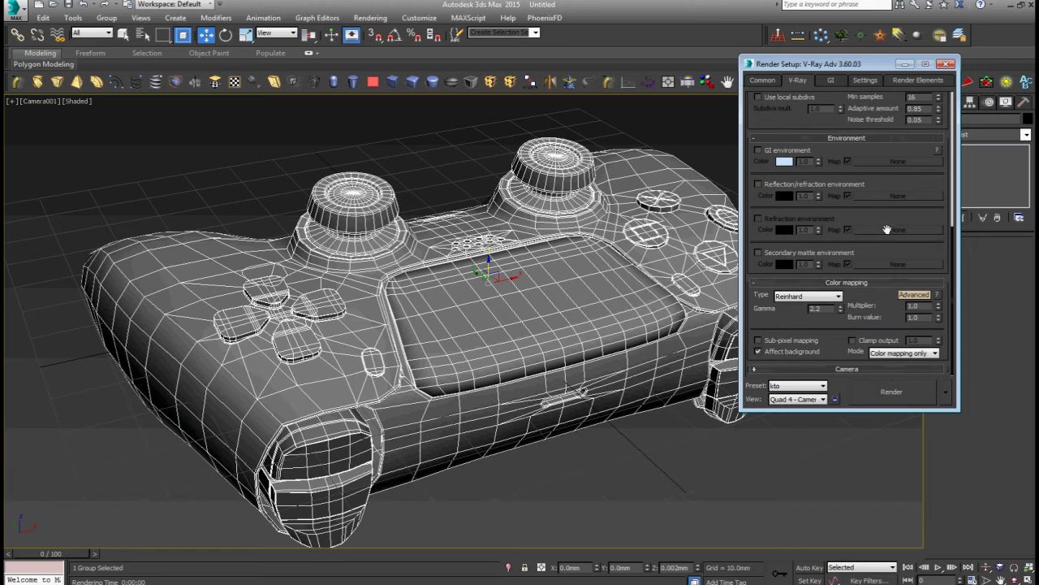
click(838, 296)
click(836, 307)
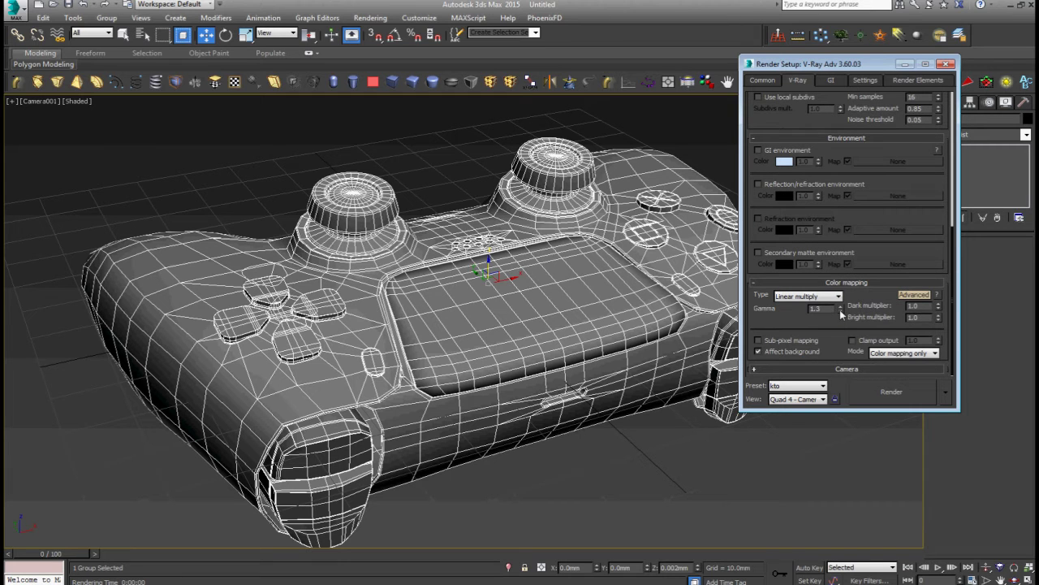
click(938, 314)
scroll(873, 253, up, 5)
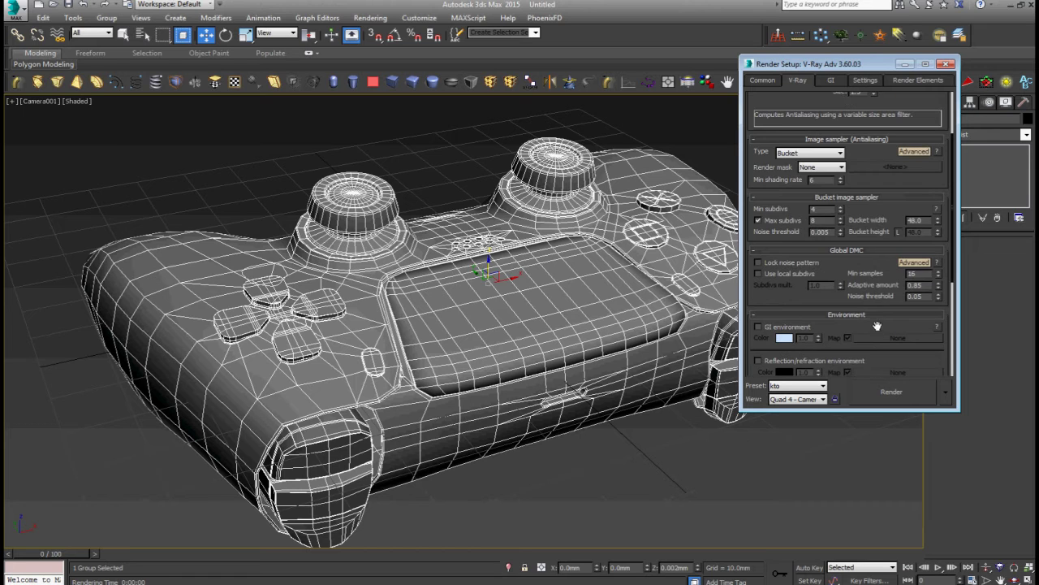
Step: Give the light cache 500 subdivs and World scale
click(834, 82)
click(913, 112)
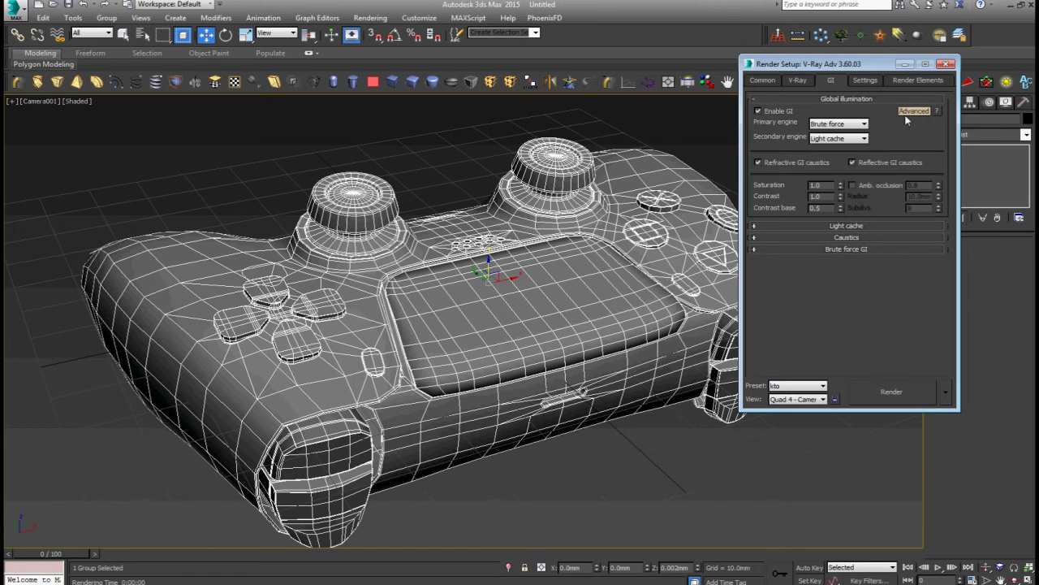
click(878, 225)
click(912, 237)
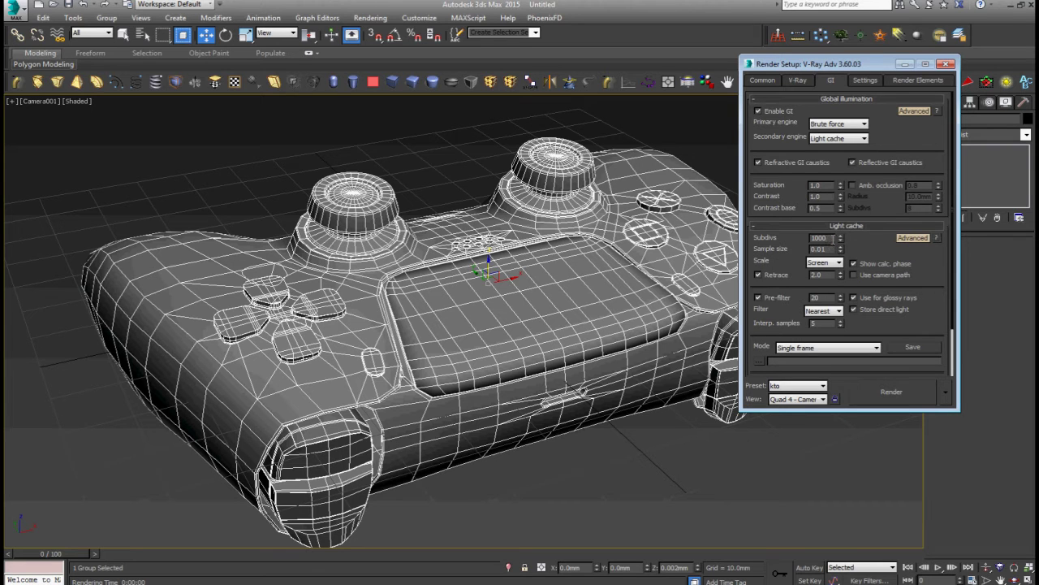
double_click(834, 238)
text(500)
click(841, 262)
click(832, 280)
double_click(828, 250)
Step: In the V-Ray system settings, set the bucket sequence to Top->Bottom
click(869, 80)
click(916, 123)
click(836, 139)
click(828, 147)
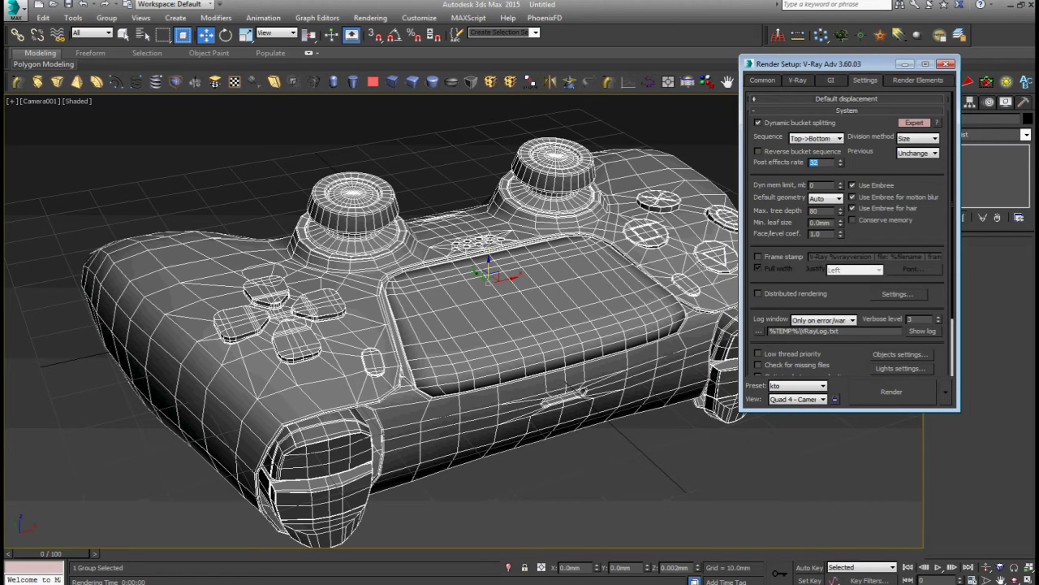
Step: Set default geometry to Dynamic with a 3000 MB dynamic memory limit
click(824, 199)
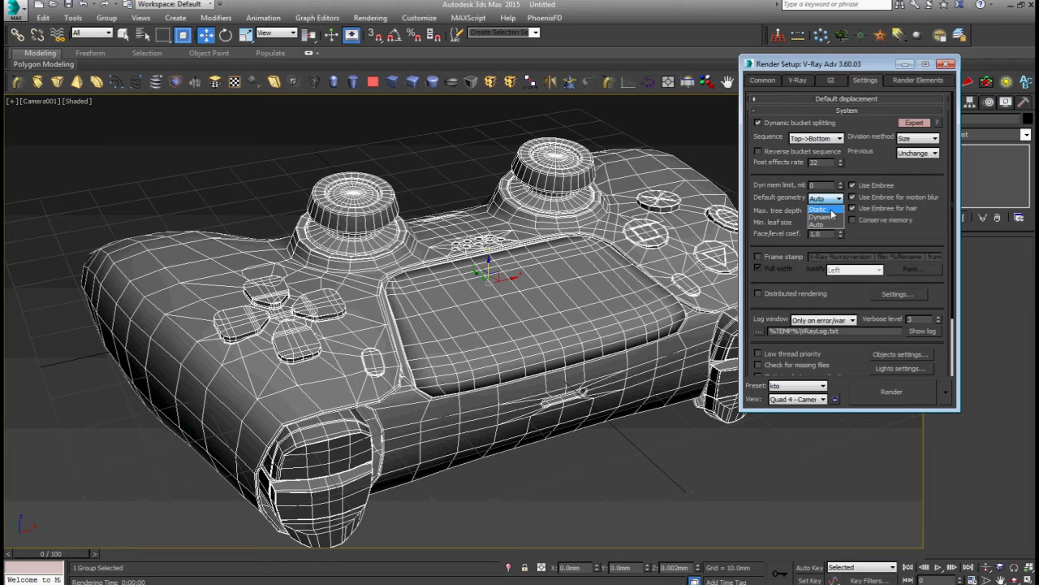
click(824, 215)
double_click(825, 186)
text(3000)
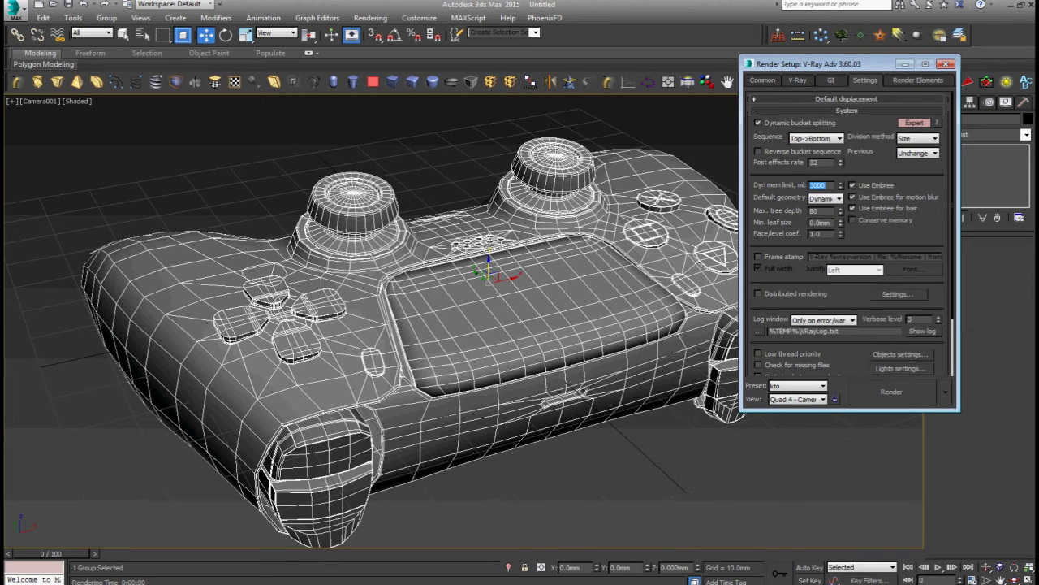
Step: Review the Render Elements, Common and V-Ray tabs, then the GI tab's Brute force/Light cache settings
click(913, 81)
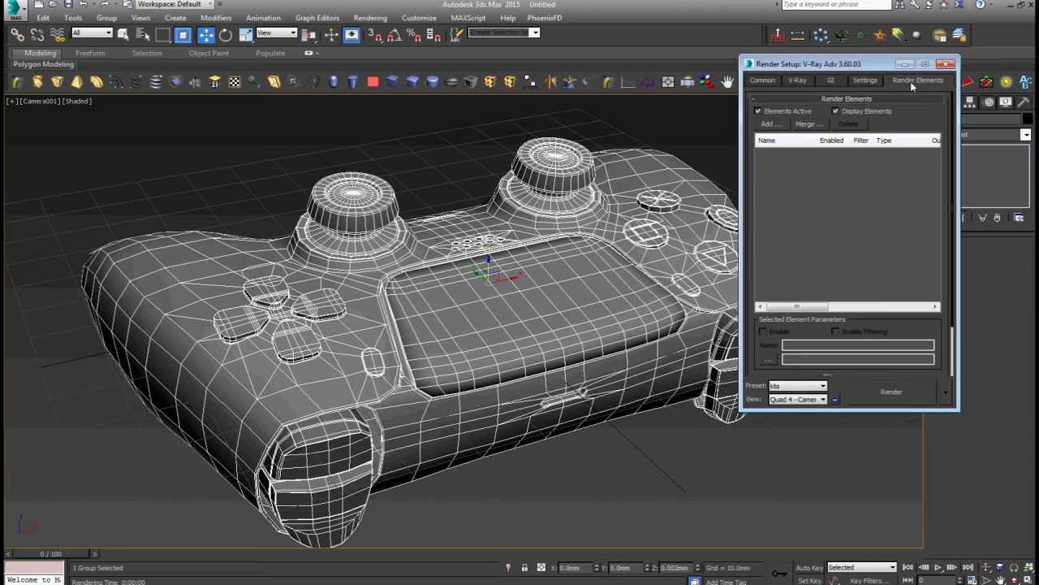
click(777, 82)
click(790, 81)
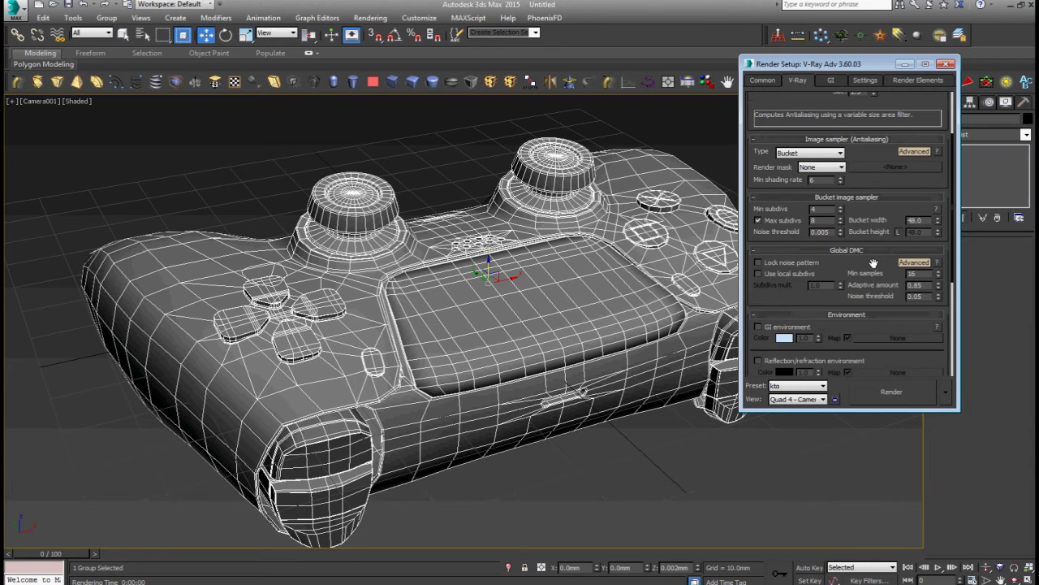
drag(873, 263, 856, 141)
scroll(857, 146, down, 2)
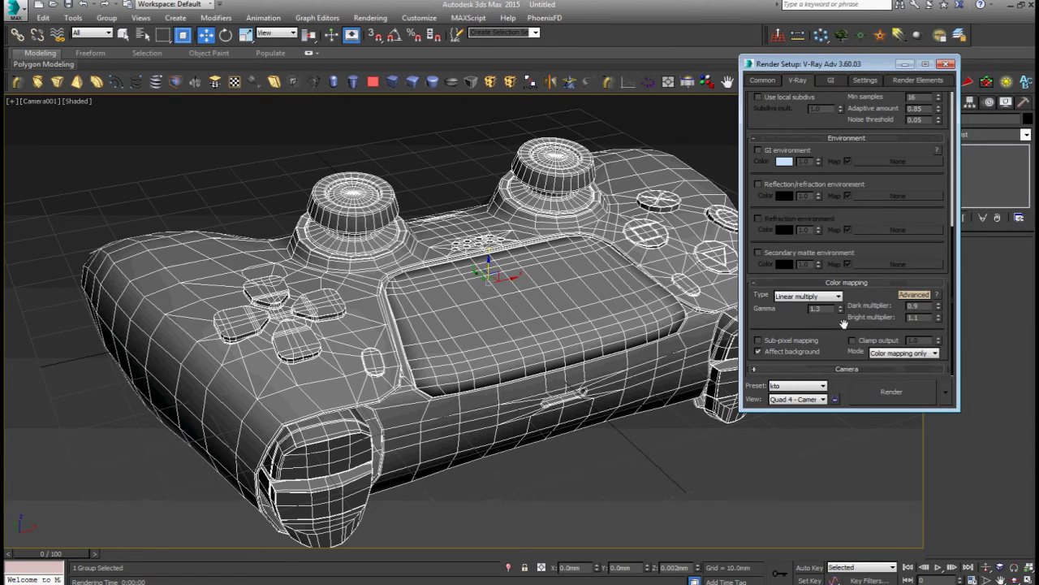
click(831, 81)
mouse_move(892, 207)
mouse_down()
mouse_move(884, 134)
mouse_move(888, 211)
mouse_up()
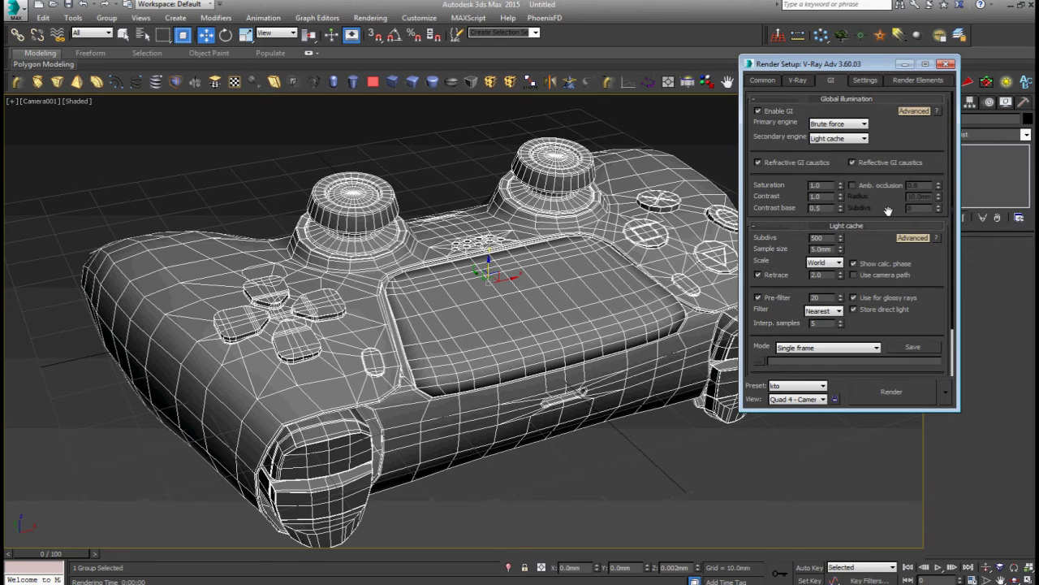
Step: Start a test render of the camera view, then cancel it
click(914, 395)
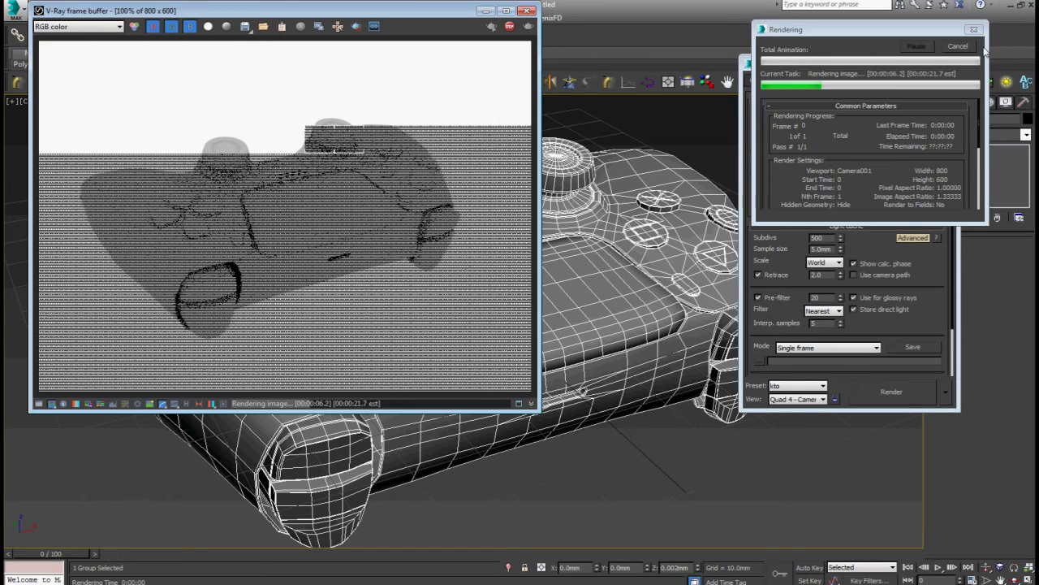
click(958, 46)
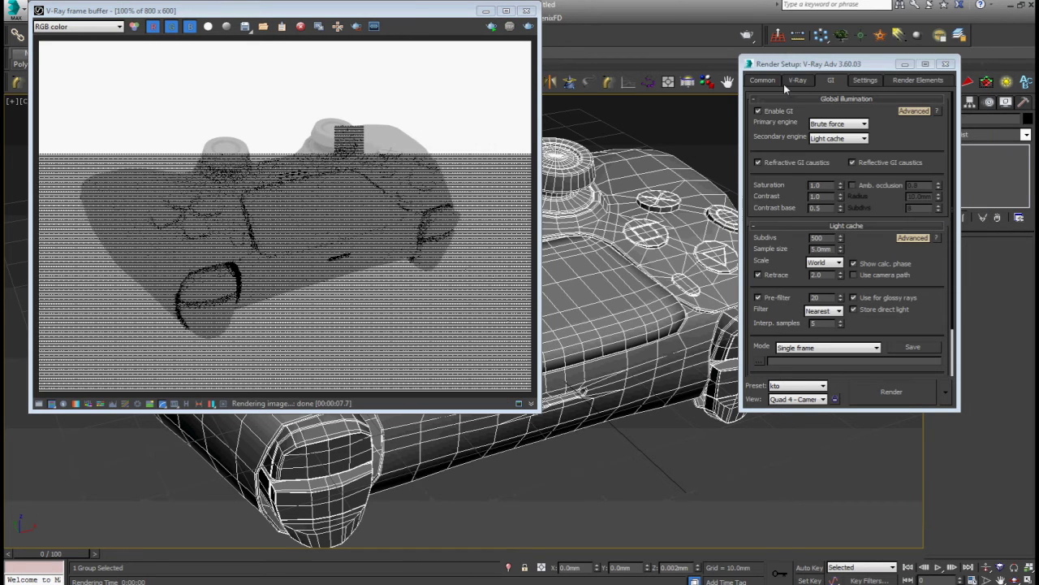
click(789, 81)
Step: Disable V-Ray's built-in frame buffer and close the V-Ray frame buffer window
scroll(865, 239, up, 3)
scroll(864, 240, up, 3)
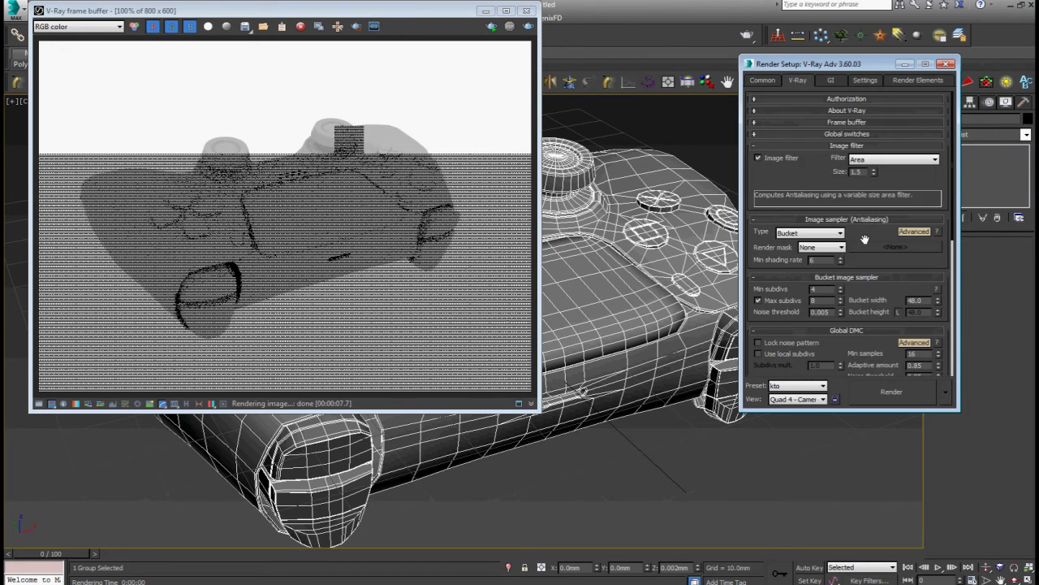
click(859, 135)
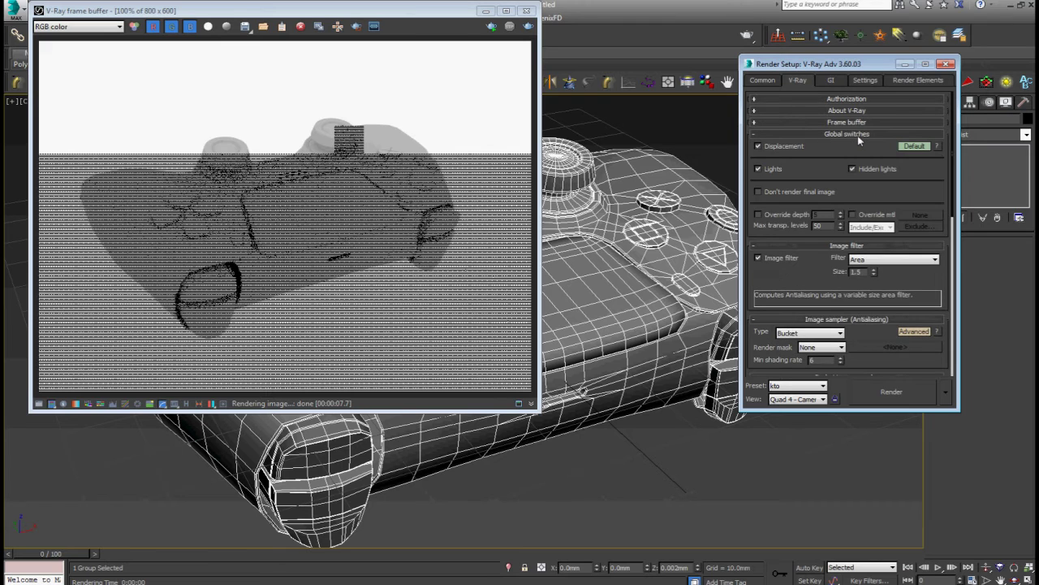
click(913, 146)
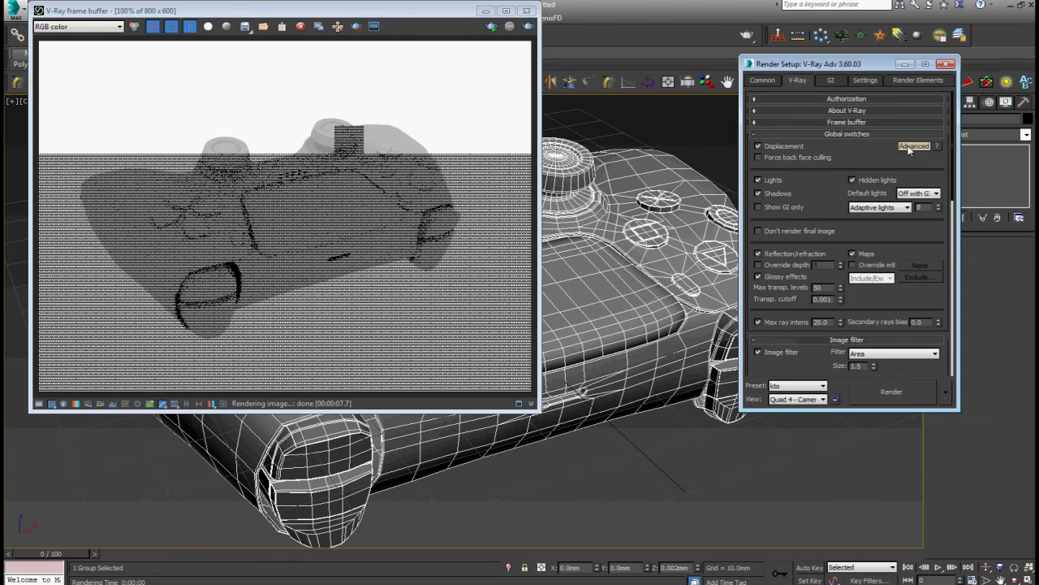
click(871, 122)
click(757, 134)
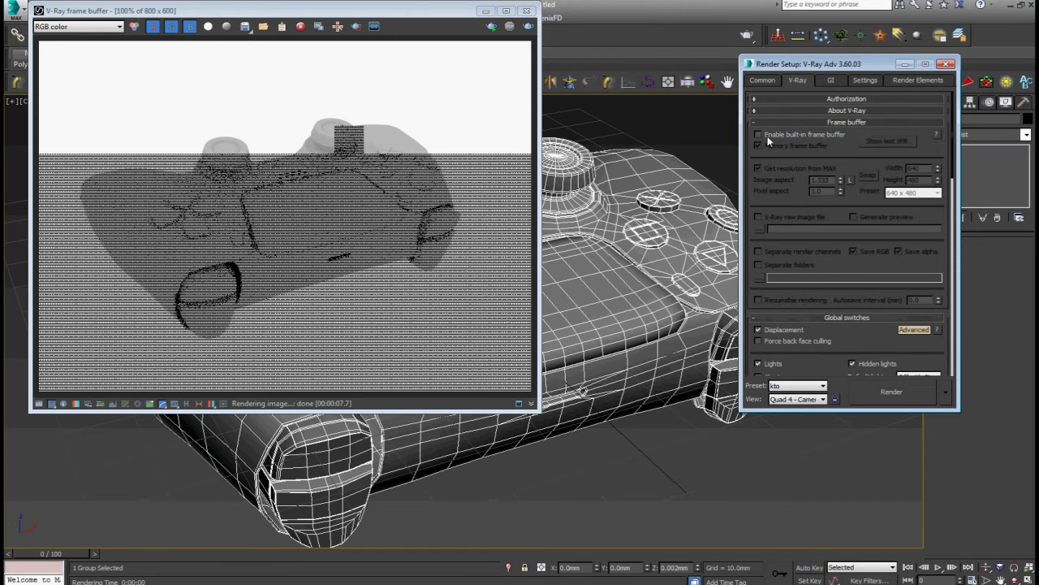
click(526, 11)
Step: Deselect the controller, clear the gradient ramp environment map and set the background colour to black
click(673, 125)
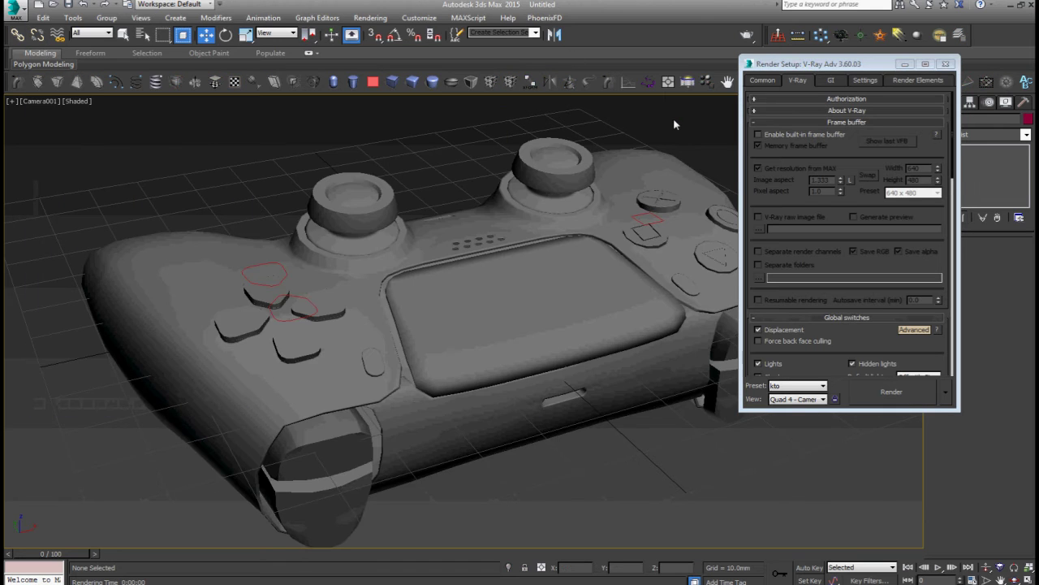
key(8)
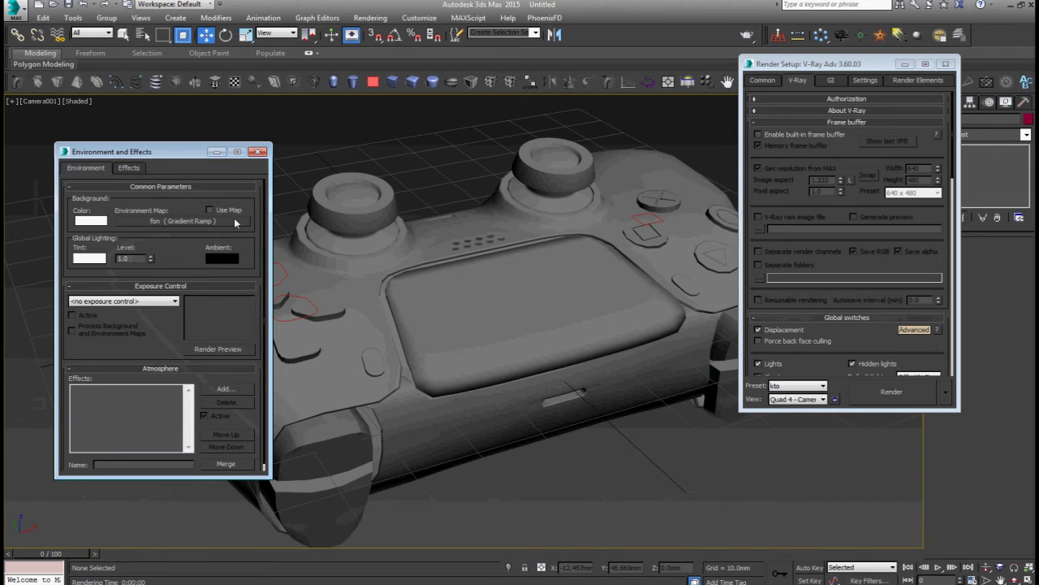
right_click(122, 220)
click(162, 248)
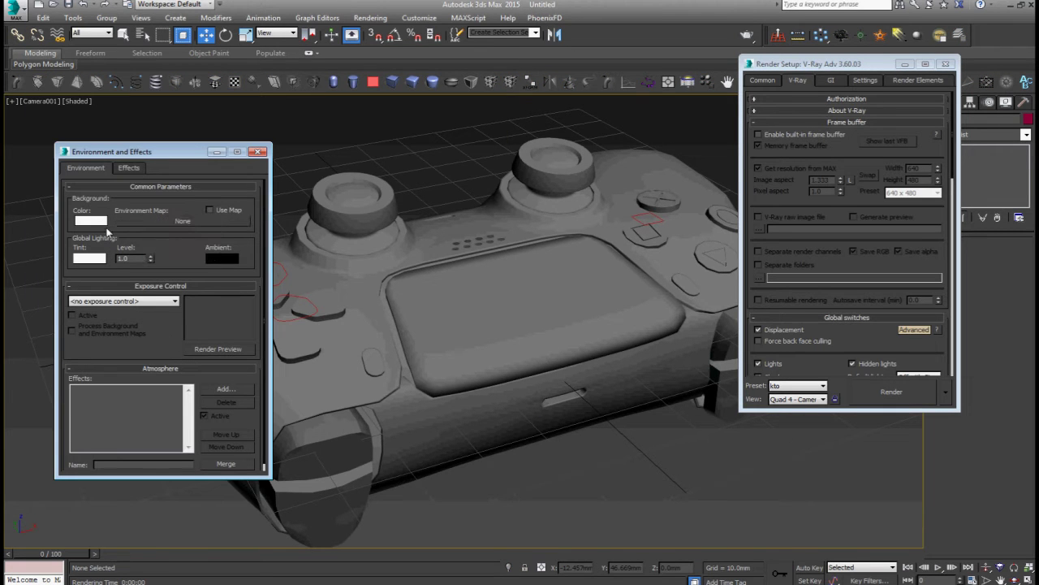
click(101, 223)
click(359, 159)
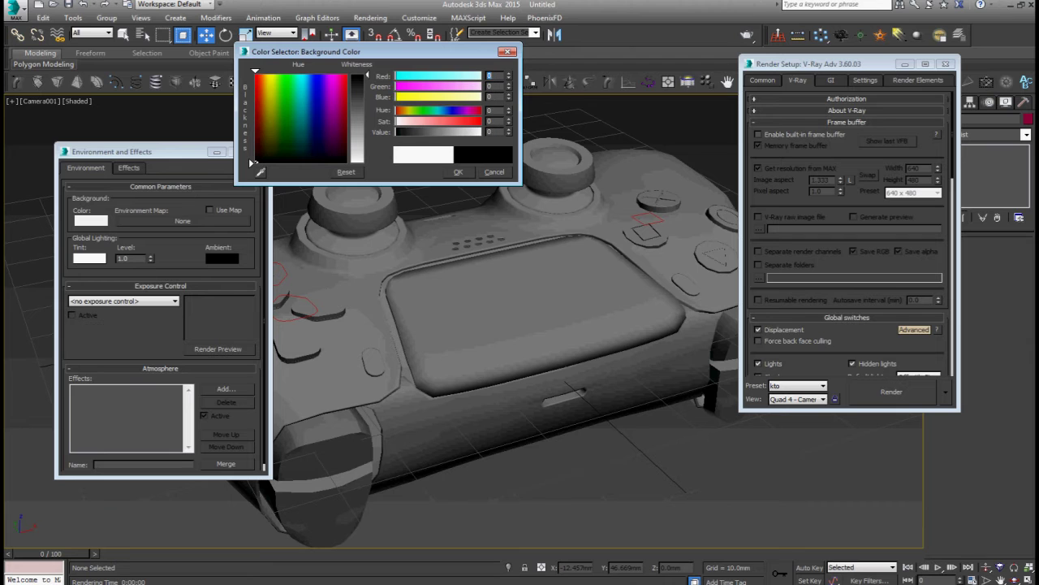
click(459, 173)
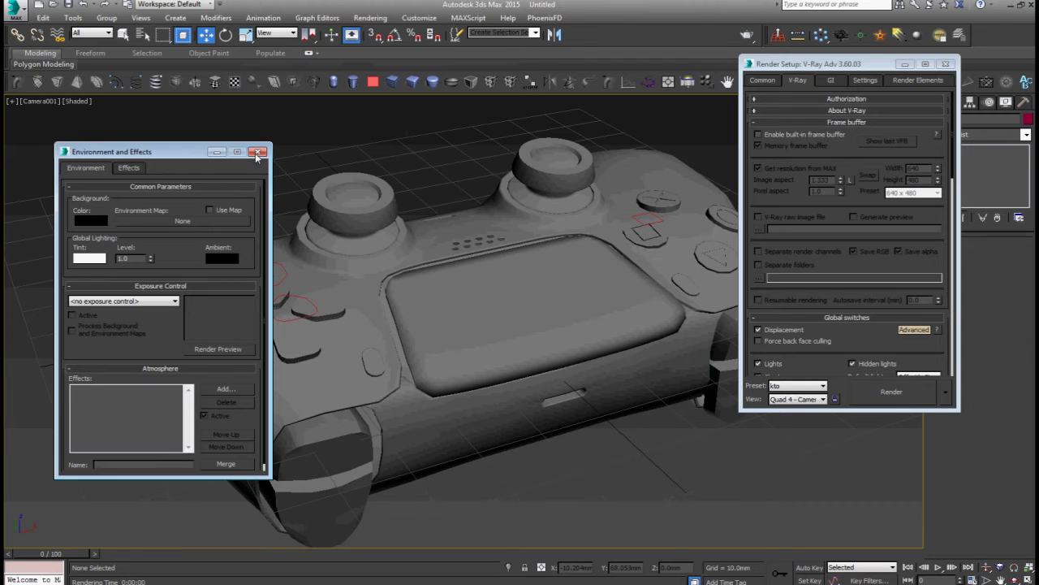
click(262, 152)
Step: Run a test render of Camera001, then close the frame window and Render Setup
click(892, 391)
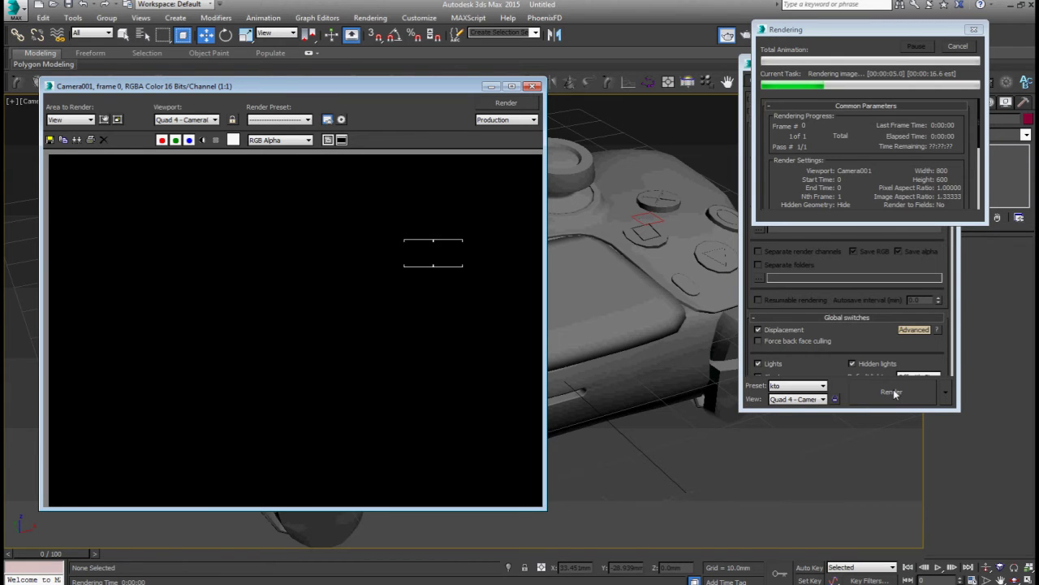
click(532, 86)
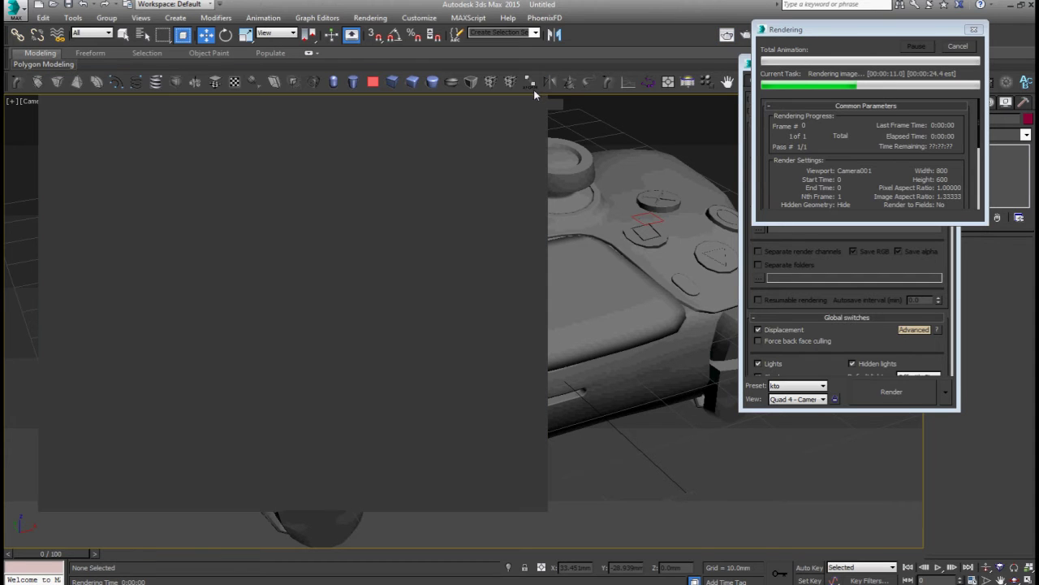
click(965, 48)
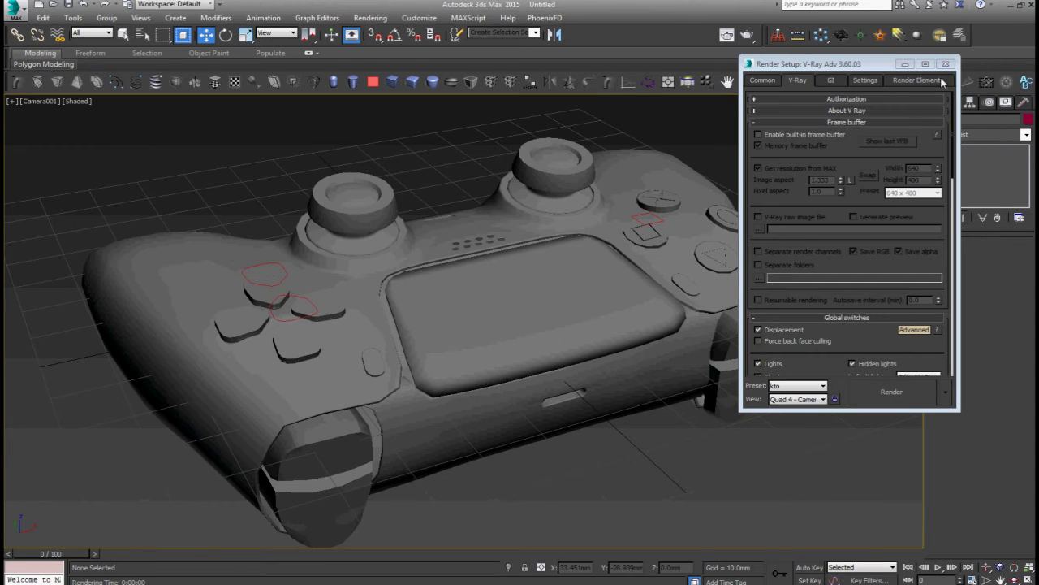
click(945, 64)
Step: In the Top view with the grid hidden, draw a VRayLight plane over the controller
key(t)
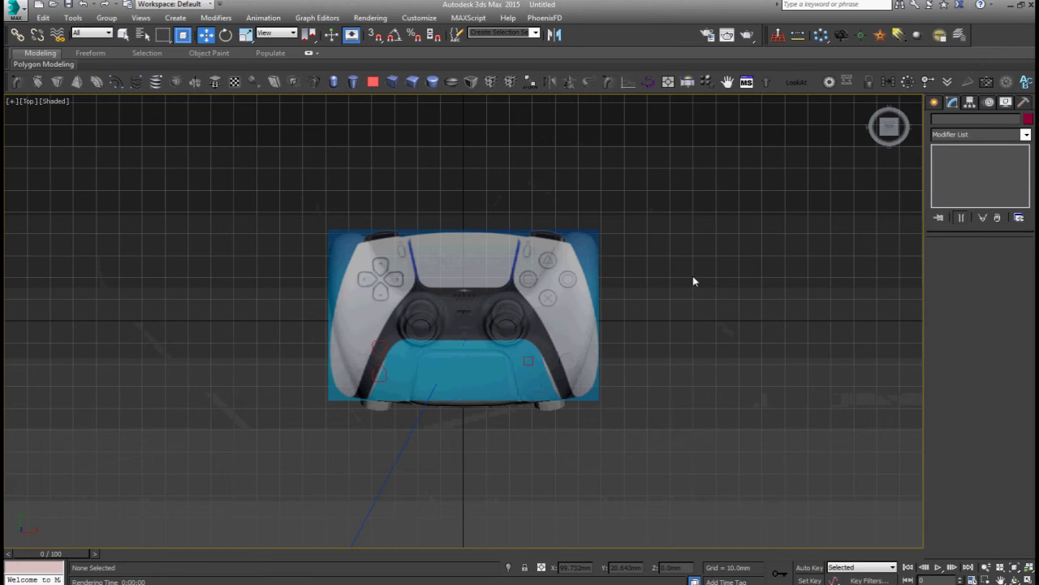
key(g)
click(935, 103)
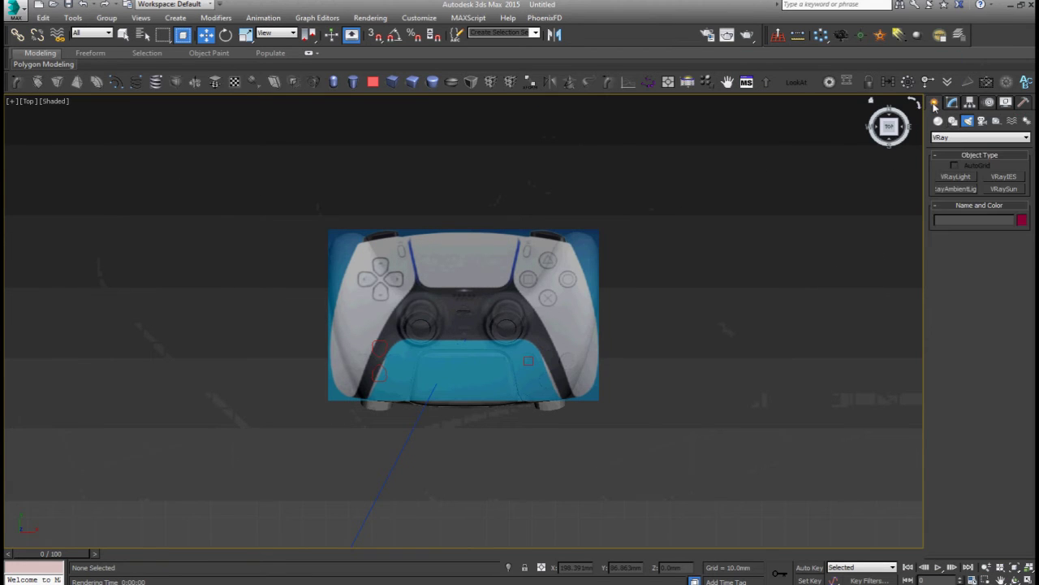
click(960, 138)
click(959, 139)
click(958, 177)
drag(823, 262, 414, 395)
right_click(510, 304)
Step: Centre VRayLight001 at X/Y 0, raise it to Z 376.31mm, and return to Camera001
click(523, 323)
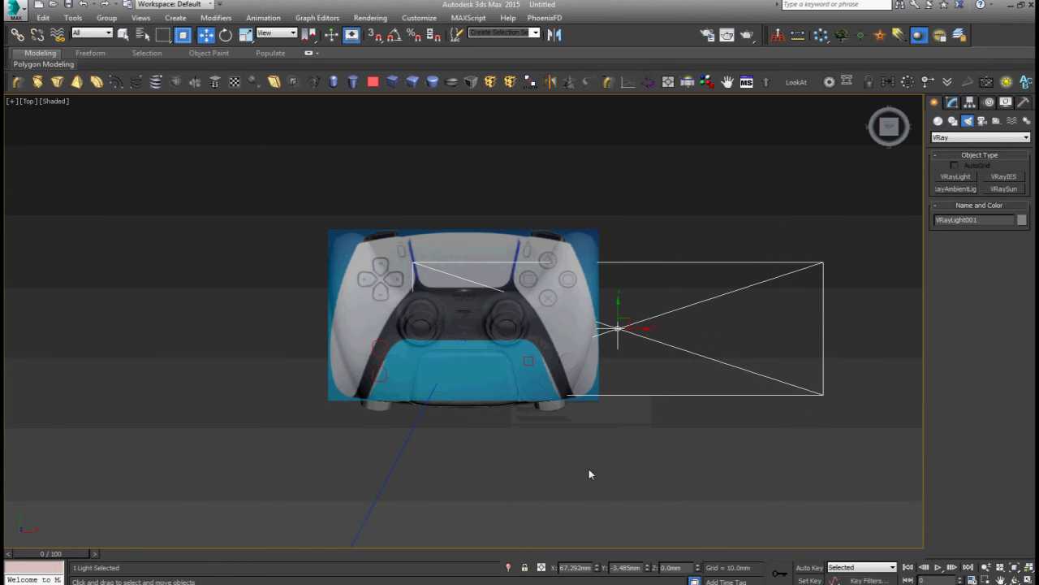
right_click(595, 568)
right_click(648, 569)
mouse_move(601, 406)
alt+middle_down()
mouse_move(506, 368)
mouse_move(652, 297)
mouse_move(538, 318)
alt+middle_up()
drag(503, 318, 502, 149)
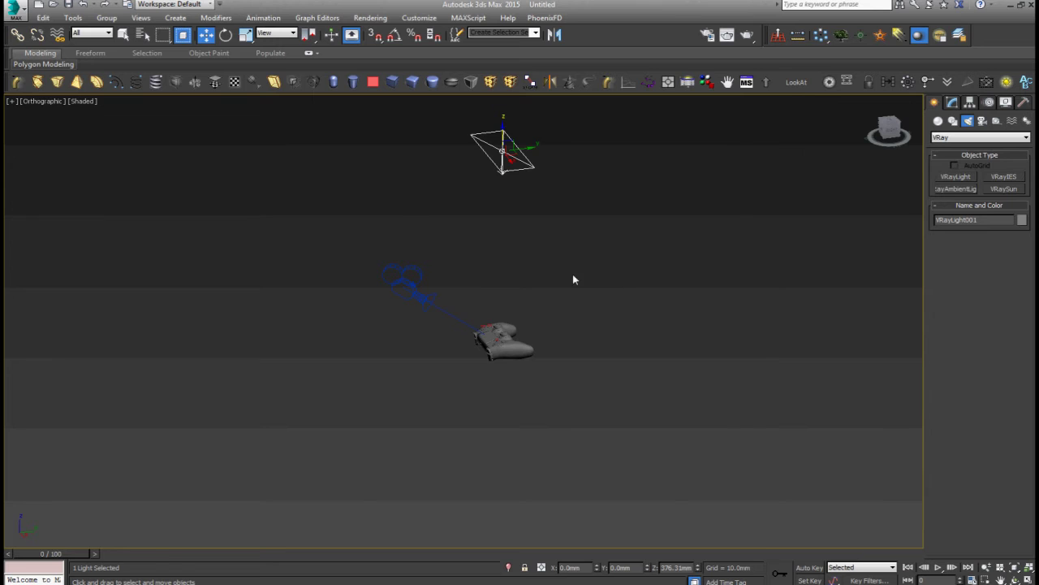
key(c)
click(543, 301)
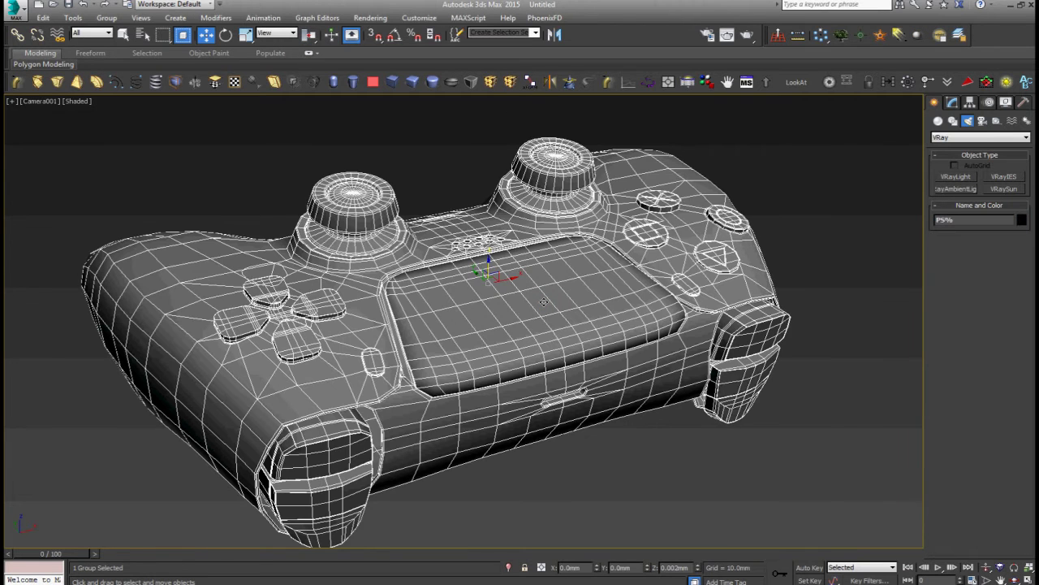
Step: Render Camera001 with Shift+Q and move the rendered frame window toward the centre
key(shift+q)
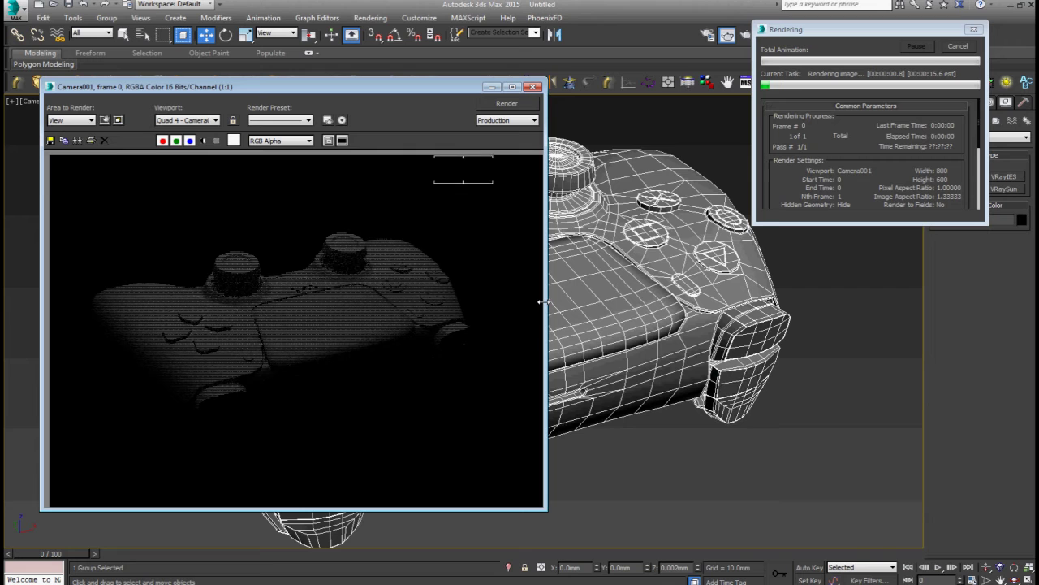
drag(430, 87, 739, 103)
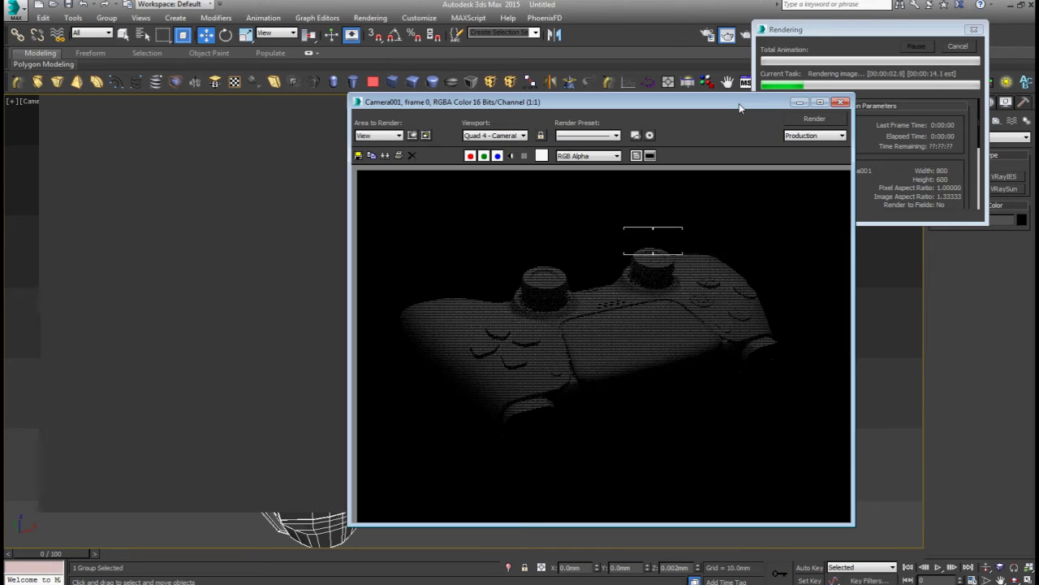
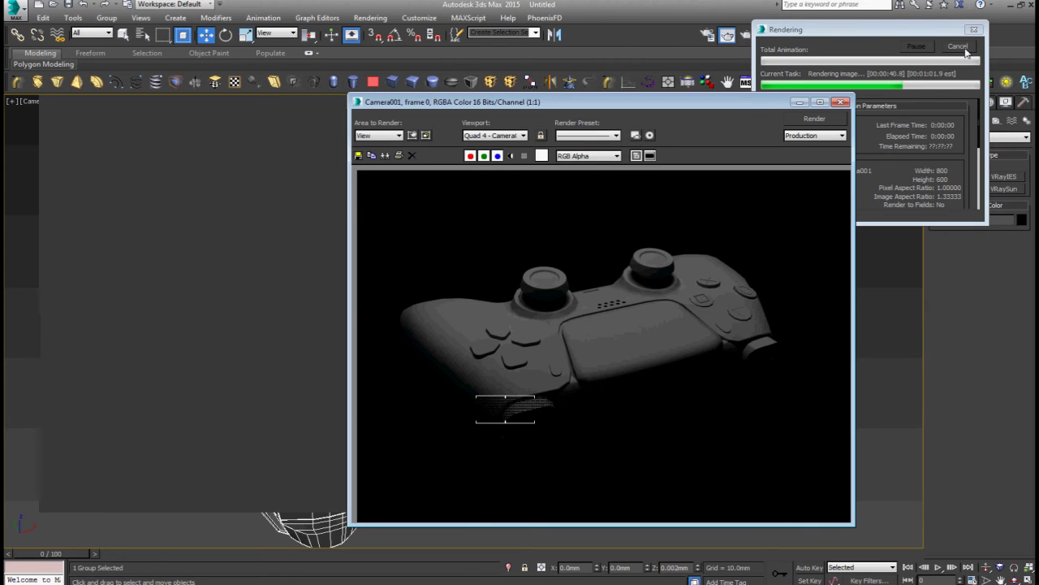
Step: Cancel the Camera001 test render, close its frame window, and turn off edged faces
click(958, 46)
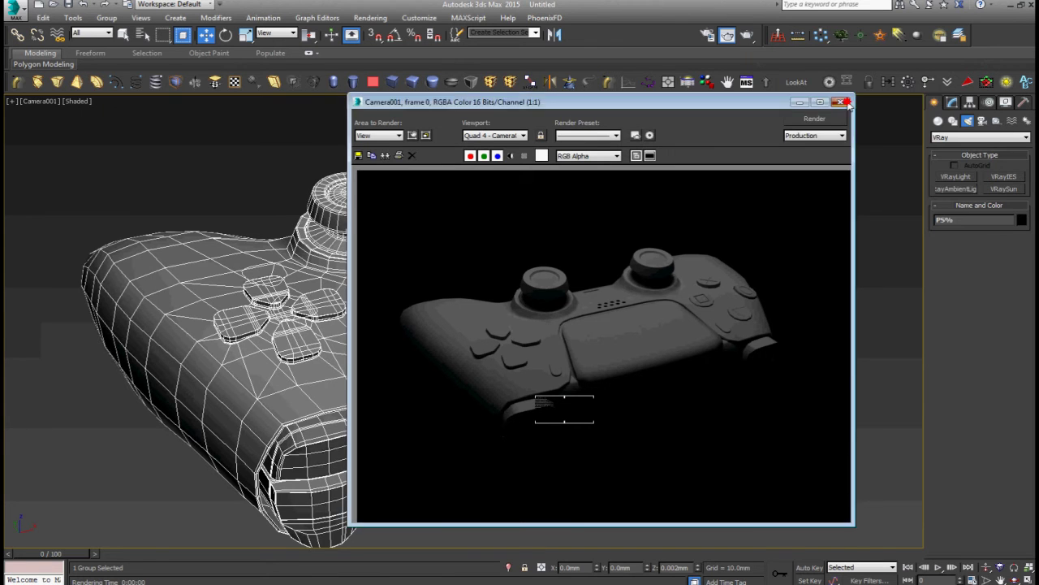
click(841, 101)
key(F3)
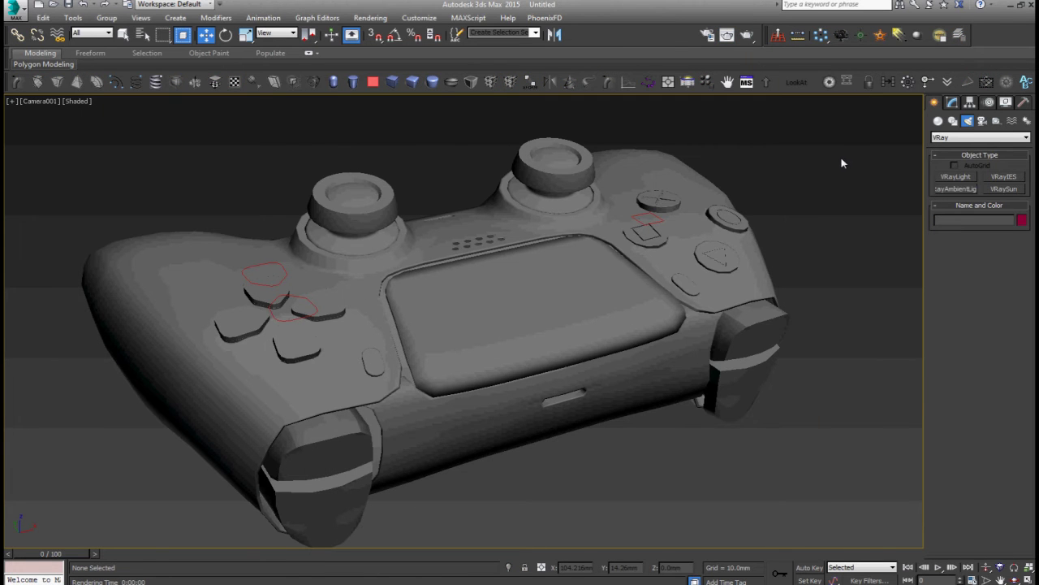
Step: Draw a VRayLight plane in Front view and move it beside the controller
key(f)
click(959, 177)
drag(838, 260, 230, 351)
right_click(230, 351)
right_click(418, 239)
click(452, 244)
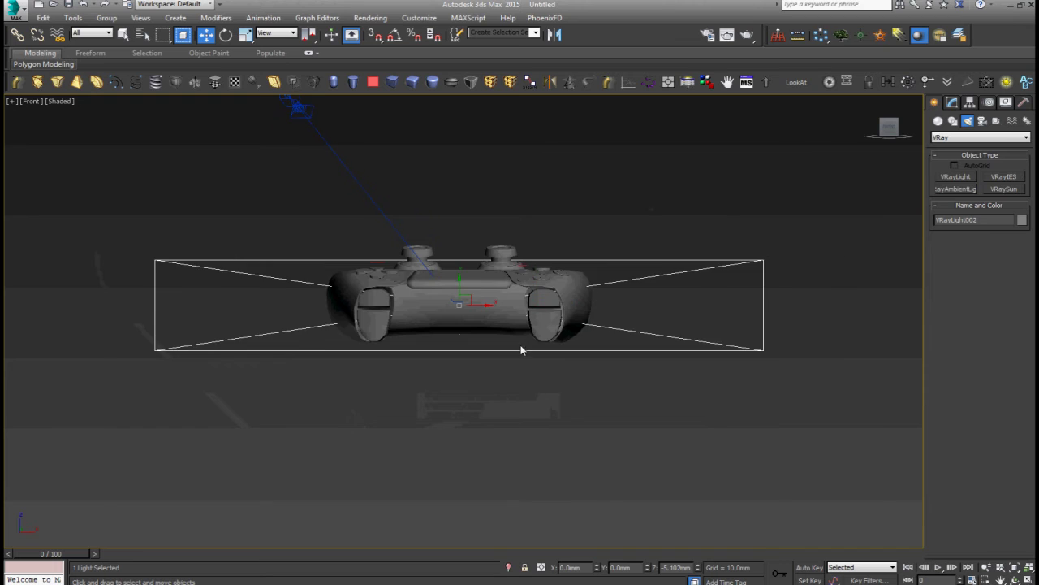
scroll(520, 349, down, 5)
alt+middle_drag(486, 350, 488, 328)
drag(488, 328, 653, 362)
Step: Make the side light double-sided and tilt it toward the controller
click(953, 101)
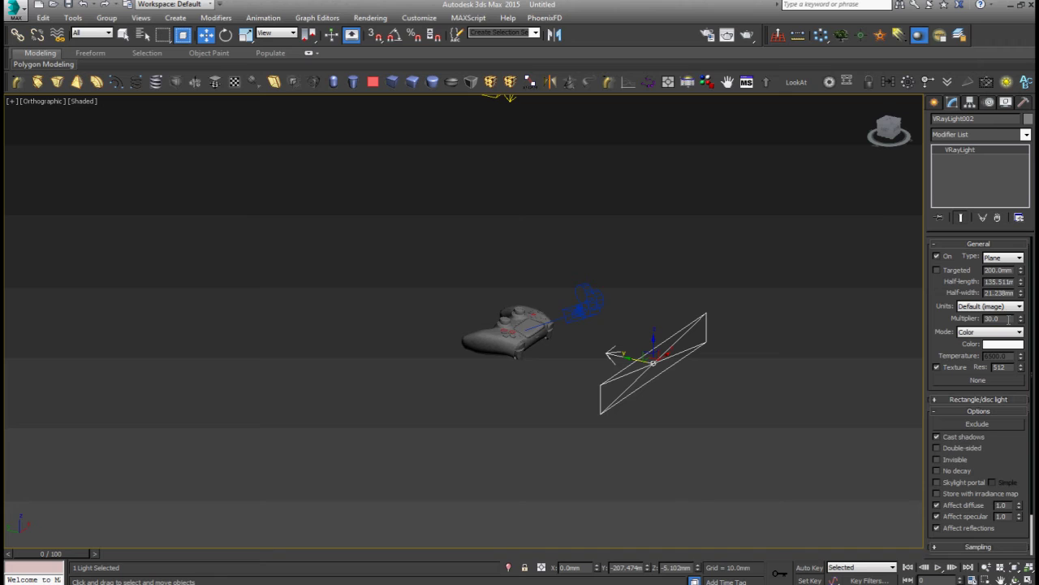
click(950, 448)
double_click(1004, 319)
right_click(652, 278)
click(690, 298)
mouse_move(650, 351)
mouse_down()
mouse_move(647, 380)
mouse_move(653, 344)
mouse_up()
Step: Lower the overhead light closer to the controller
right_click(646, 382)
click(661, 399)
click(701, 359)
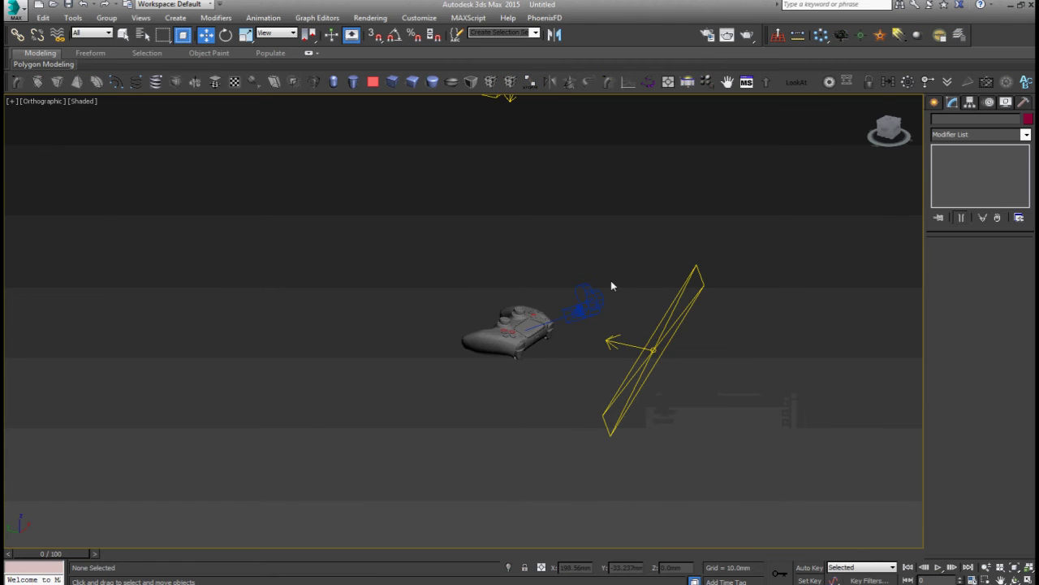
middle_drag(613, 283, 612, 344)
drag(509, 130, 511, 189)
click(614, 225)
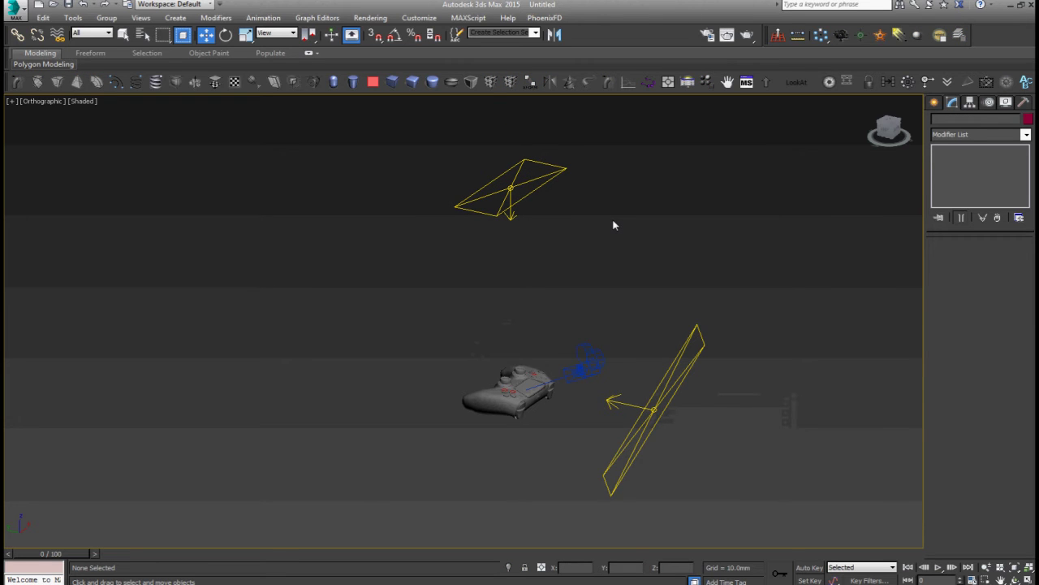
Step: In Top view, mirror the reference image plane on Y with No Clone, then hide it
key(t)
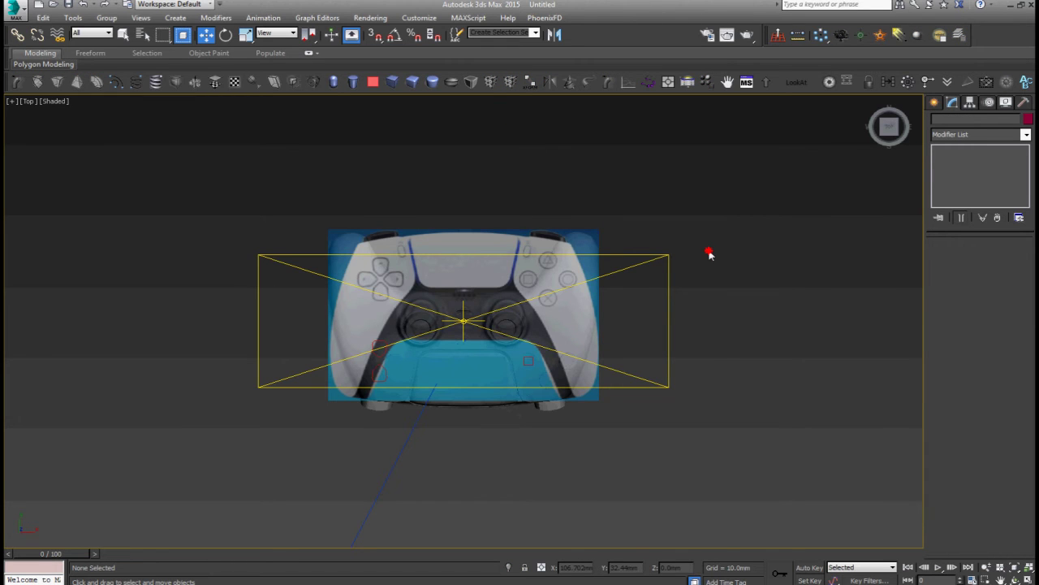
click(594, 238)
right_click(595, 238)
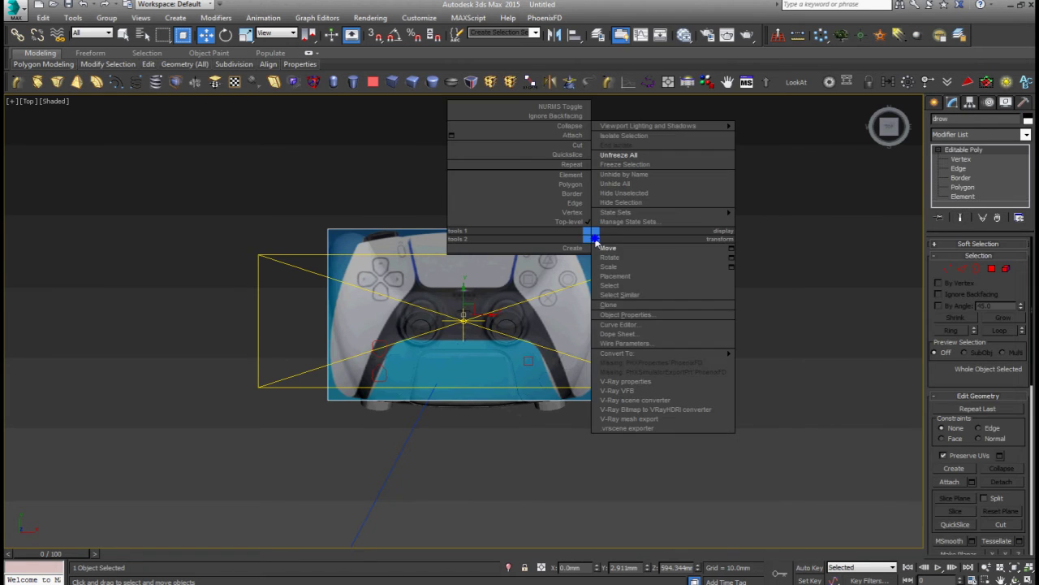
click(608, 257)
click(554, 35)
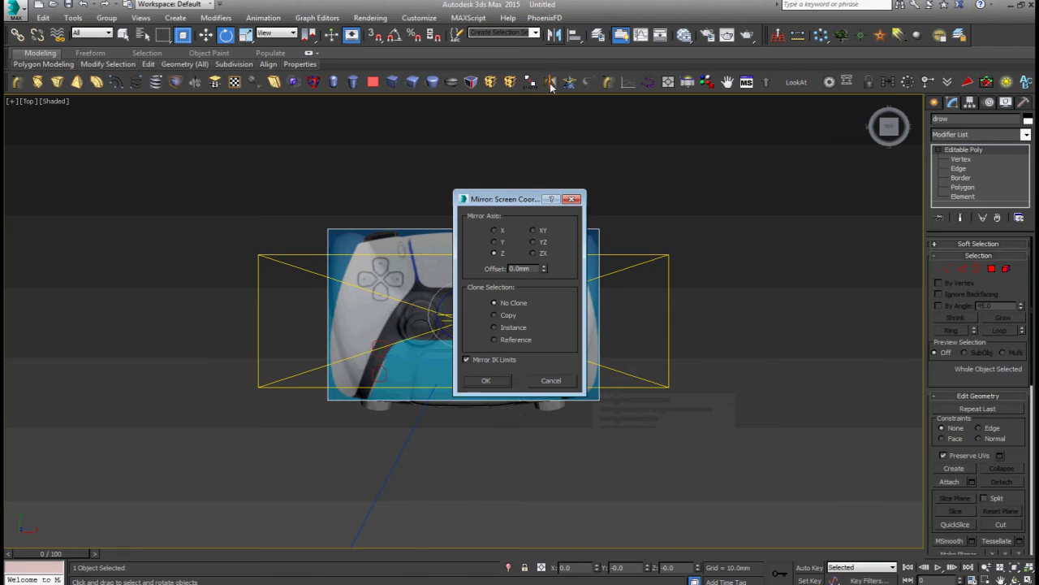
click(502, 242)
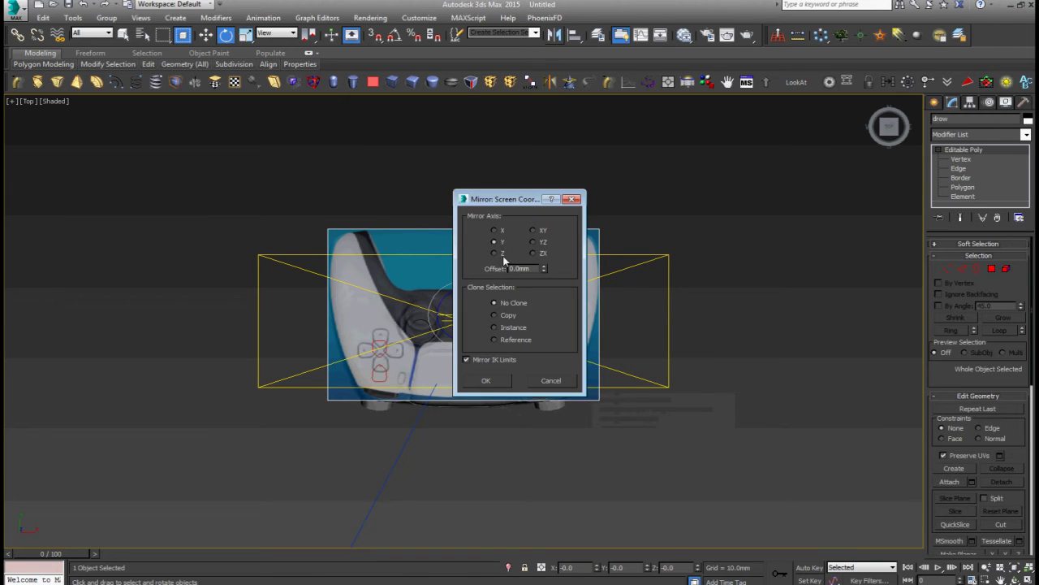
click(501, 386)
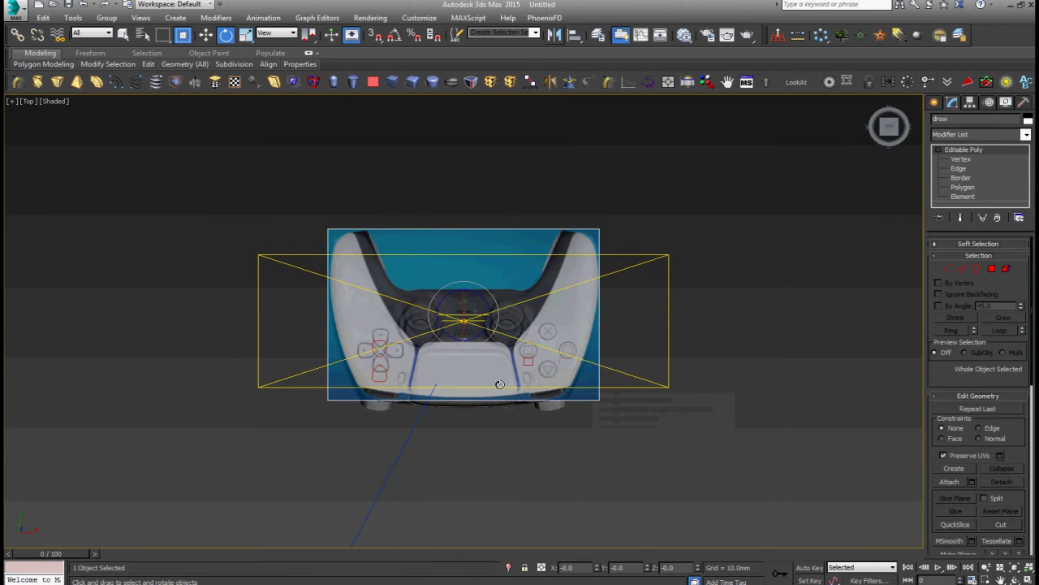
right_click(495, 367)
click(475, 345)
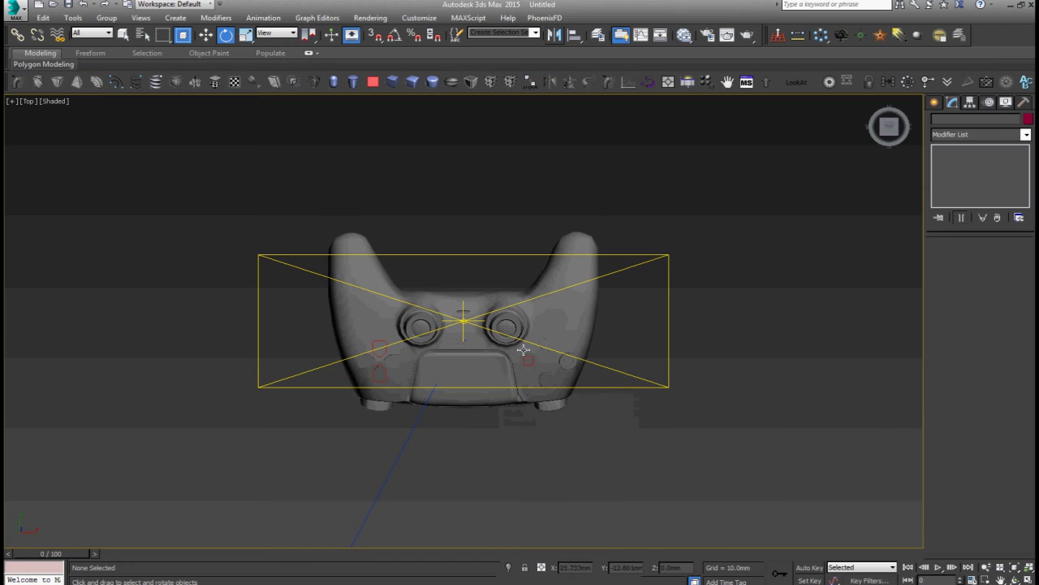
Step: Draw a large Plane primitive and reset its X and Y positions to 0
right_click(687, 405)
click(716, 371)
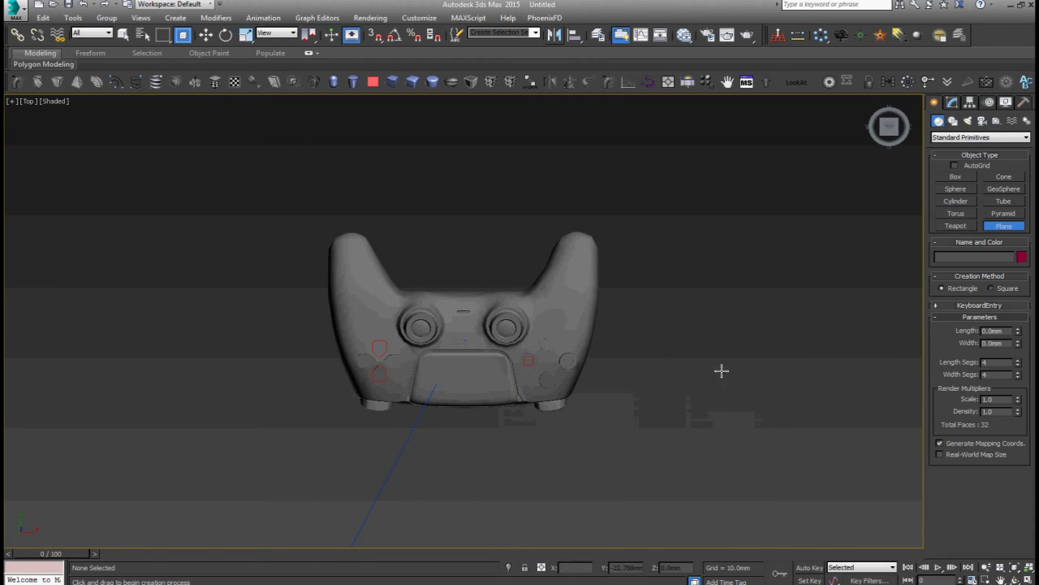
scroll(124, 159, down, 5)
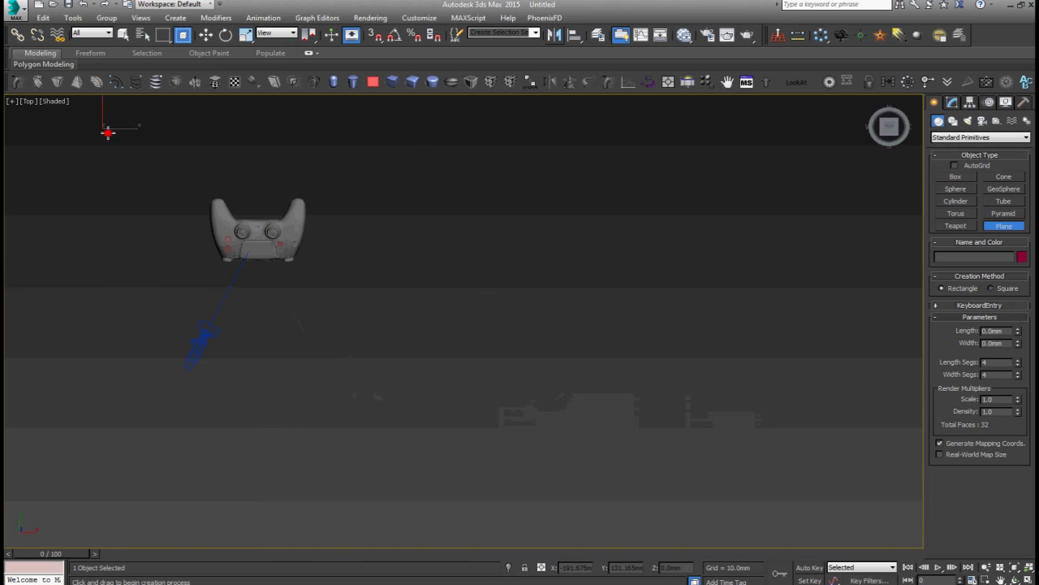
drag(102, 128, 580, 398)
right_click(459, 202)
right_click(469, 206)
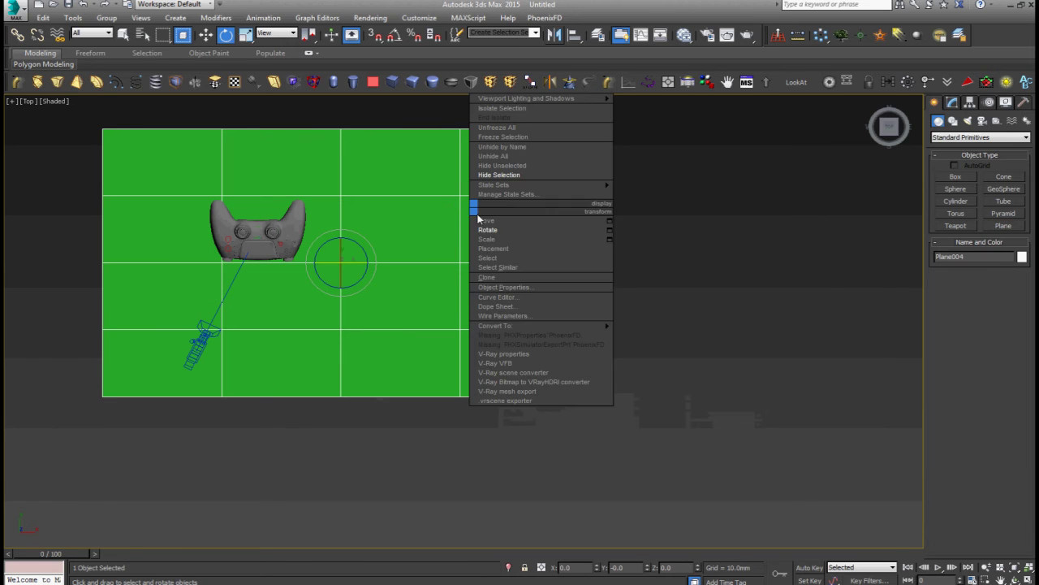
click(481, 216)
right_click(596, 568)
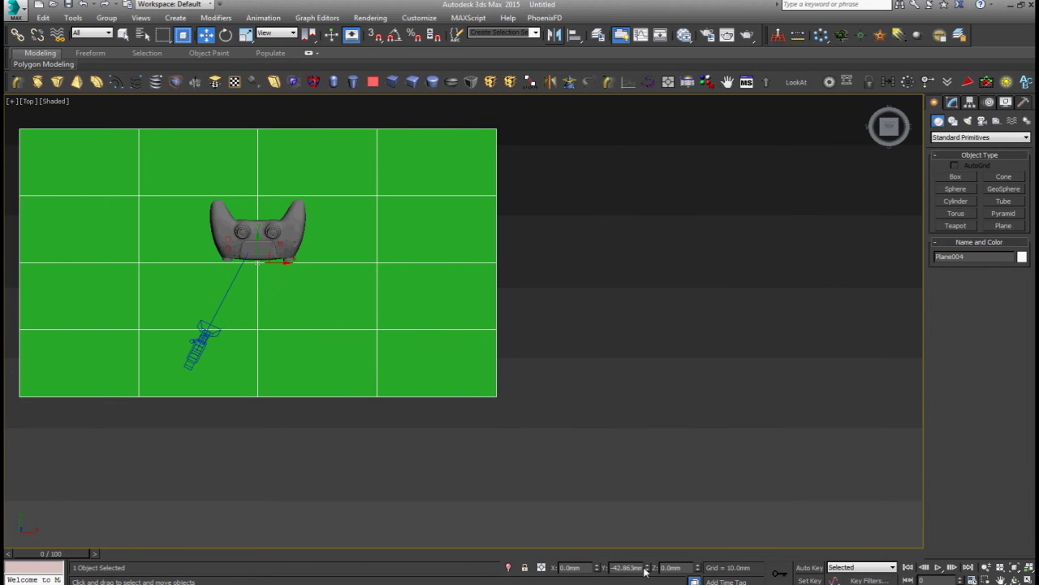
right_click(646, 567)
key(z)
Step: In Front view, move the plane down beneath the controller
right_click(421, 268)
click(428, 273)
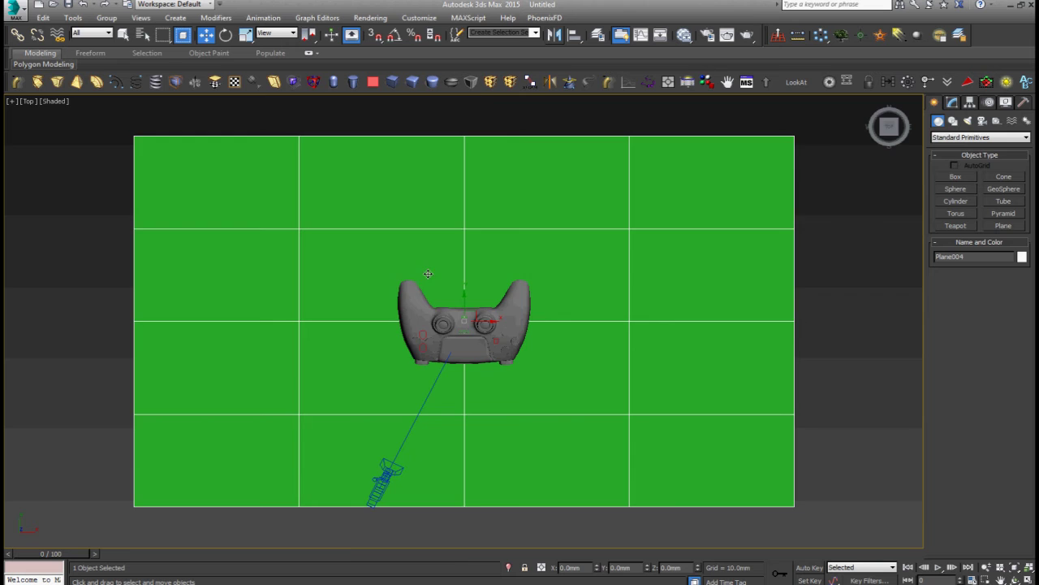
key(f)
scroll(463, 288, up, 5)
drag(476, 234, 474, 430)
scroll(474, 431, down, 5)
mouse_move(474, 430)
alt+middle_down()
mouse_move(497, 433)
mouse_move(467, 368)
alt+middle_up()
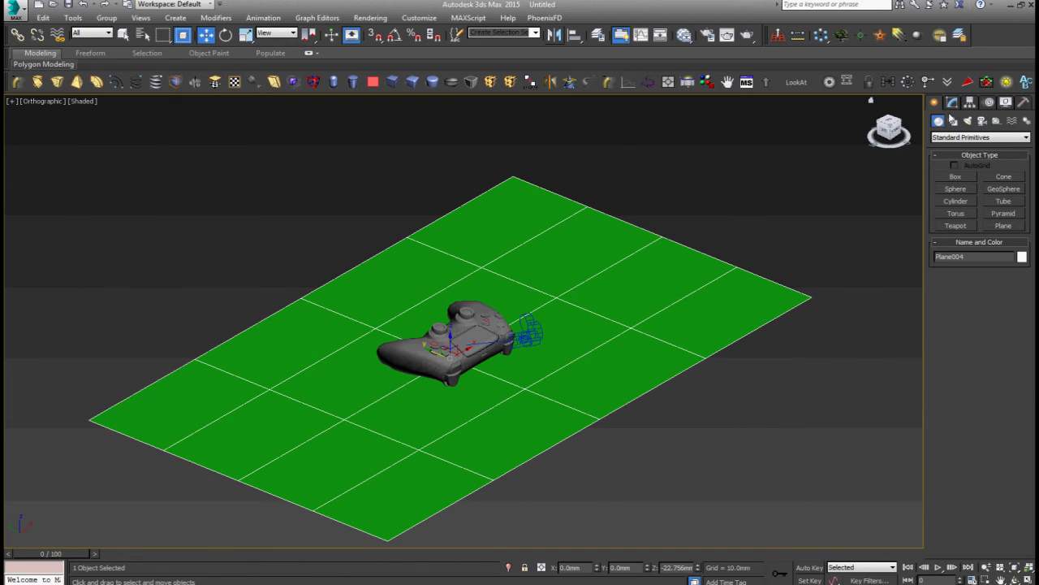
Step: Set the plane's length and width segments to 1 and scale it up uniformly
click(951, 101)
right_click(1017, 291)
right_click(1017, 301)
right_click(585, 276)
click(636, 304)
drag(476, 366, 490, 382)
right_click(499, 325)
click(513, 318)
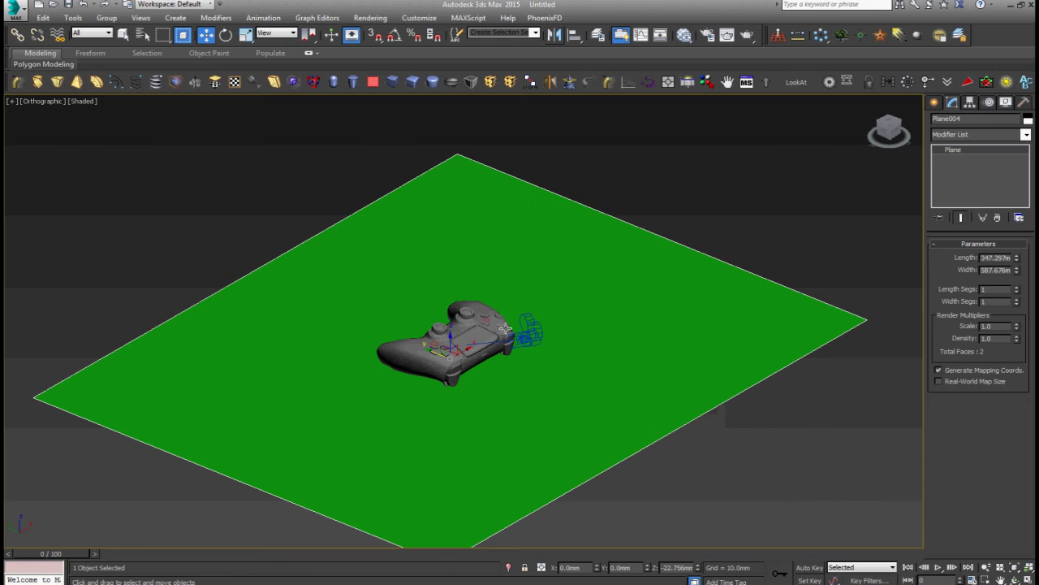
middle_drag(493, 333, 529, 297)
Step: Add a VRayMtlWrapper node in the Slate Material Editor
key(m)
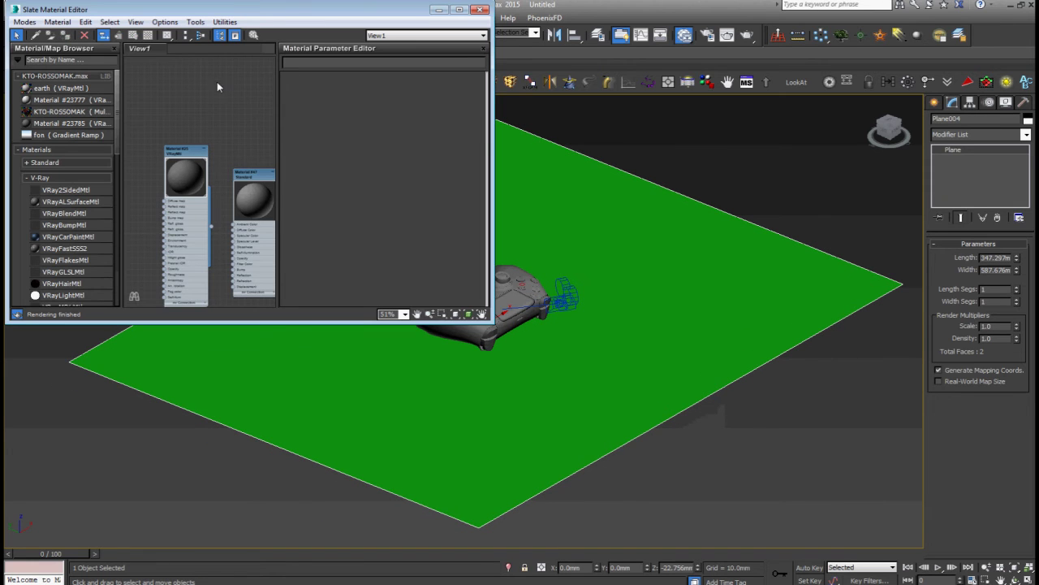
right_click(217, 81)
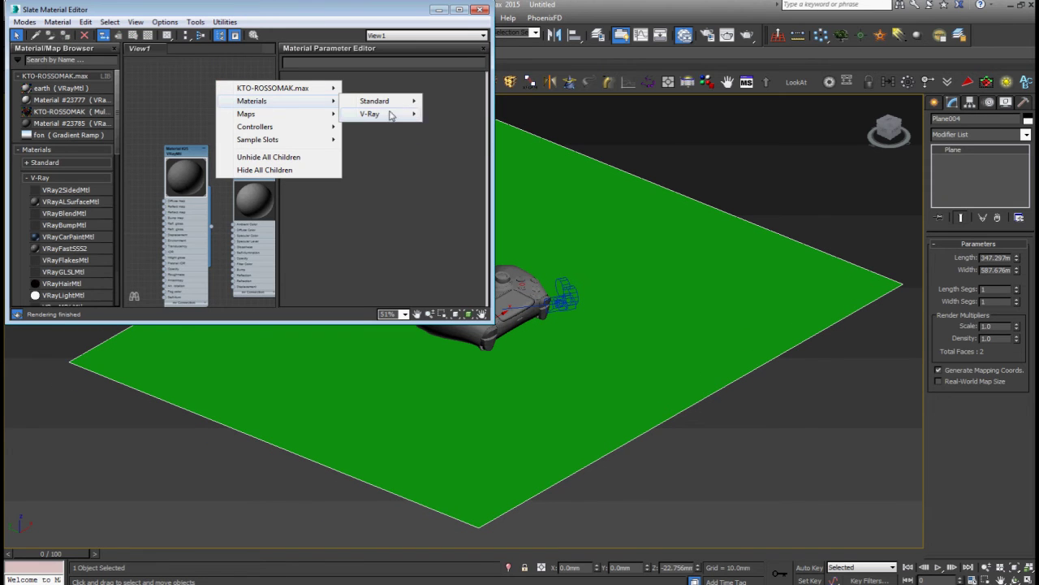
mouse_move(370, 114)
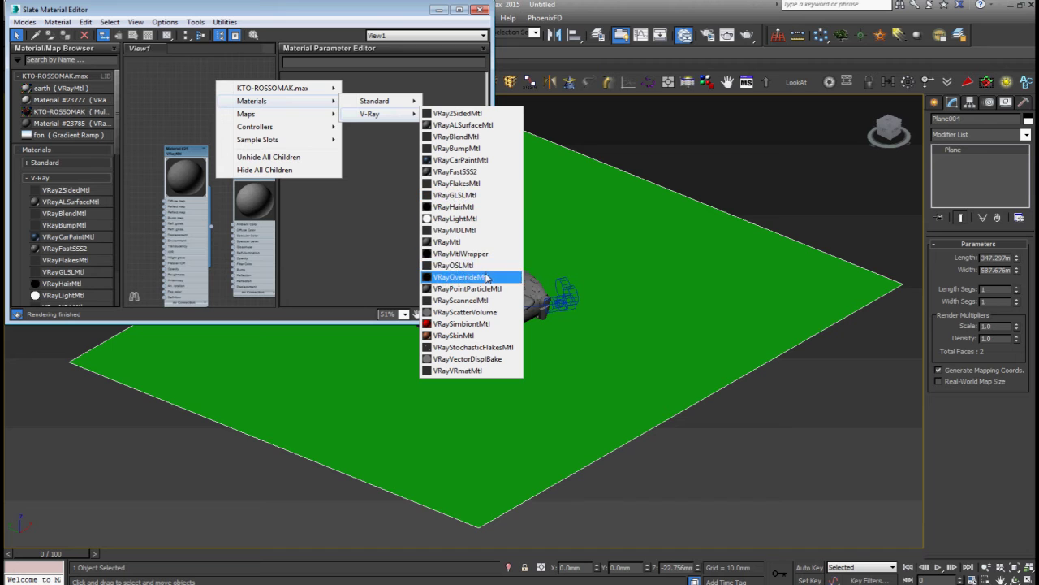
click(485, 258)
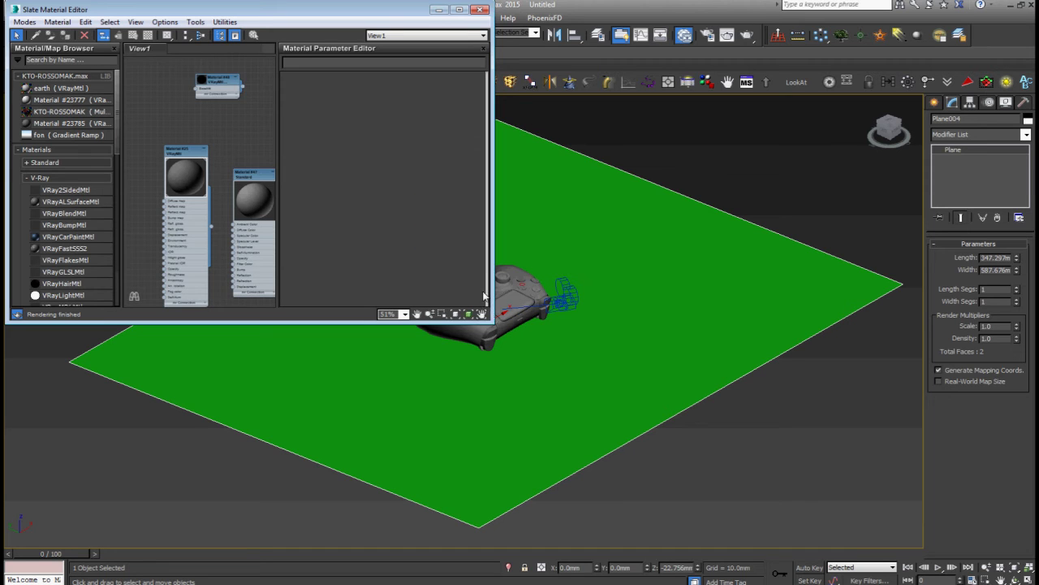
drag(492, 321, 687, 502)
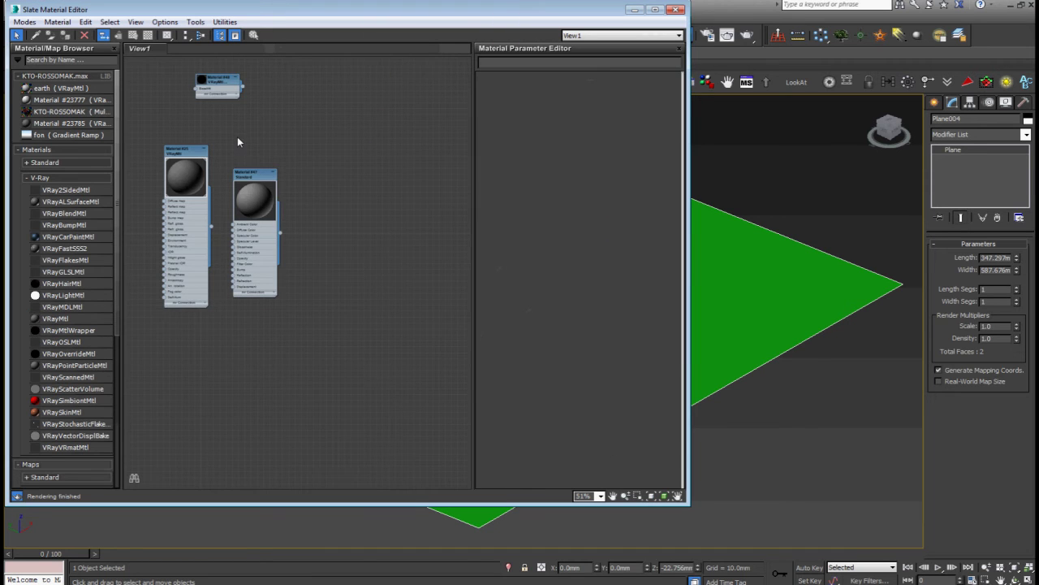
middle_drag(237, 137, 268, 249)
scroll(238, 230, up, 2)
drag(237, 230, 188, 203)
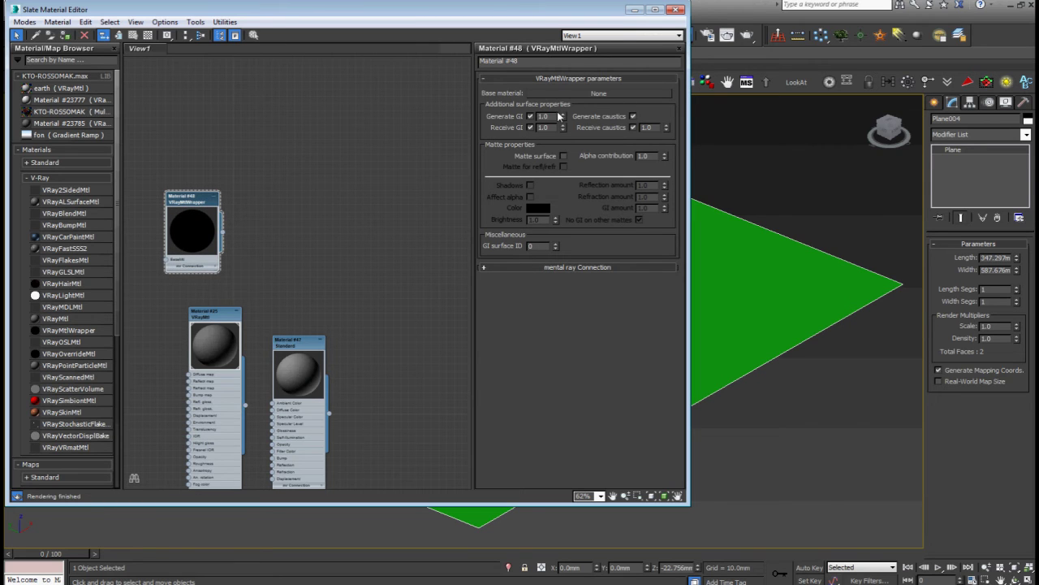
Step: Make the wrapper a shadow-catching matte (alpha -1) on Material #25 and assign it to the plane
click(564, 157)
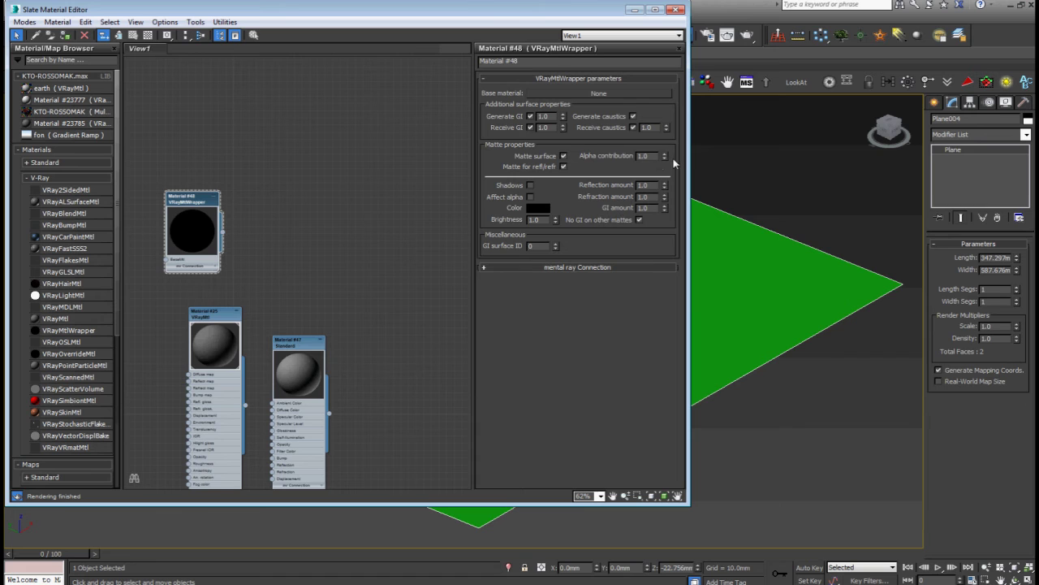
drag(665, 159, 665, 174)
click(529, 185)
click(530, 196)
drag(245, 406, 579, 96)
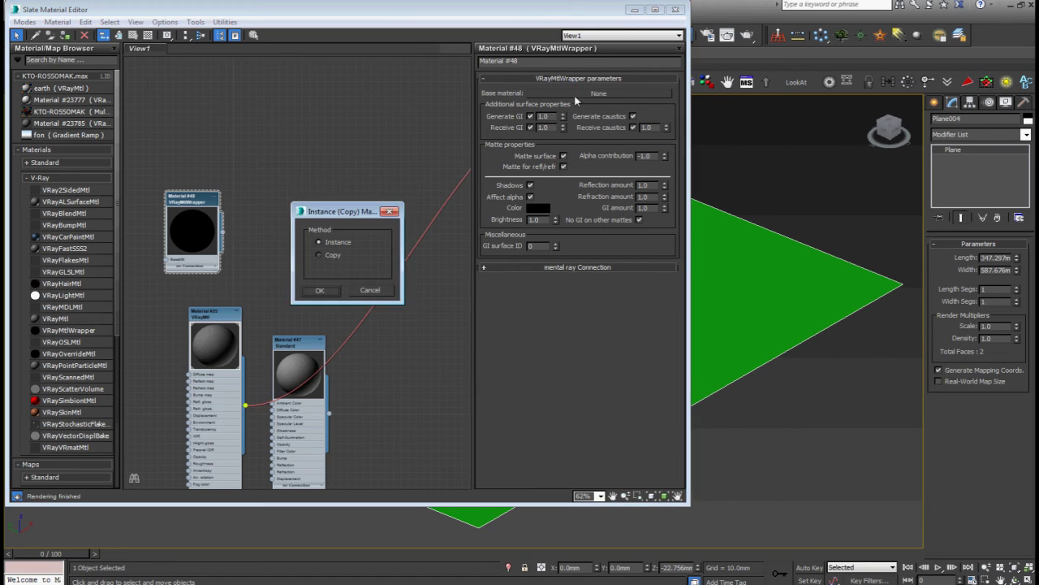
click(319, 291)
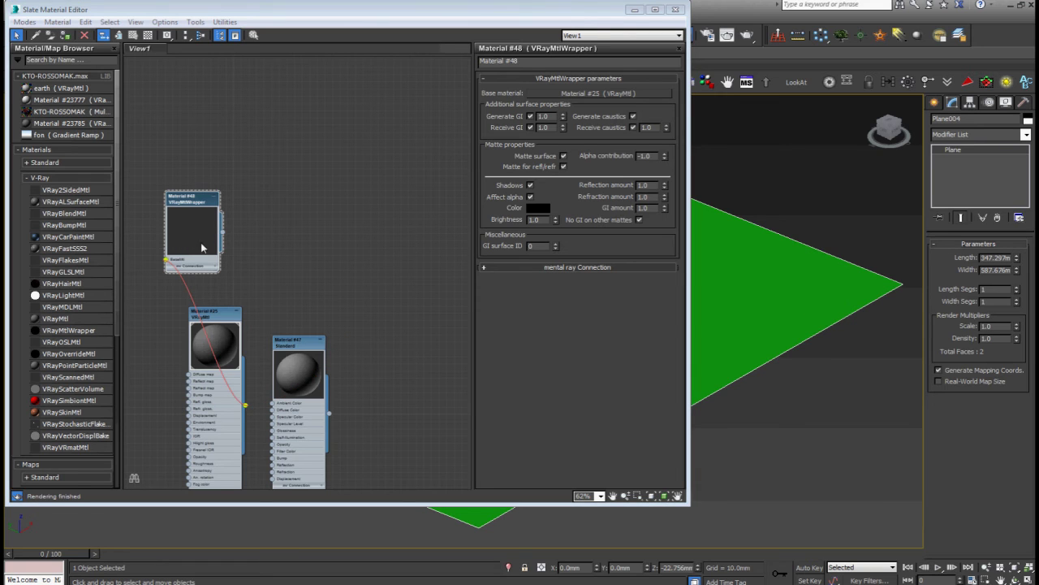
click(66, 36)
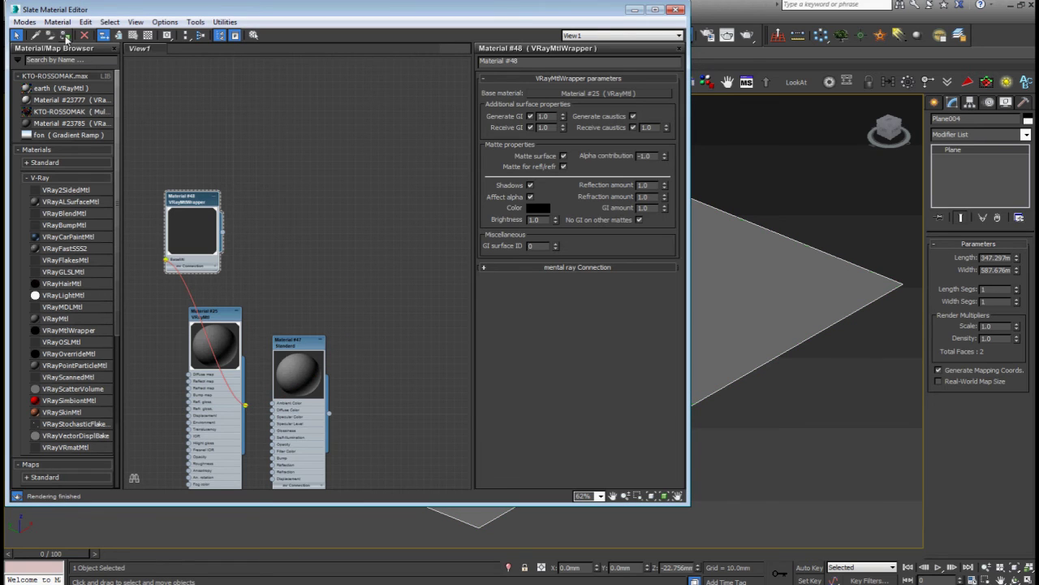
click(677, 9)
Step: From the Camera001 view, set the environment background colour to white (255, 255, 255)
click(756, 142)
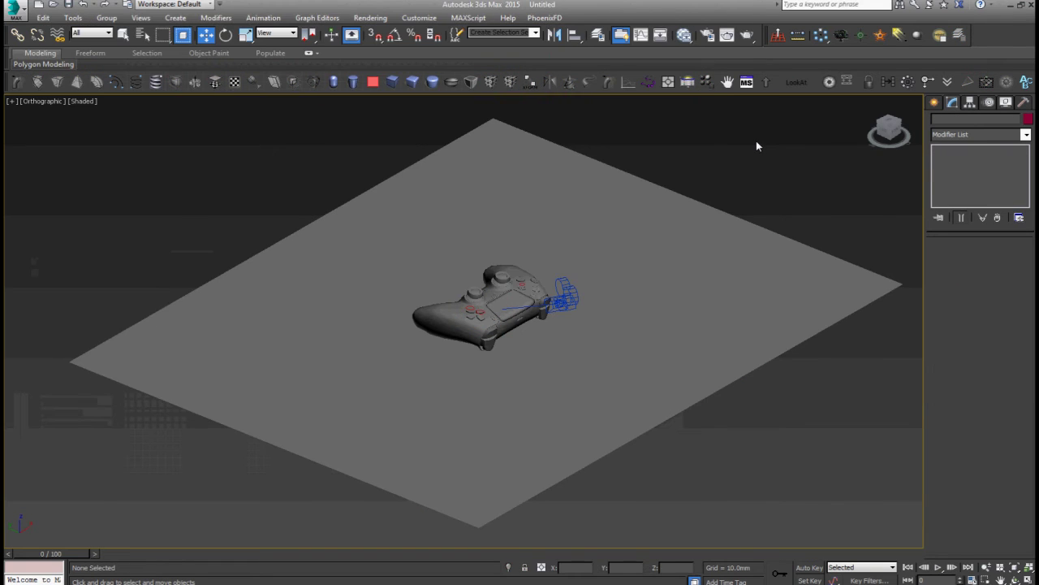
key(c)
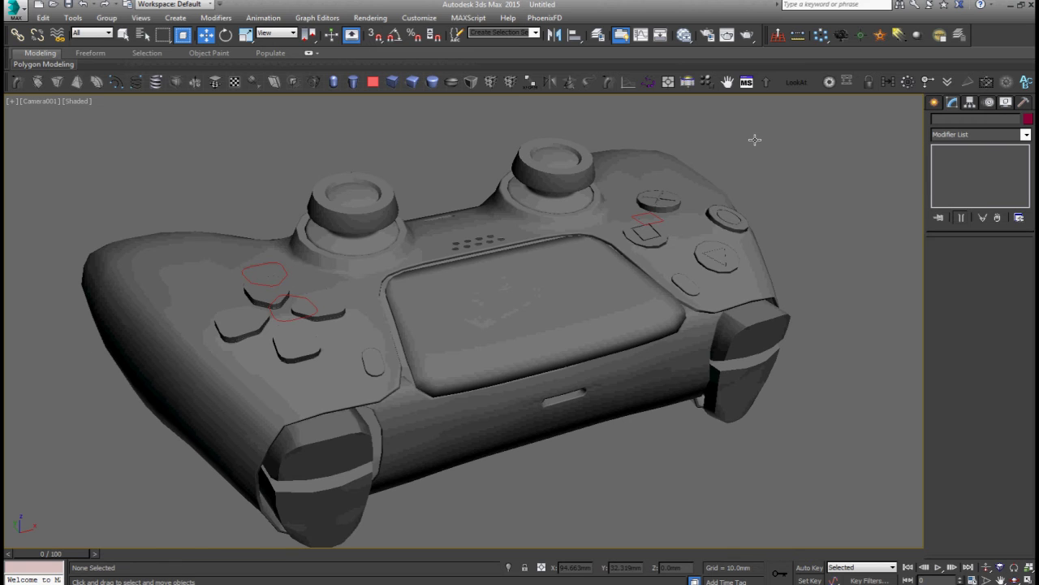
key(8)
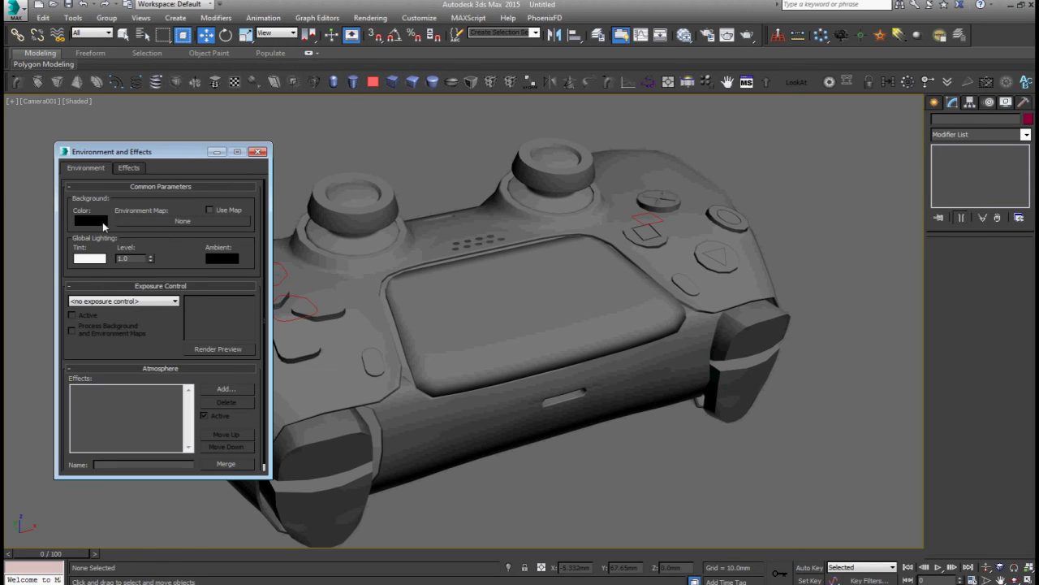
click(102, 225)
drag(366, 97, 366, 161)
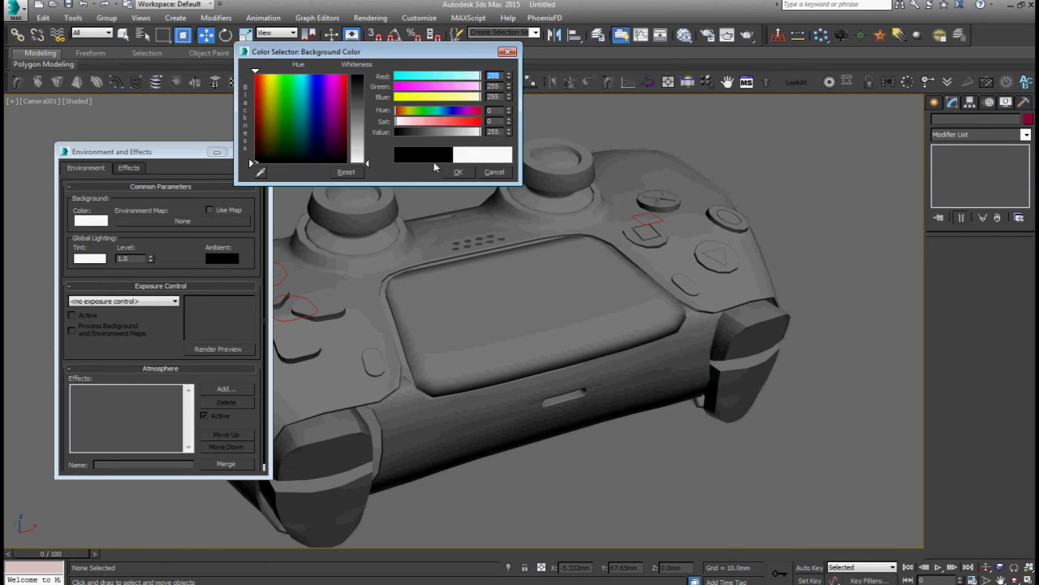
click(458, 171)
click(257, 151)
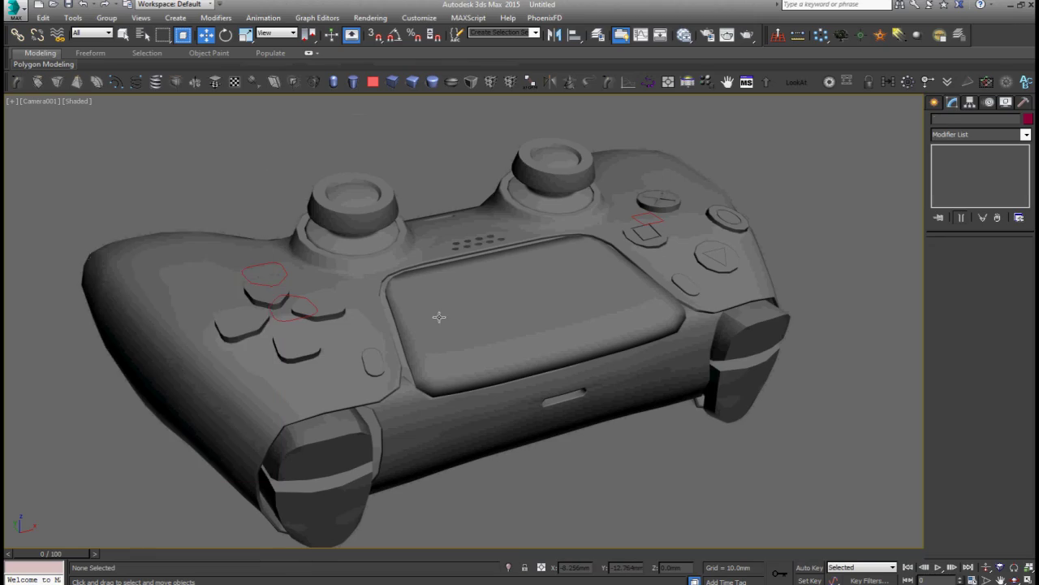
click(438, 317)
Step: Render a Camera001 test of the controller against the white background
key(shift+q)
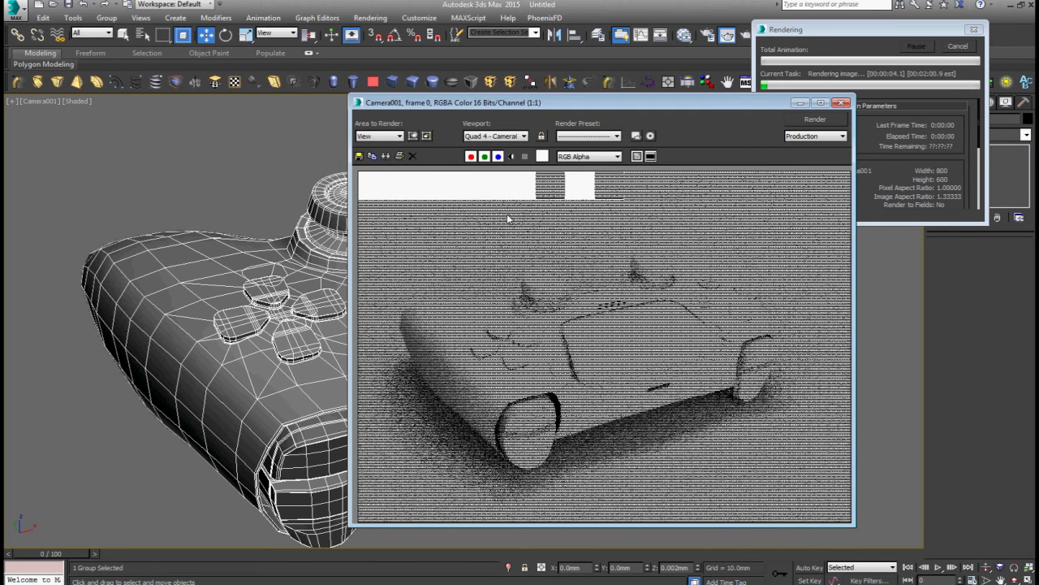
drag(724, 110, 583, 57)
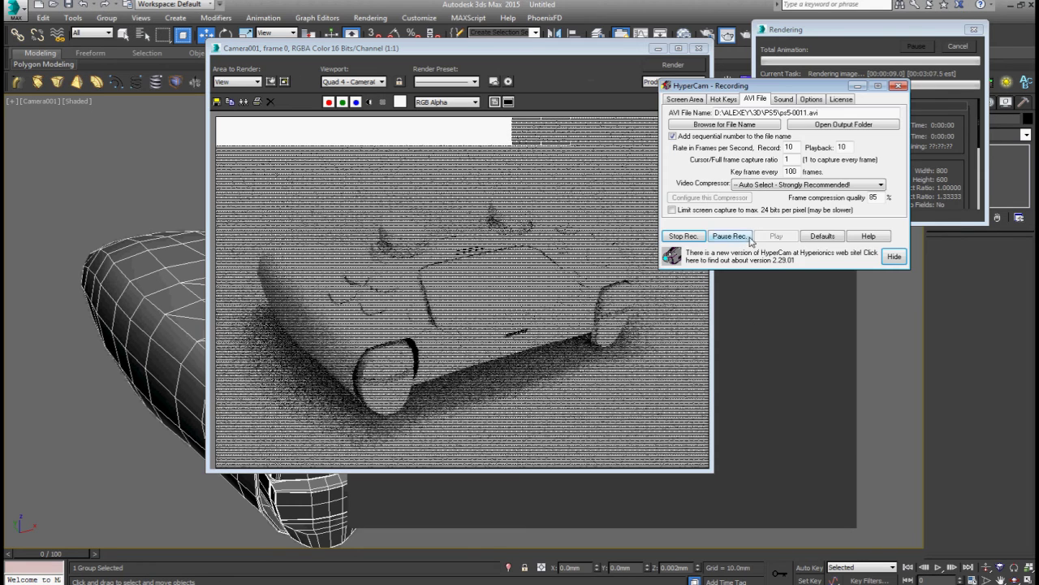
click(729, 235)
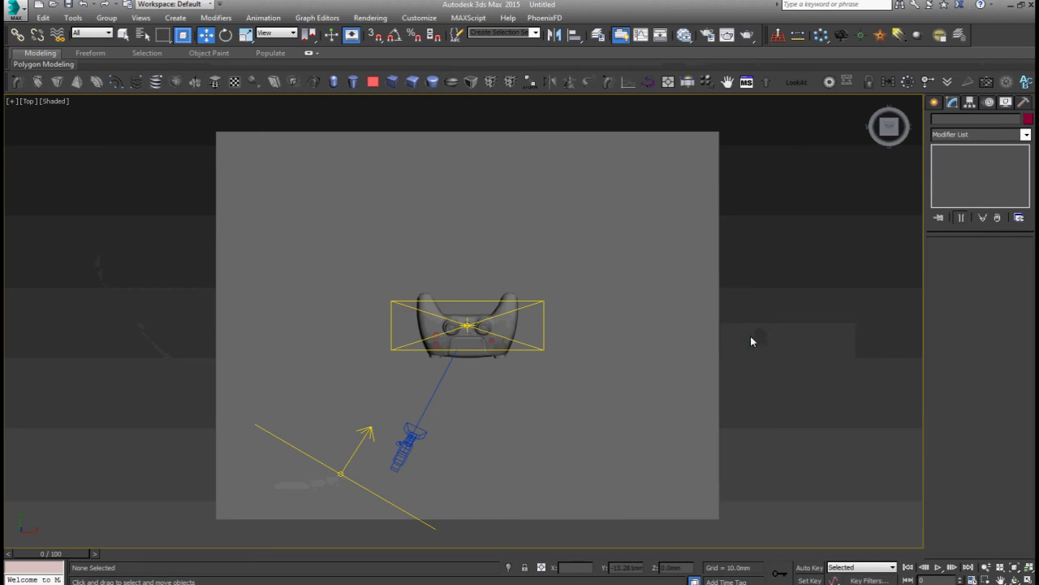
Step: Check VRayLight001 (multiplier 5.0) and VRayLight002 (3.0), then return to Camera001 with the controller selected
middle_drag(542, 369, 615, 343)
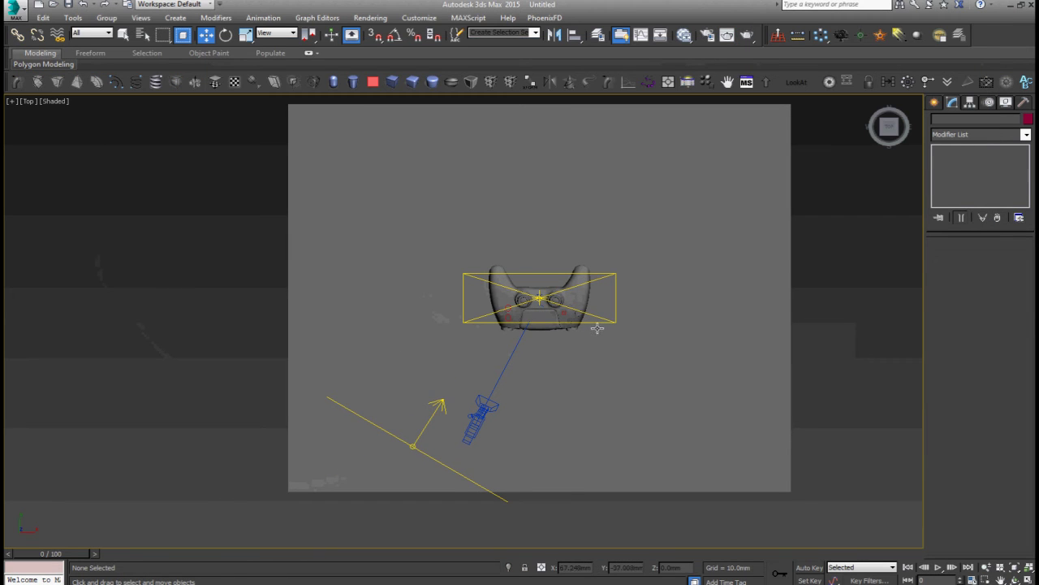
click(603, 317)
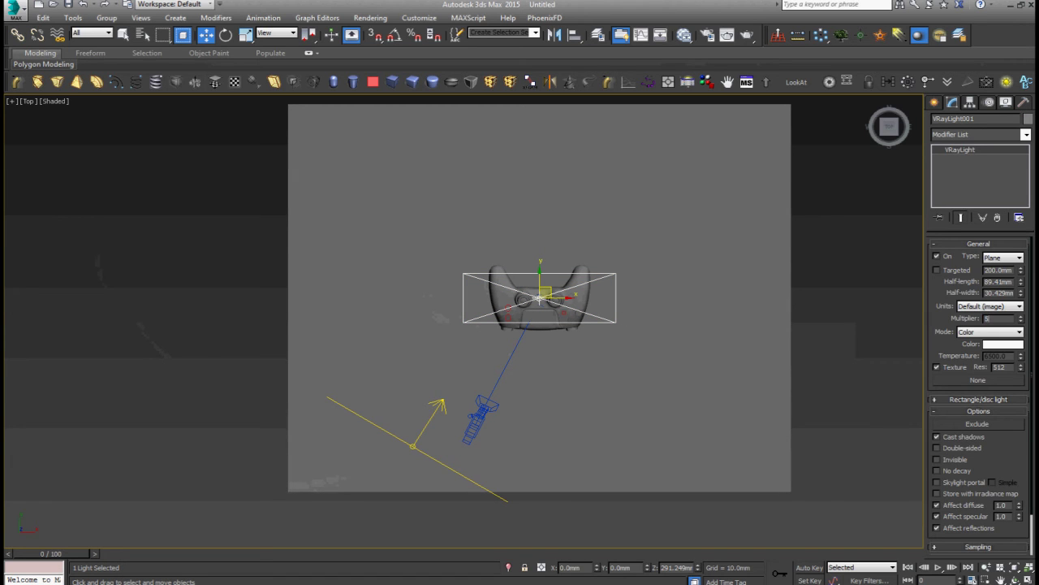
click(505, 502)
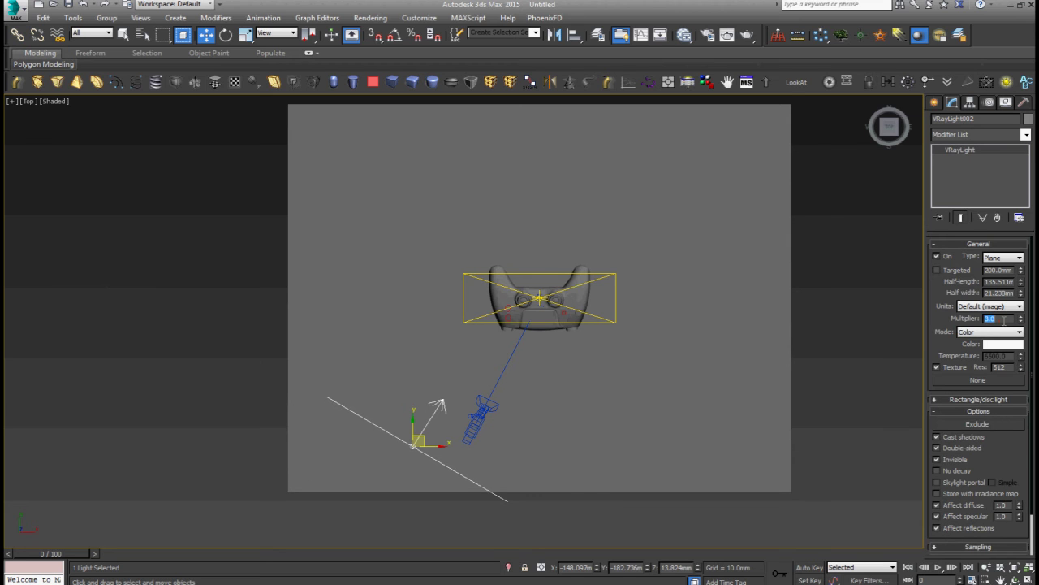
click(828, 389)
key(c)
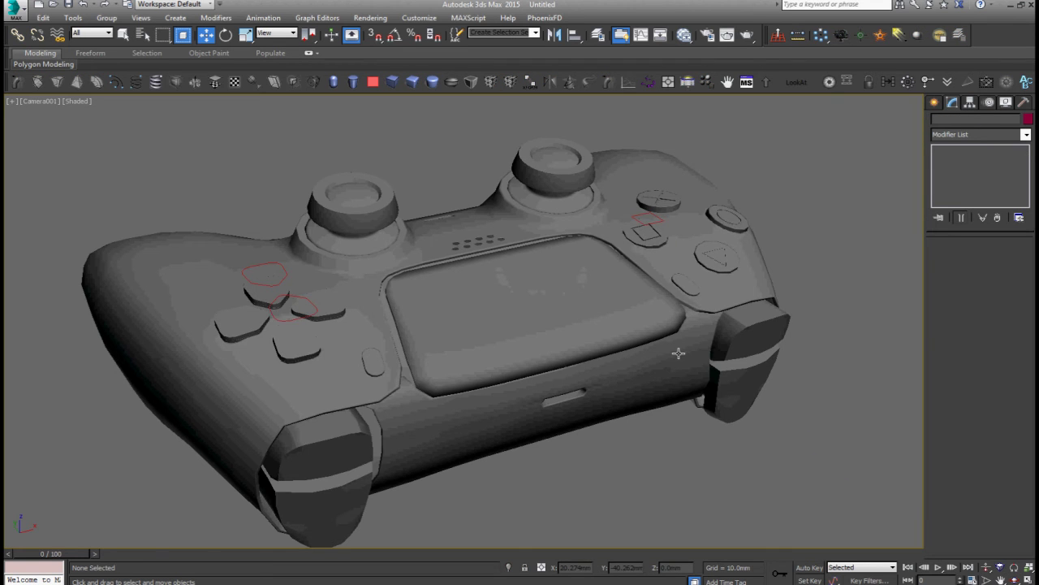
click(678, 352)
Step: Start a fresh Camera001 render of the controller and pause the screen recording
key(shift+q)
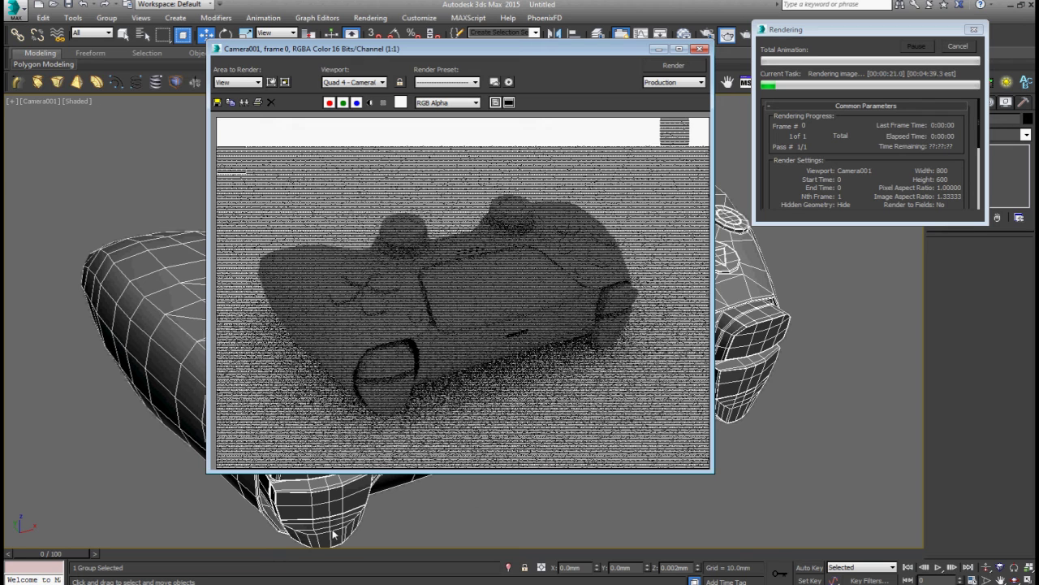
key(F3)
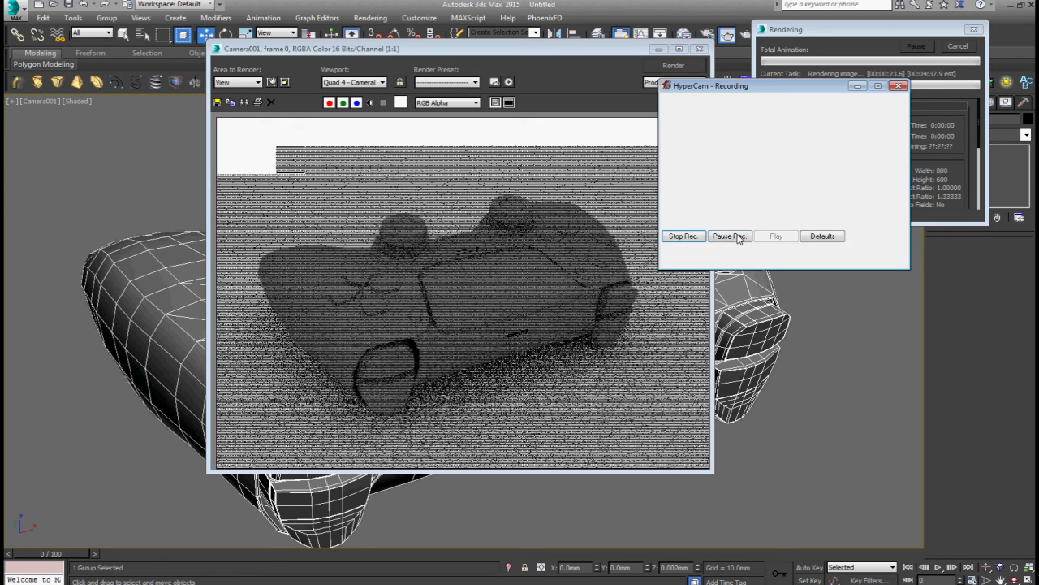
click(737, 235)
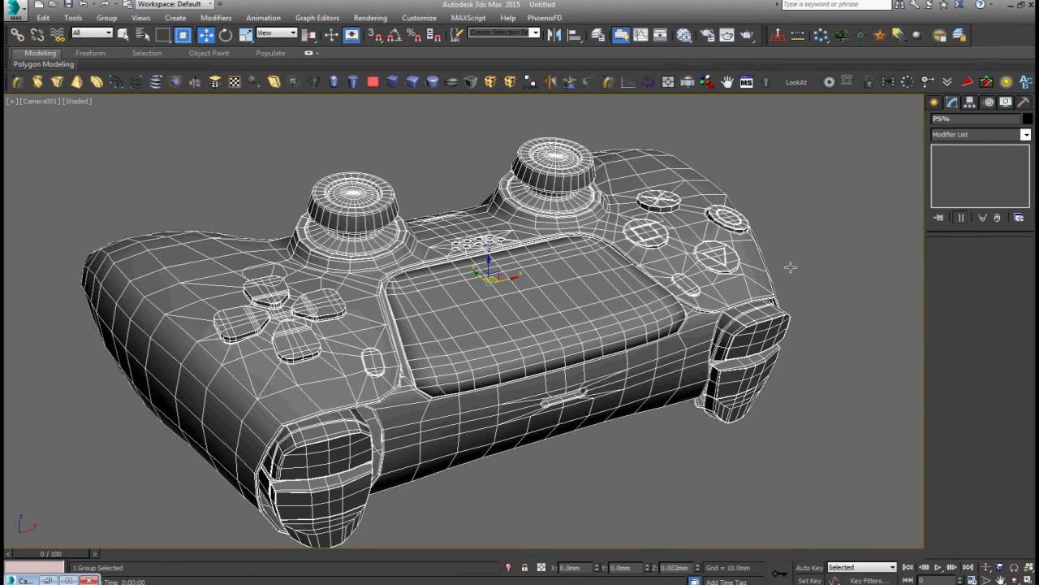
Step: Review the GI and Settings tabs of the V-Ray Render Setup
right_click(790, 266)
key(F10)
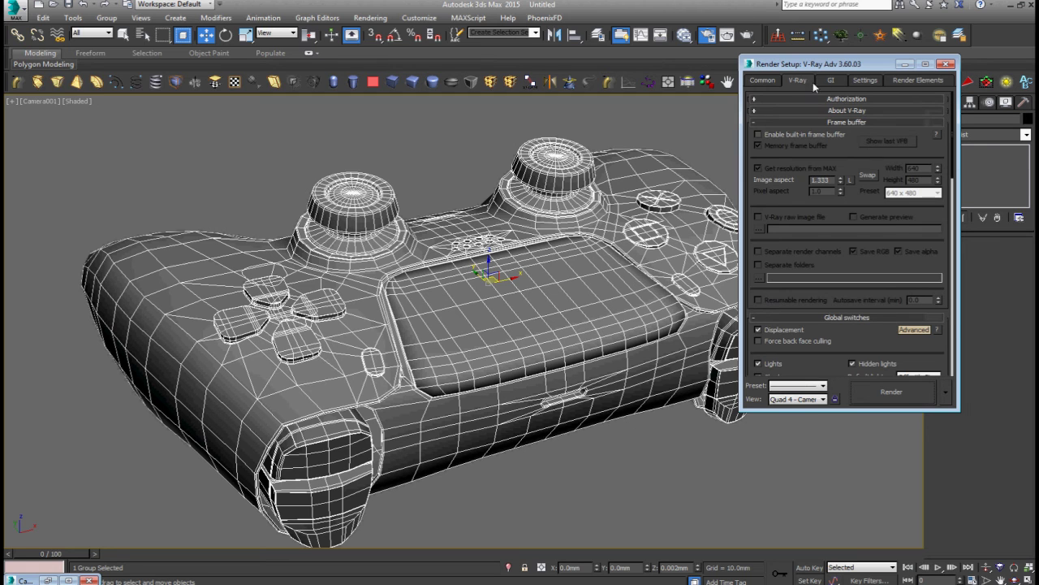
click(828, 81)
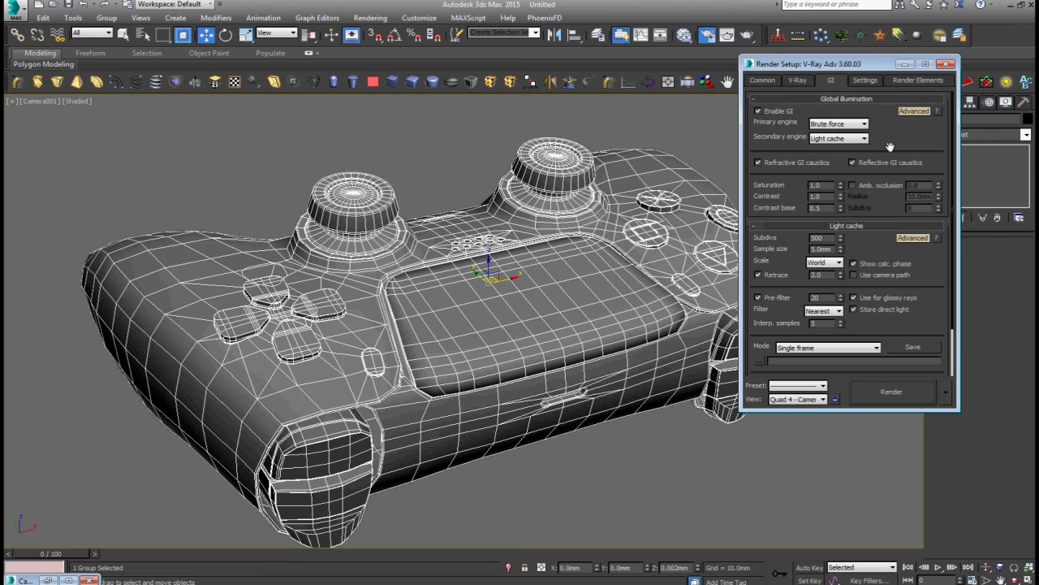
mouse_move(891, 147)
mouse_down()
mouse_move(890, 119)
mouse_move(890, 146)
mouse_up()
scroll(888, 234, down, 2)
click(865, 80)
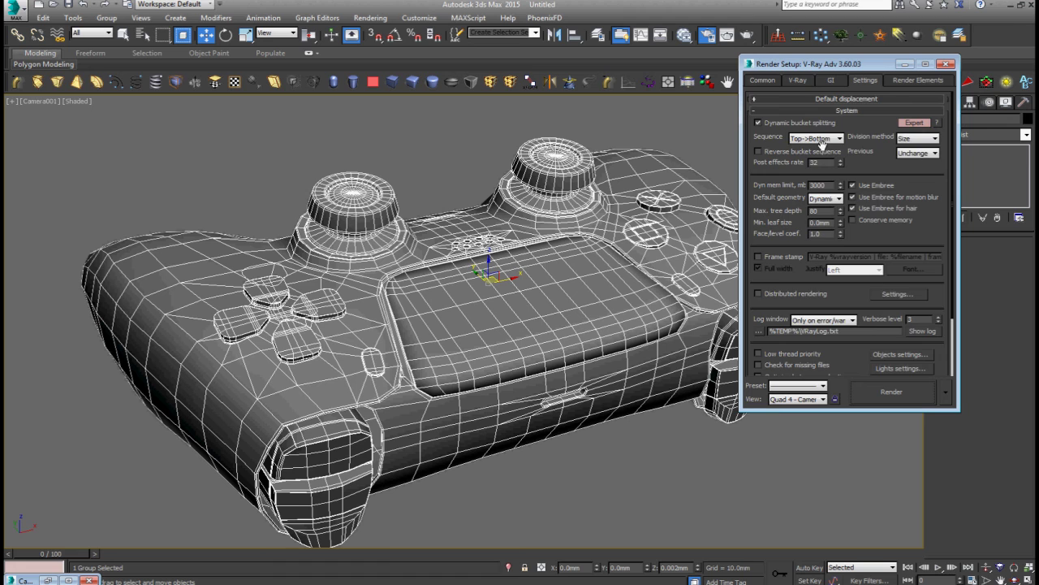
Step: Set the bucket image sampler's noise threshold to 0.05 and start the render
click(803, 81)
scroll(858, 171, down, 10)
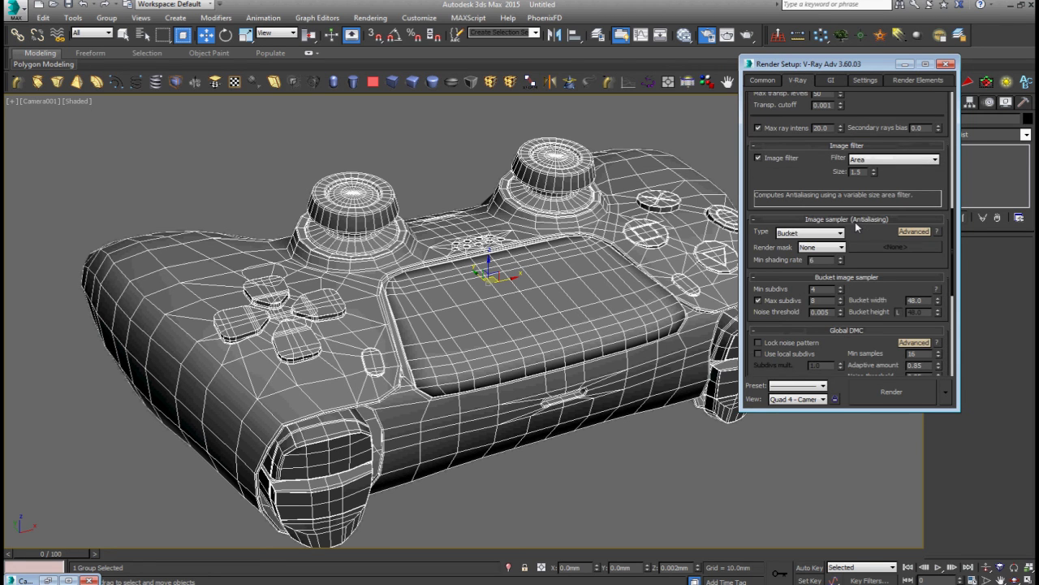
scroll(856, 227, down, 3)
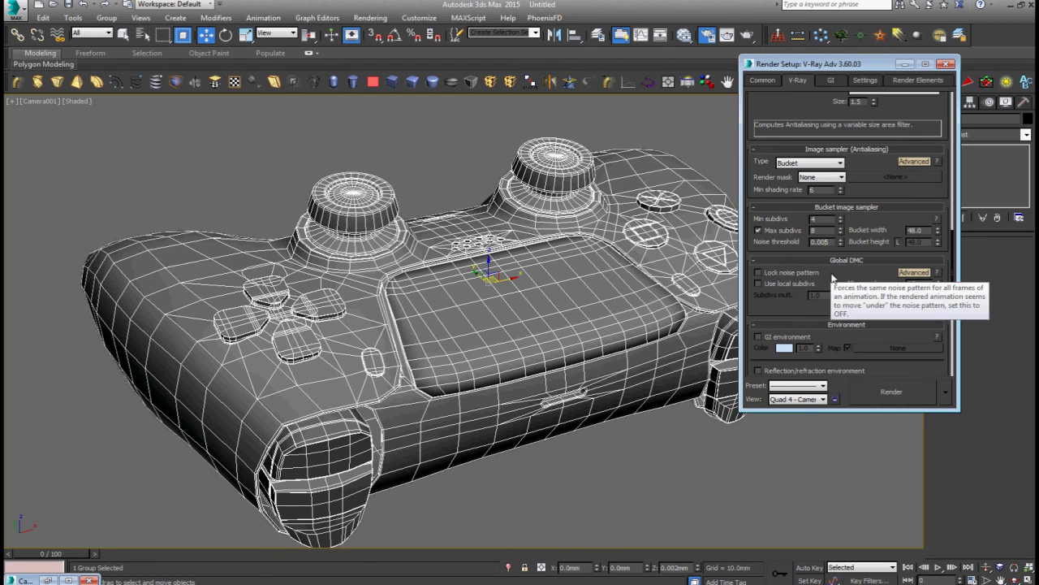
key(BackSpace)
scroll(838, 274, down, 1)
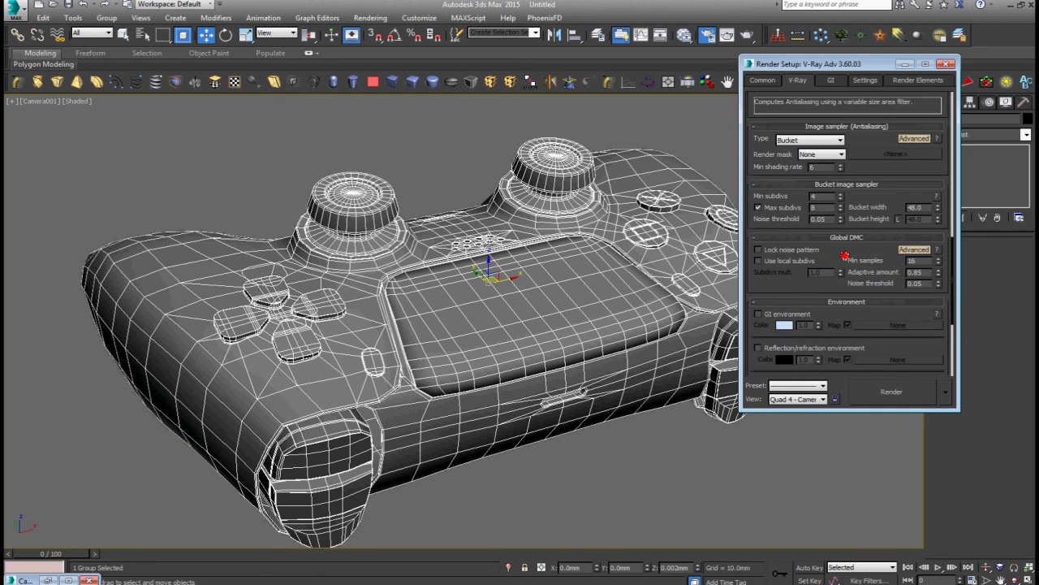
scroll(847, 251, down, 1)
click(901, 276)
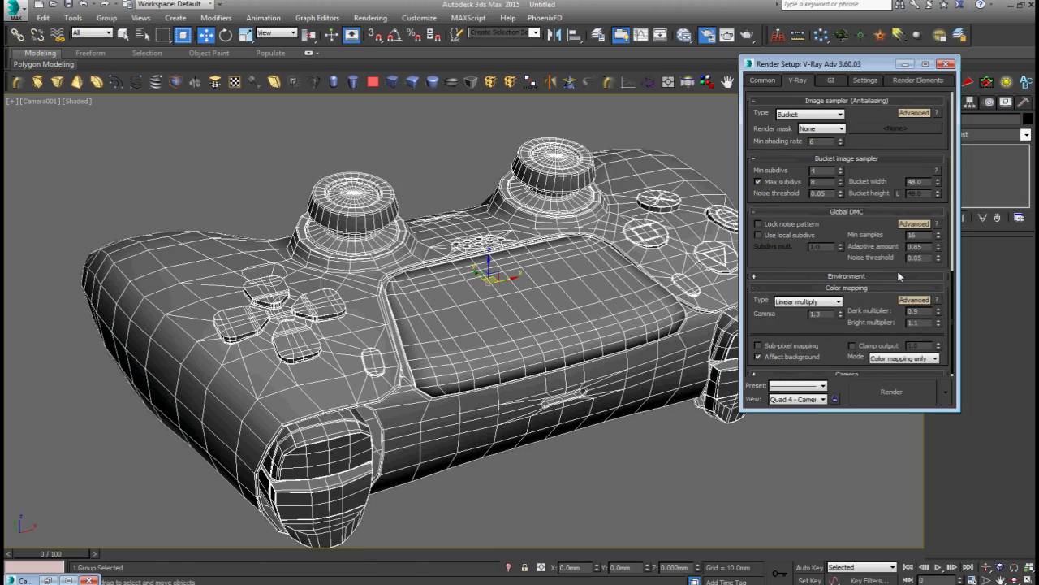
scroll(902, 276, down, 1)
click(893, 392)
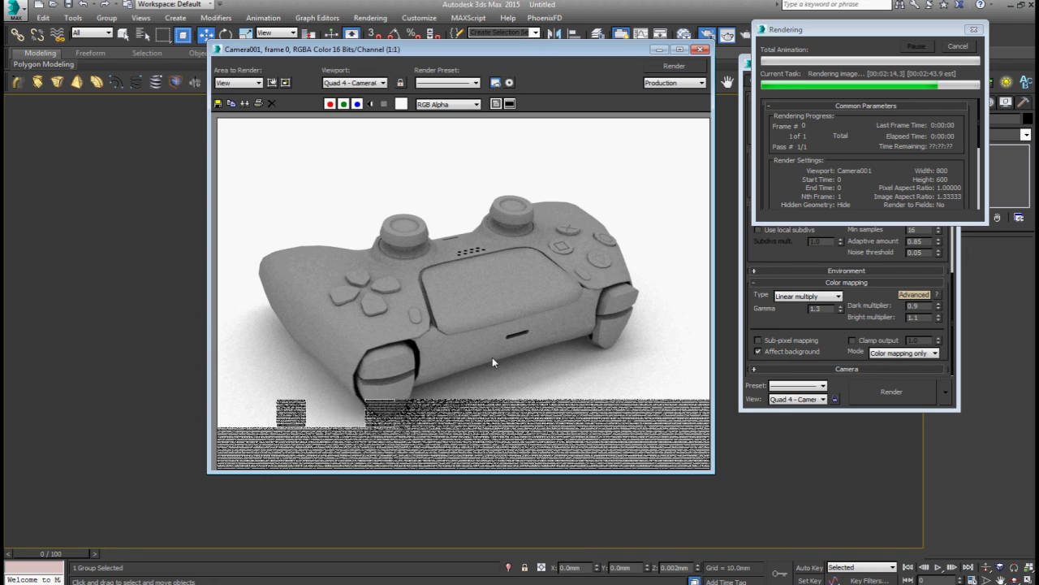
Step: Inspect the Camera001 render in the frame buffer as it finishes, then move the window aside
scroll(458, 375, up, 2)
scroll(457, 379, down, 2)
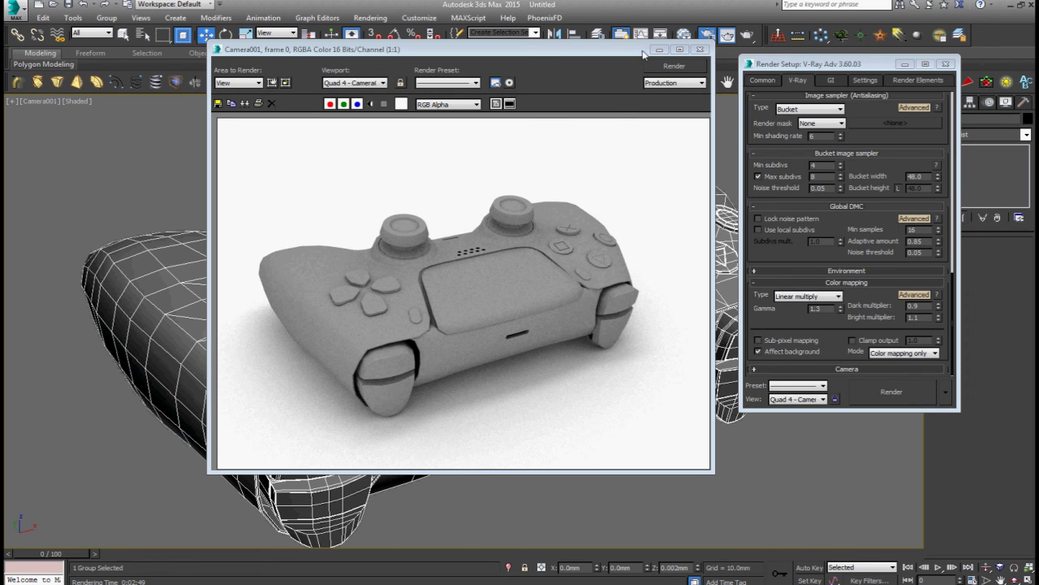
drag(642, 51, 514, 81)
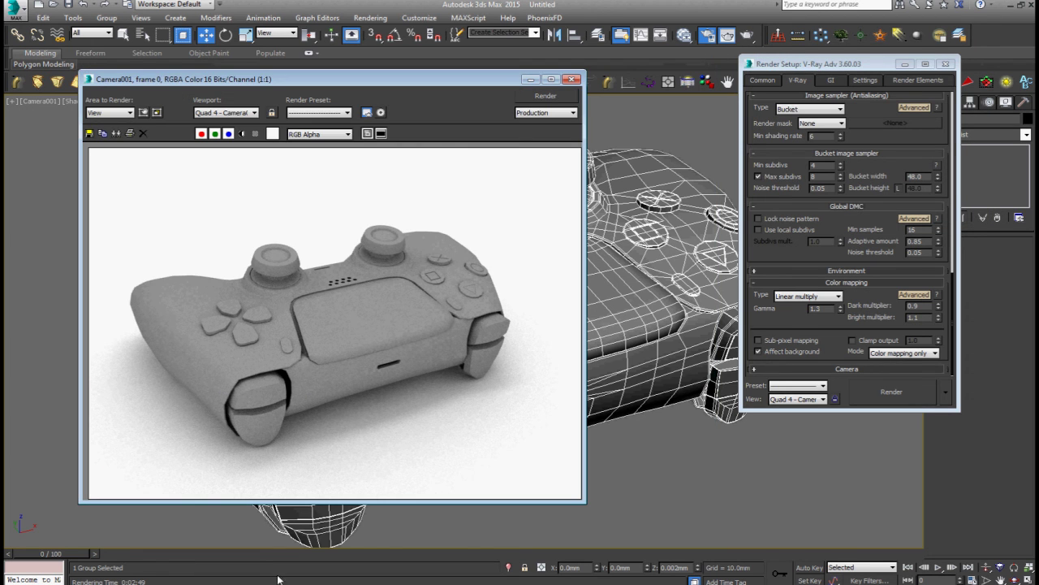
Step: Close the frame buffer and Render Setup windows and stop the HyperCam recording
click(573, 79)
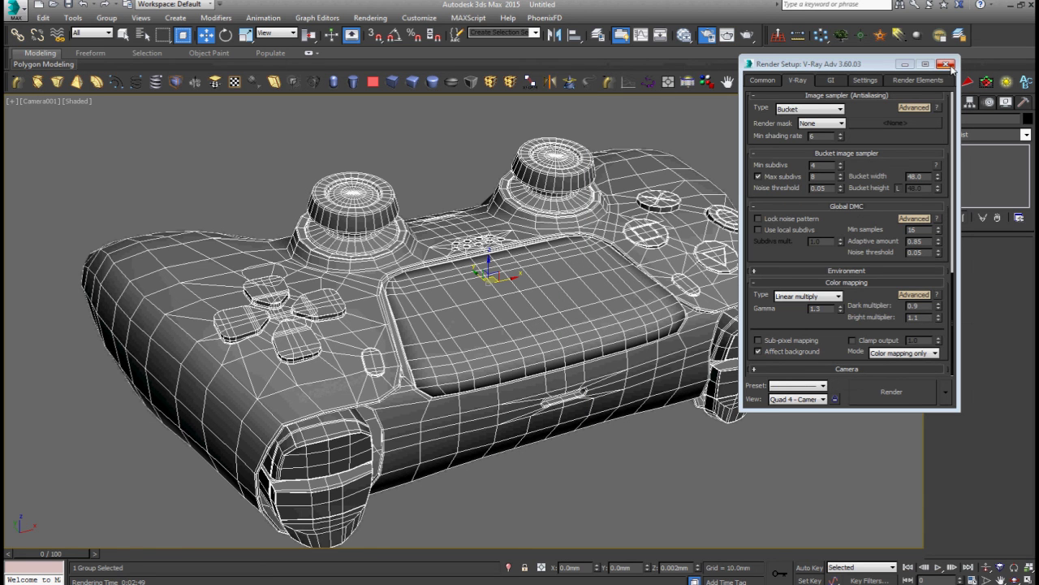
click(946, 64)
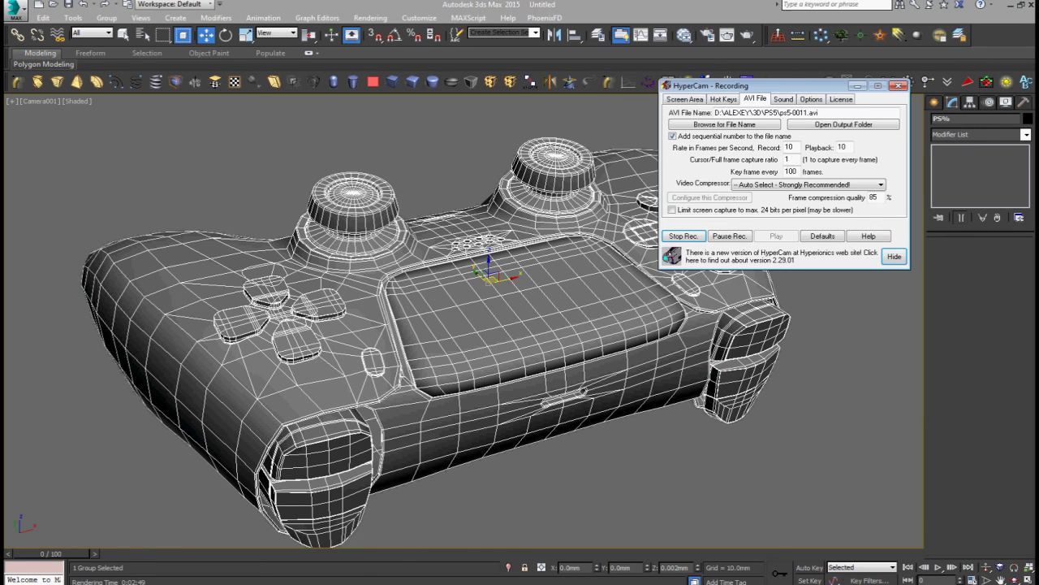
click(690, 237)
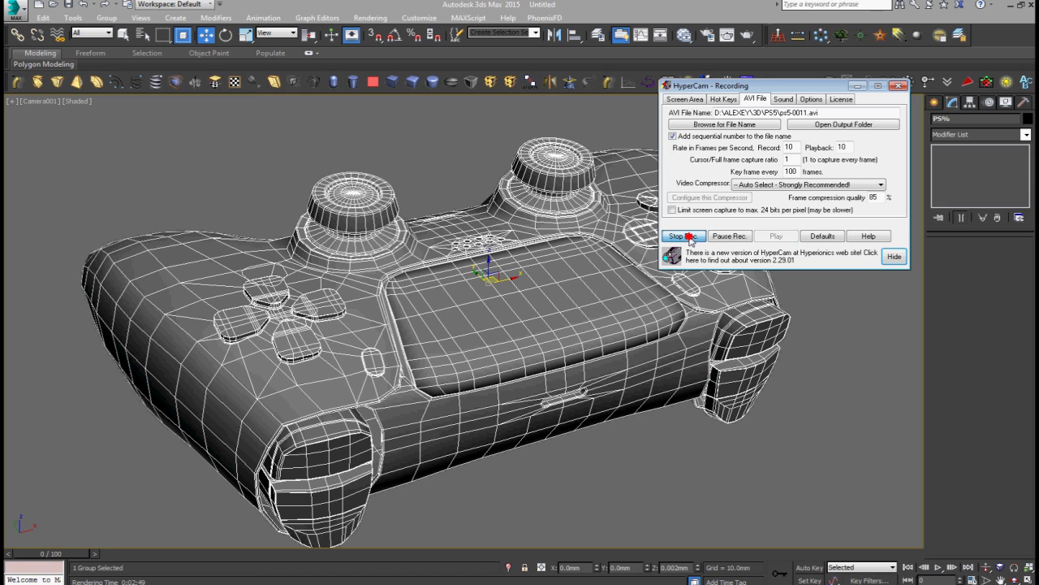